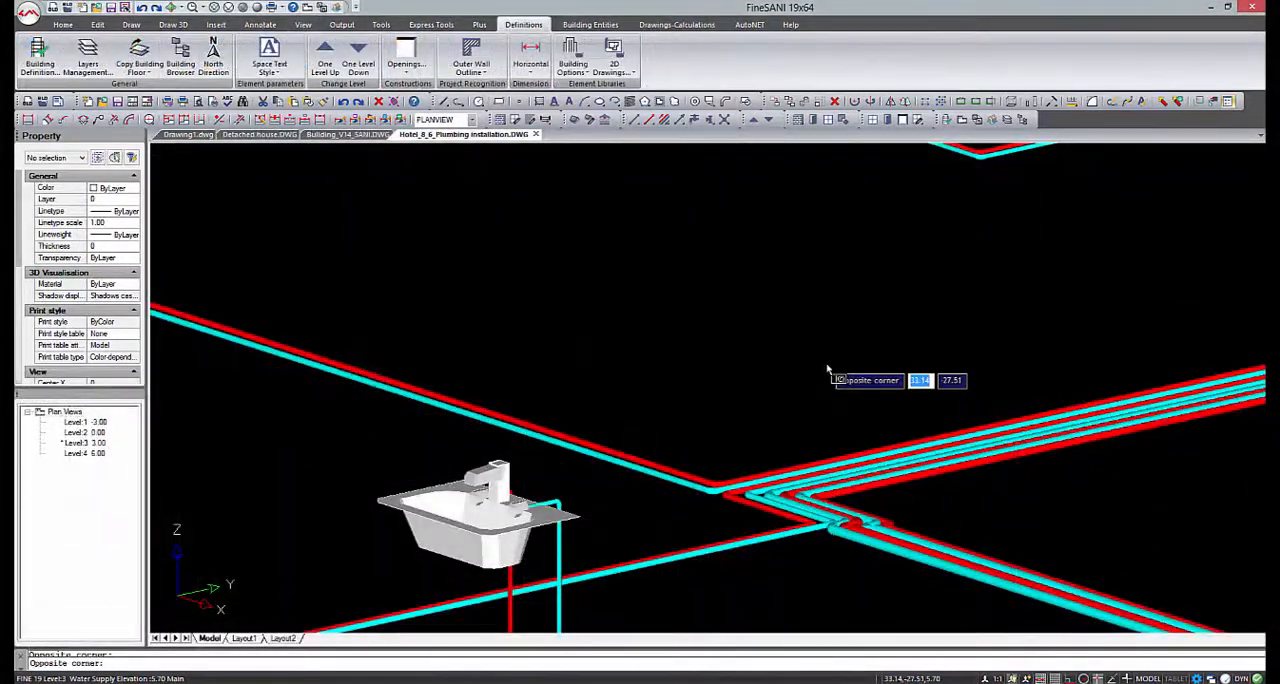
# Examine the hotel and detached house plumbing networks in 3D, and close the sewage project's technical description
pyautogui.scroll(-5, 826, 362)
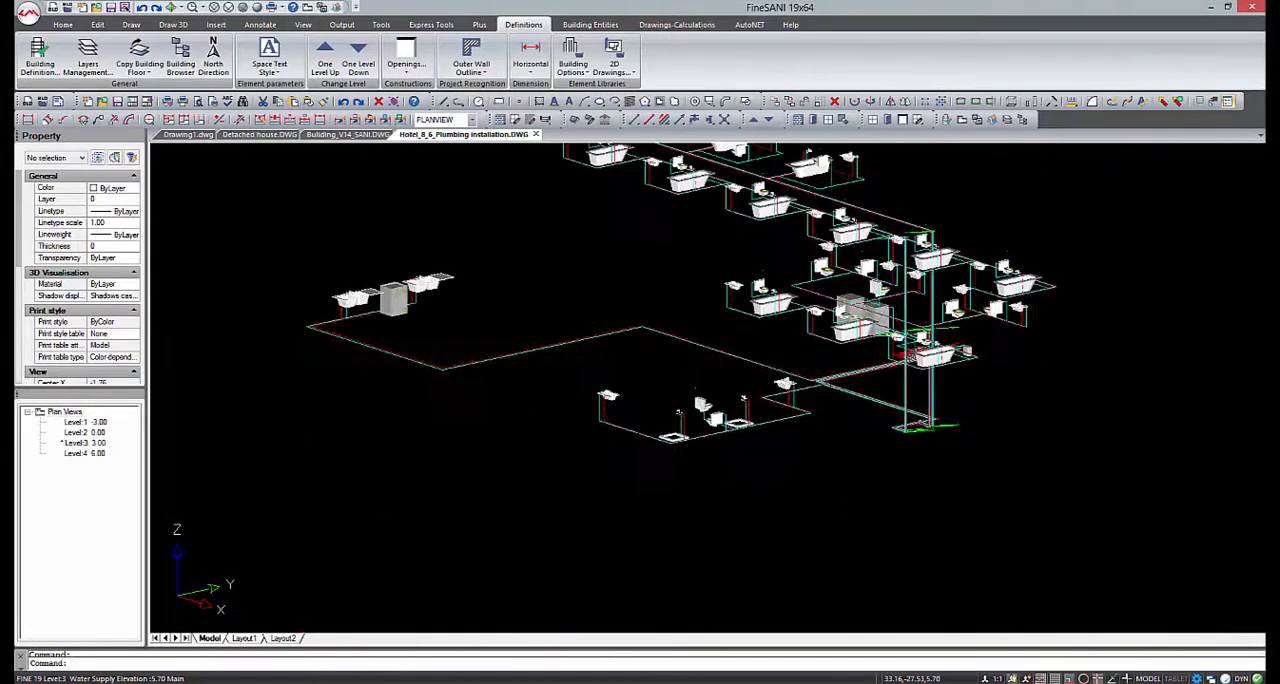
pyautogui.moveTo(817, 311); pyautogui.dragTo(1083, 329)
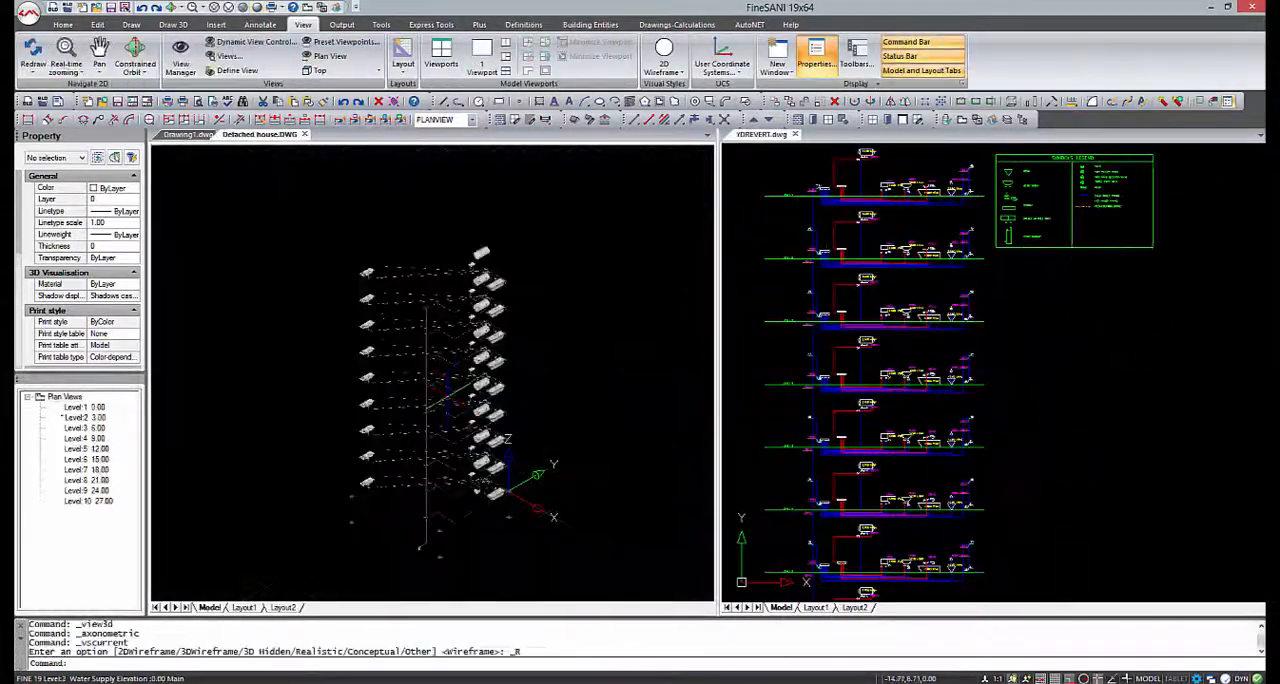
pyautogui.scroll(5, 448, 395)
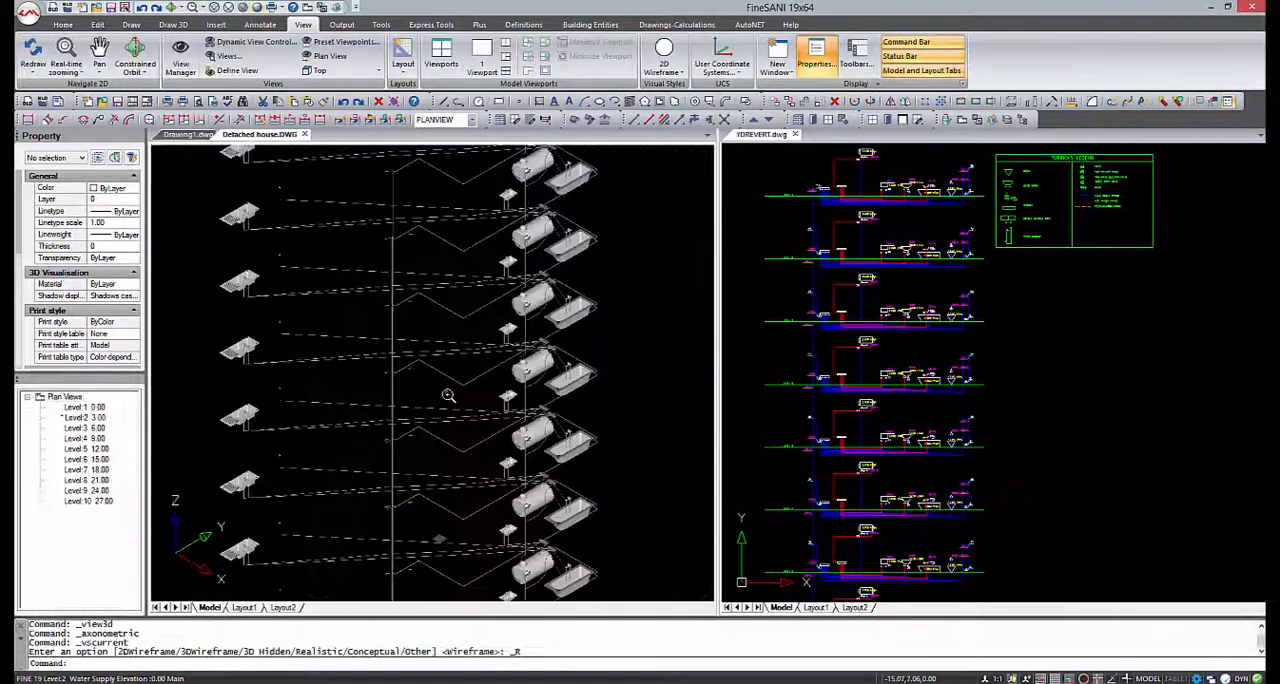
pyautogui.keyDown('shift'); pyautogui.moveTo(361, 456); pyautogui.dragTo(630, 447, button='middle'); pyautogui.keyUp('shift')
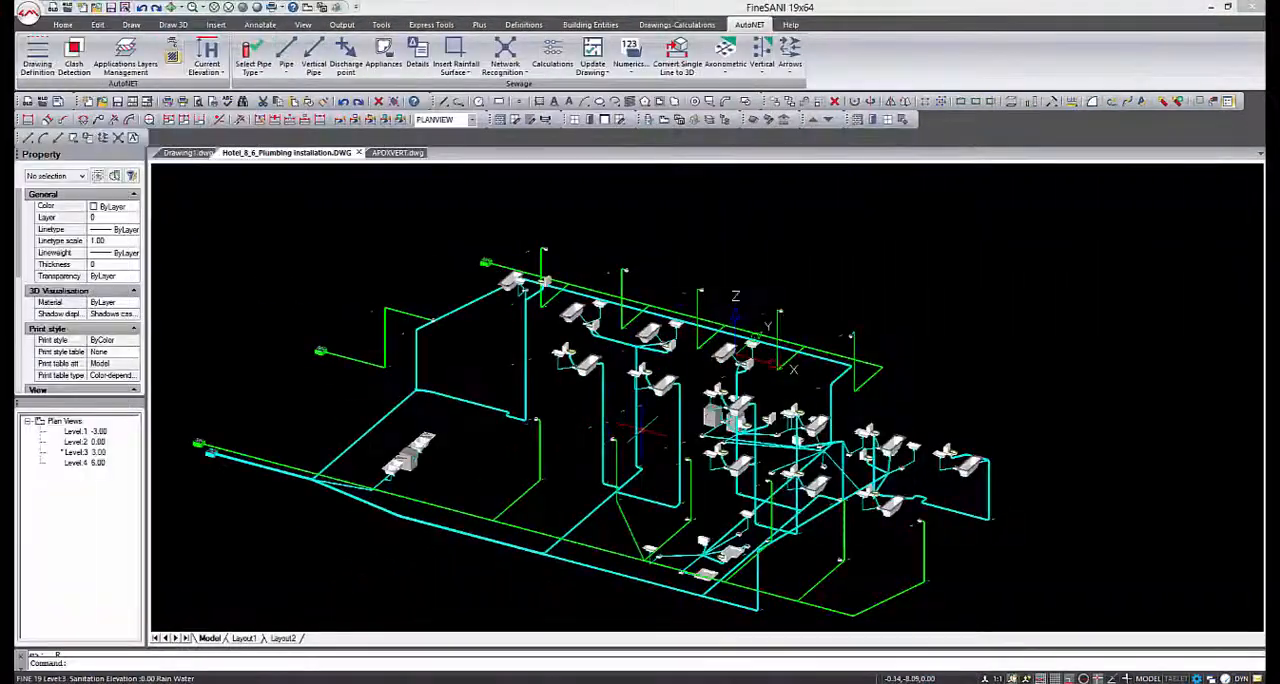
pyautogui.click(652, 432)
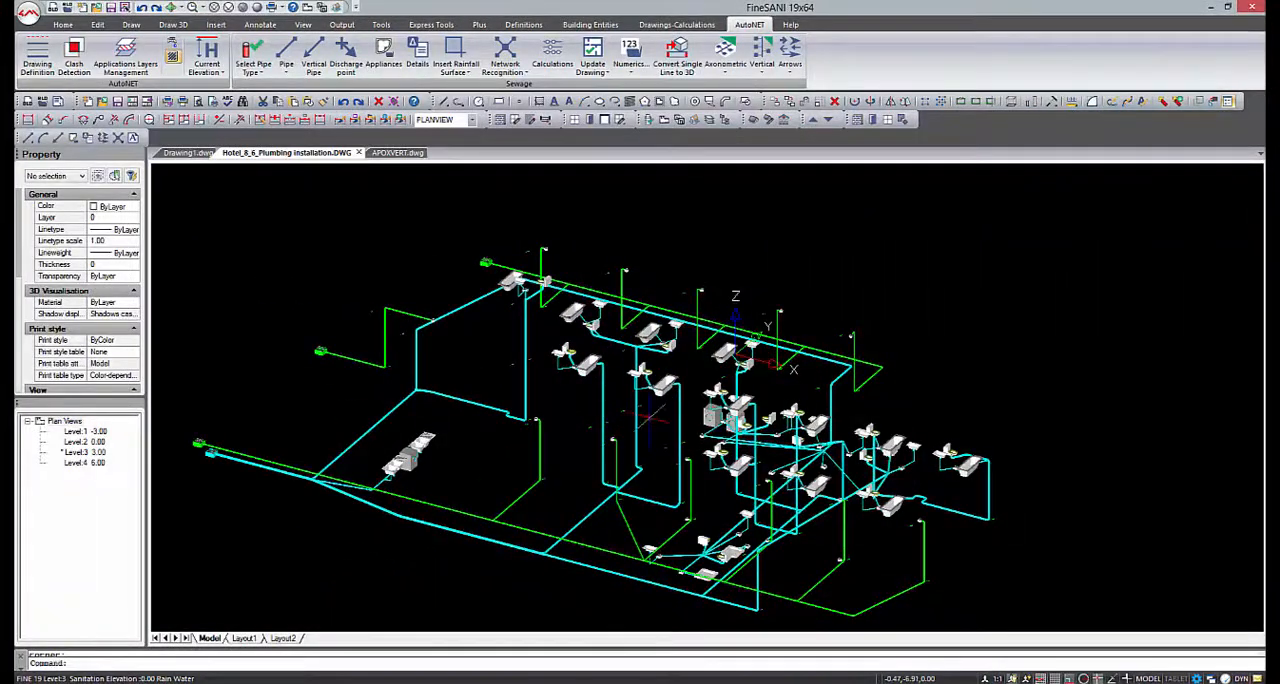
pyautogui.keyDown('shift'); pyautogui.moveTo(647, 411); pyautogui.dragTo(745, 427, button='middle'); pyautogui.keyUp('shift')
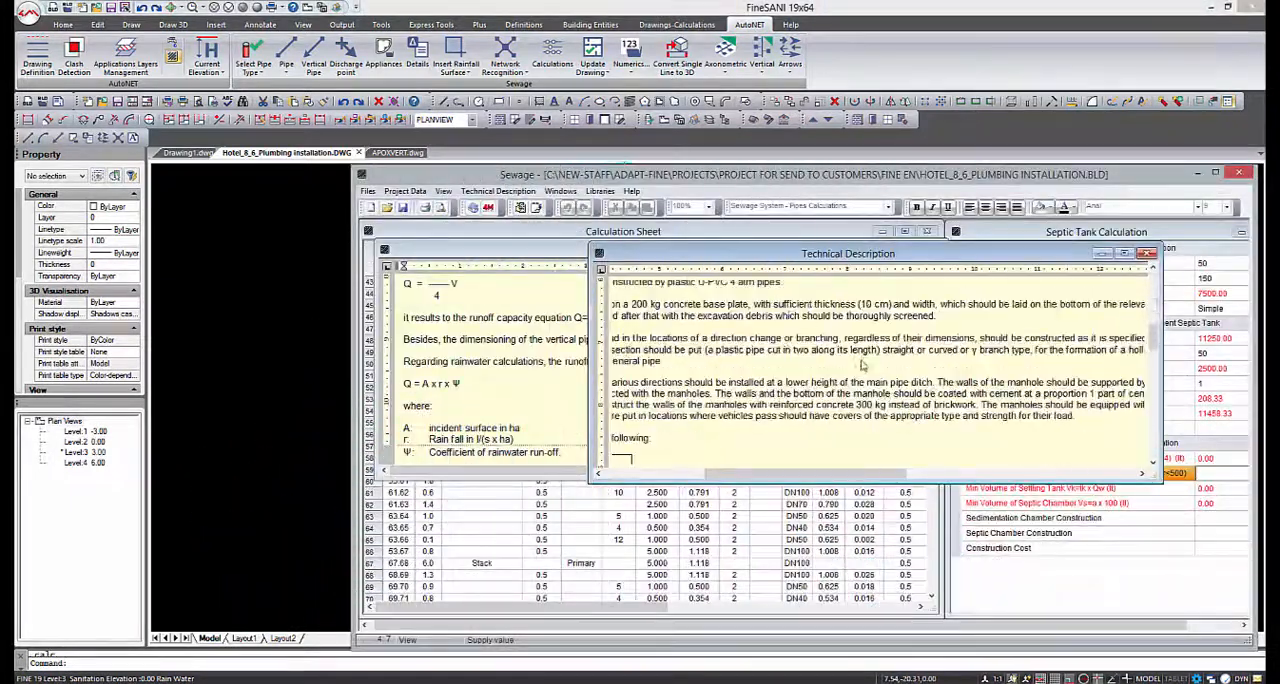
pyautogui.click(1149, 254)
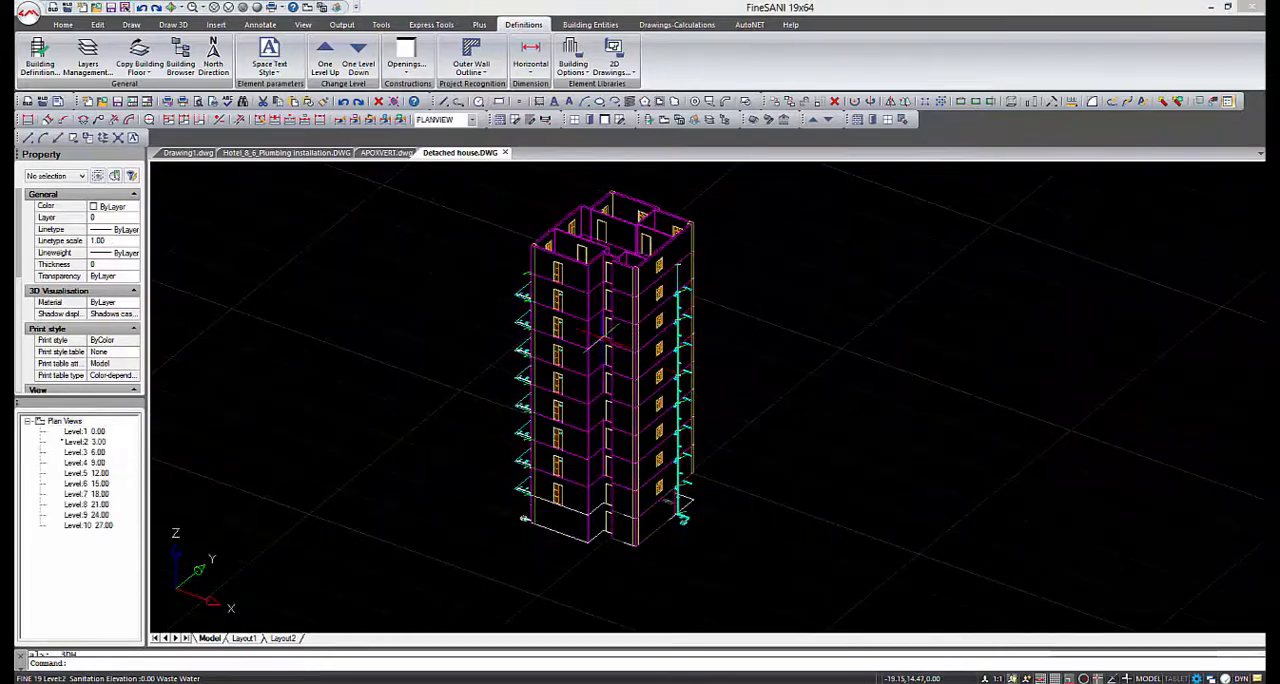
# Examine the detached house's sewage network from several sides, with the building and as pipes and fixtures only
pyautogui.keyDown('shift'); pyautogui.moveTo(607, 343); pyautogui.dragTo(637, 340, button='middle'); pyautogui.keyUp('shift')
pyautogui.keyDown('shift'); pyautogui.moveTo(766, 340); pyautogui.dragTo(1072, 337, button='middle'); pyautogui.keyUp('shift')
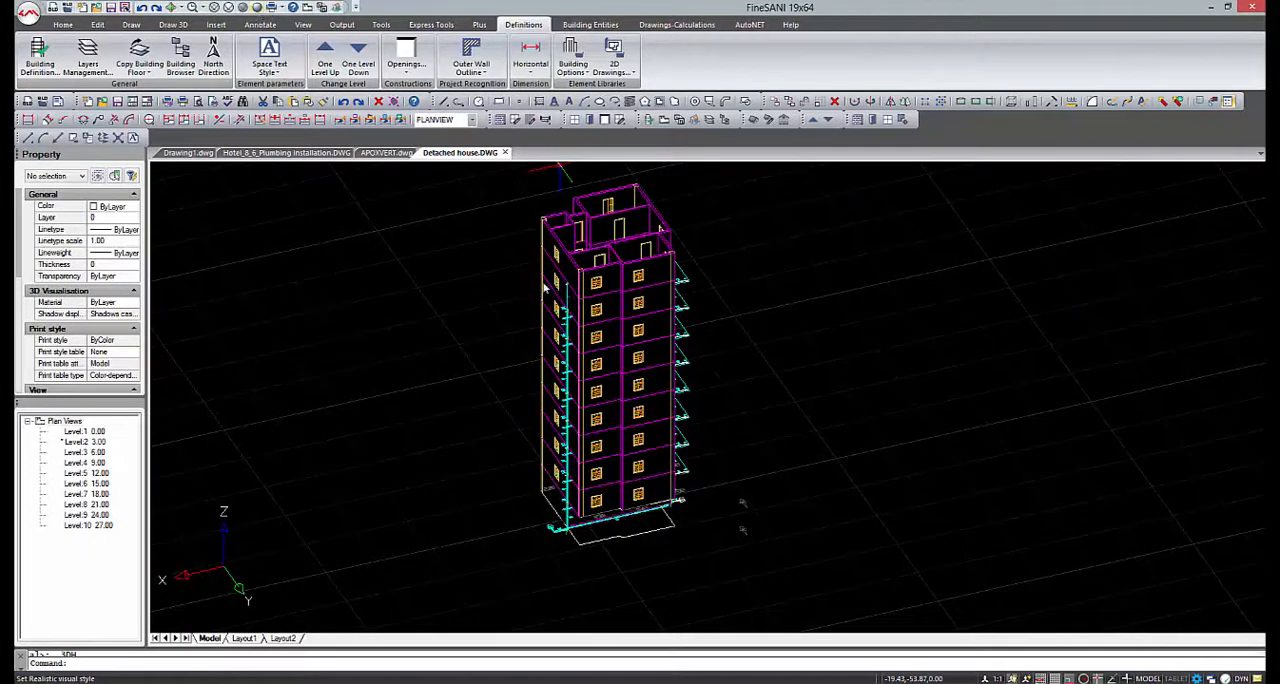
pyautogui.moveTo(497, 272)
pyautogui.keyDown('shift'); pyautogui.mouseDown(button='middle')
pyautogui.moveTo(746, 291)
pyautogui.moveTo(950, 283)
pyautogui.mouseUp(button='middle'); pyautogui.keyUp('shift')
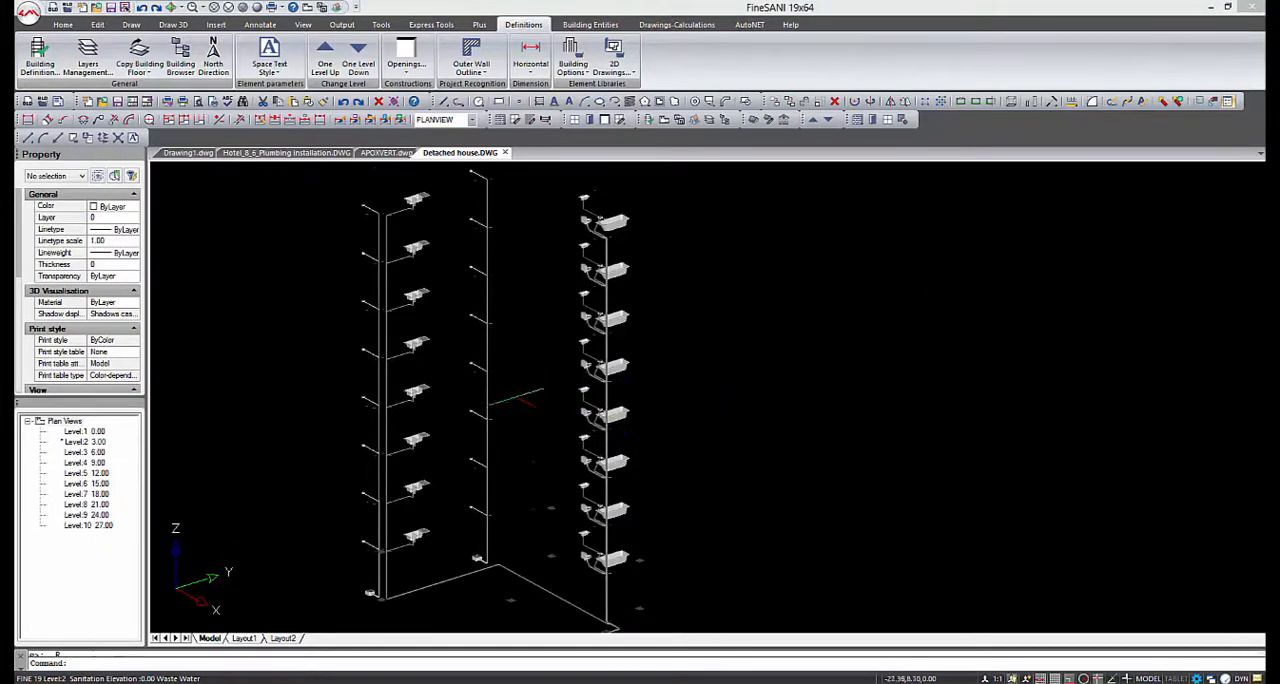
pyautogui.keyDown('shift'); pyautogui.moveTo(476, 378); pyautogui.dragTo(977, 398, button='middle'); pyautogui.keyUp('shift')
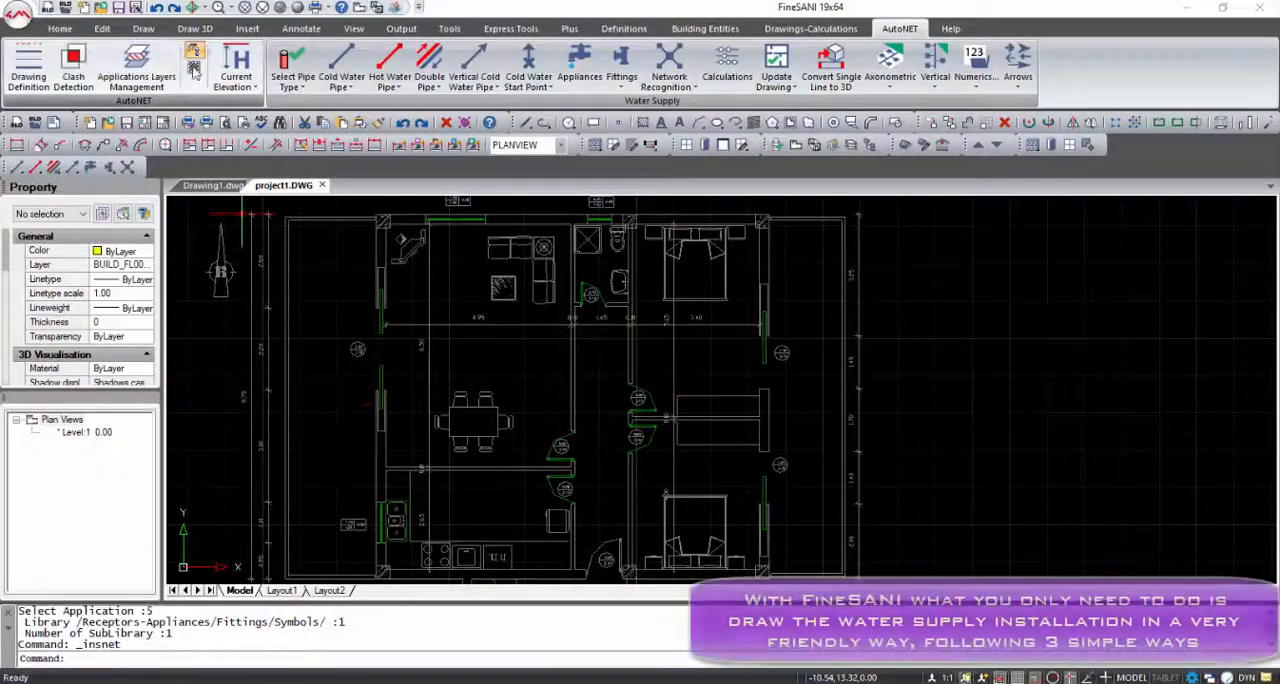
# Insert a "Wash basin - bath mixer" appliance as touch points only in the upper bathroom, rotated 90°
pyautogui.click(576, 66)
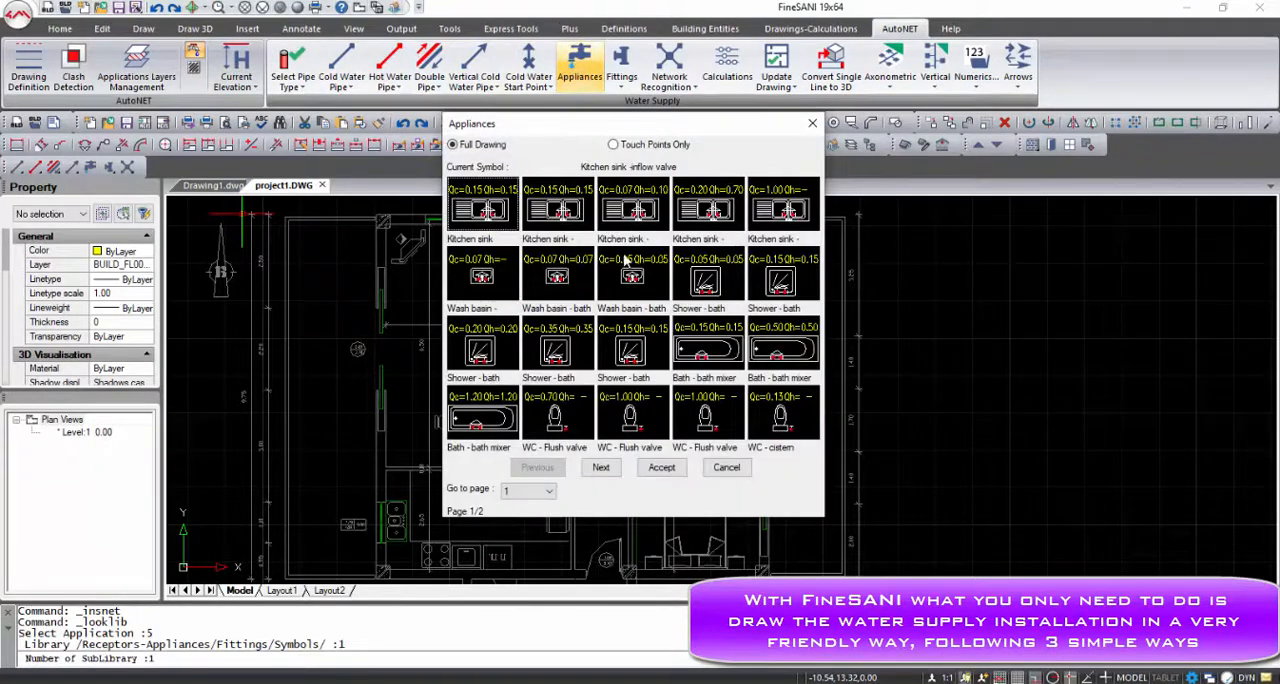
pyautogui.click(612, 145)
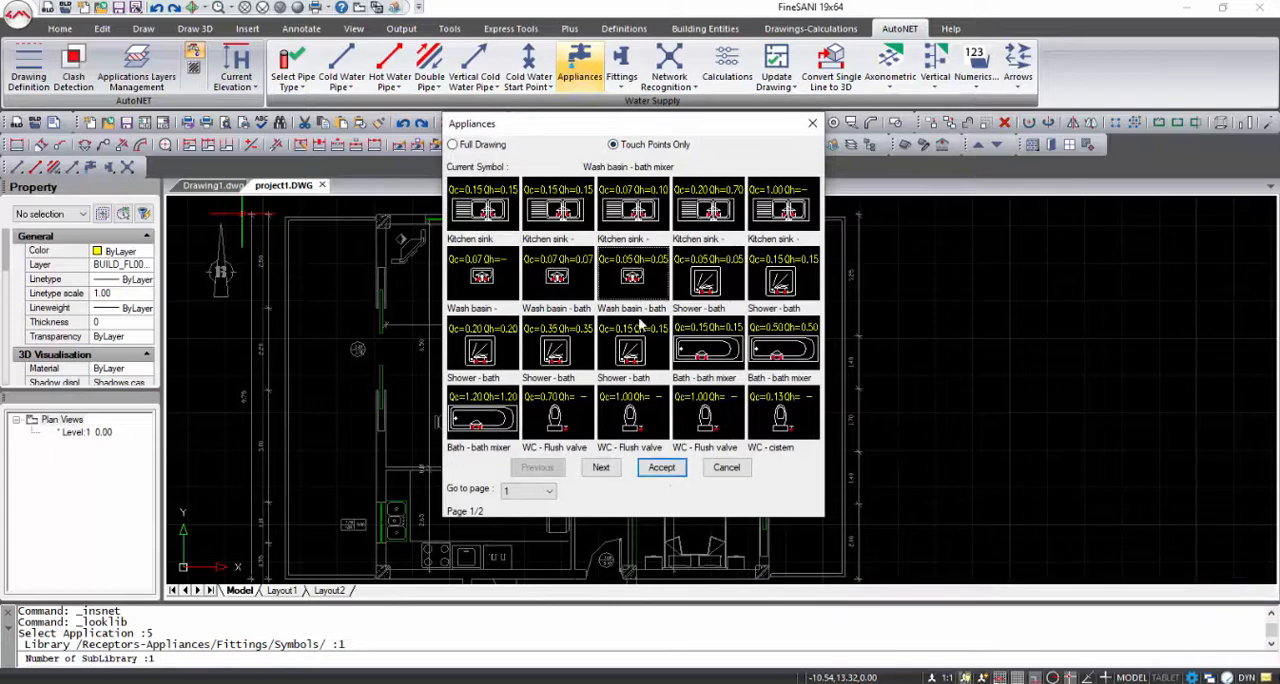
pyautogui.click(662, 468)
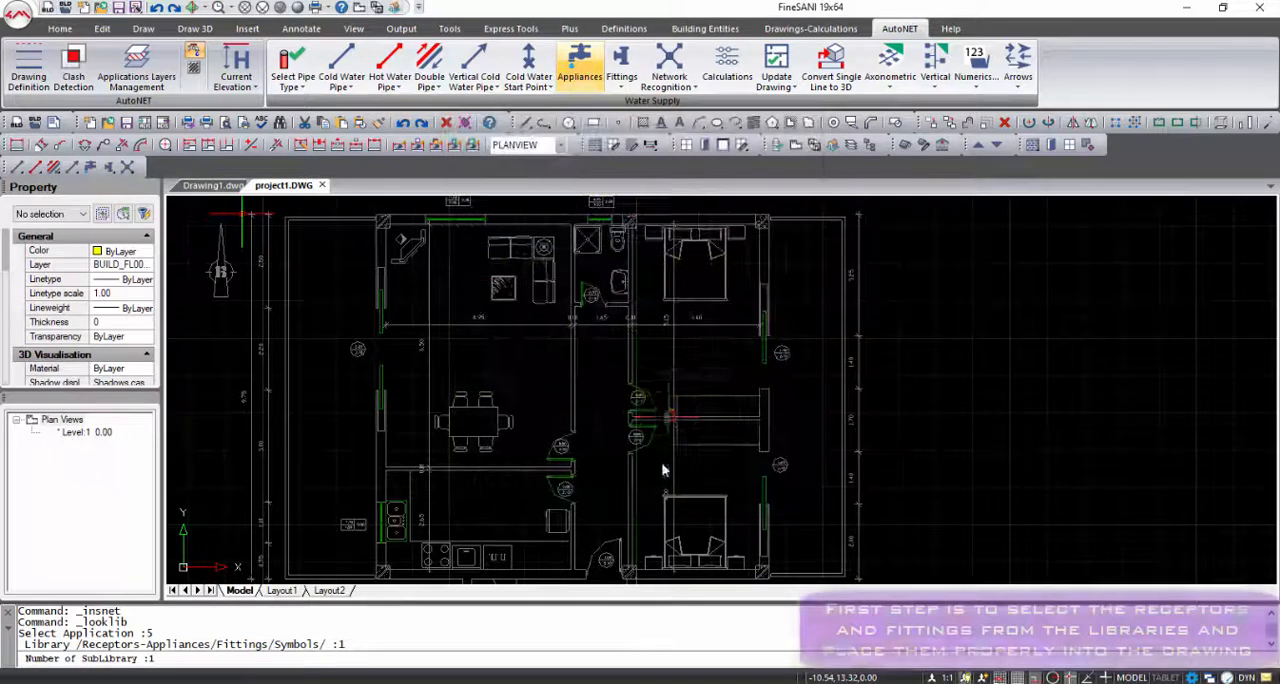
pyautogui.click(600, 273)
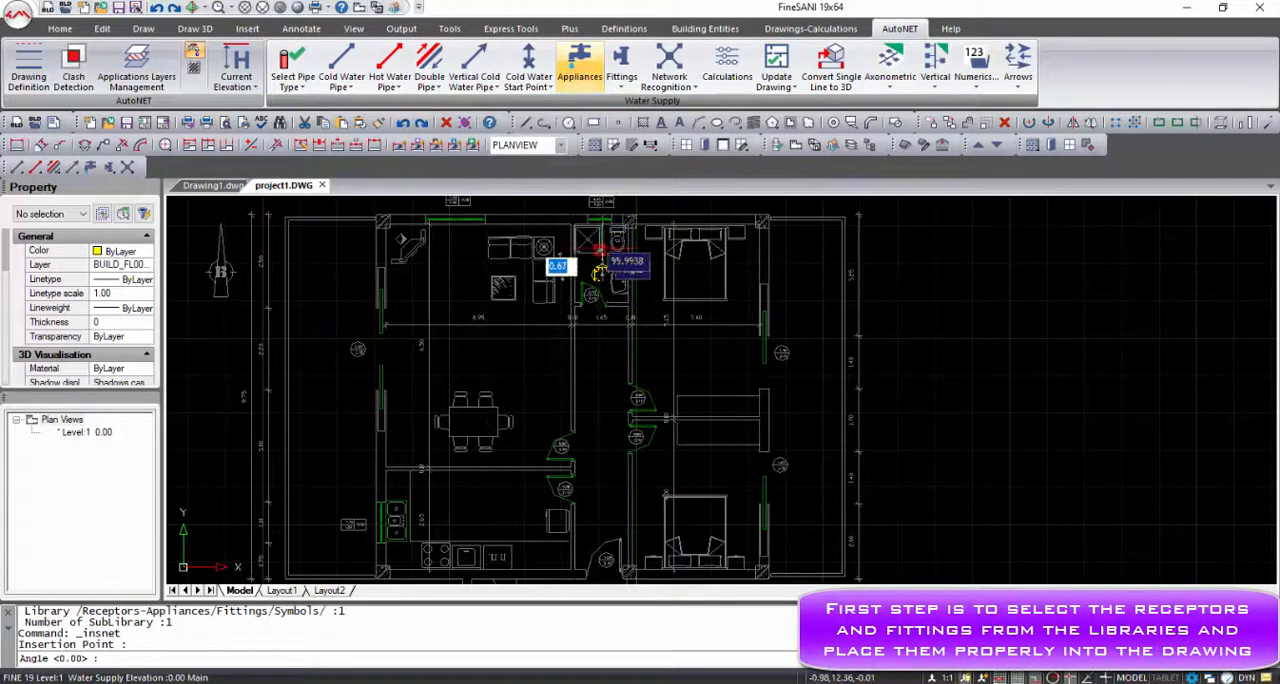
pyautogui.press('Return')
# Move the wash basin's touch-point symbol onto the drawn basin beside the bathroom's right wall
pyautogui.scroll(4, 592, 292)
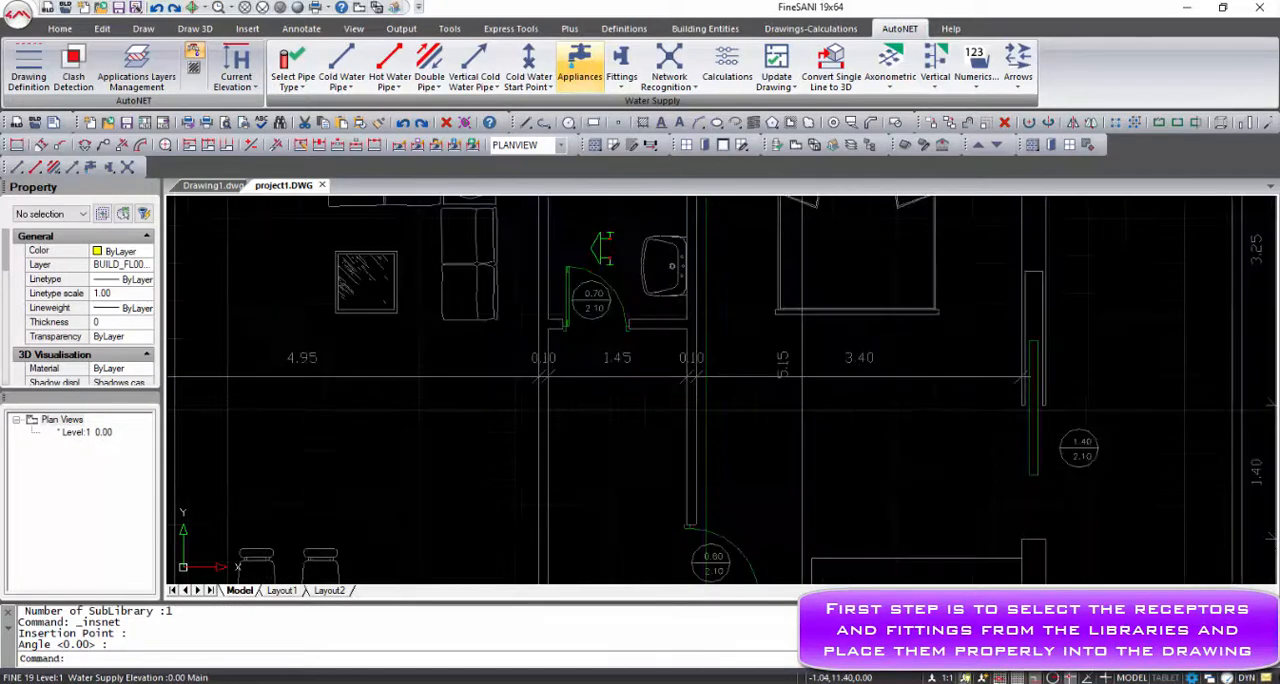
pyautogui.click(606, 264)
pyautogui.click(619, 248)
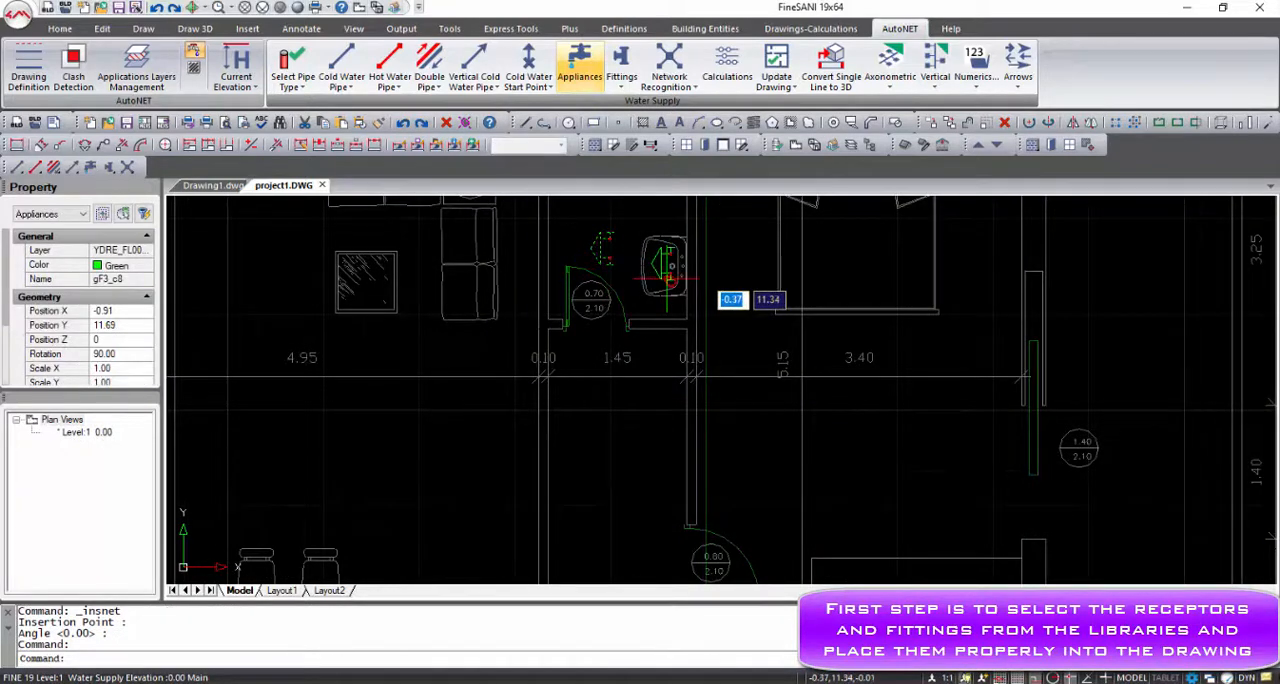
pyautogui.press('Escape')
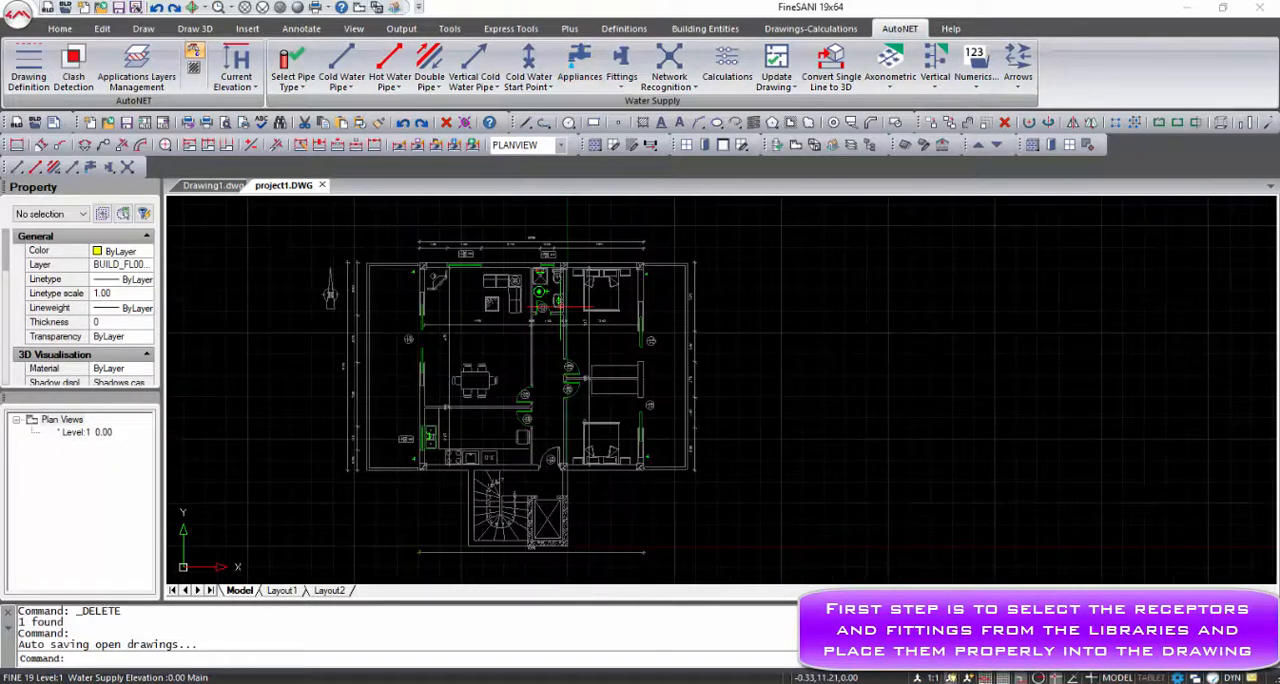
# Insert a Distributor (3) fitting between the WC and the wash basin, oriented vertically
pyautogui.click(621, 86)
pyautogui.click(634, 118)
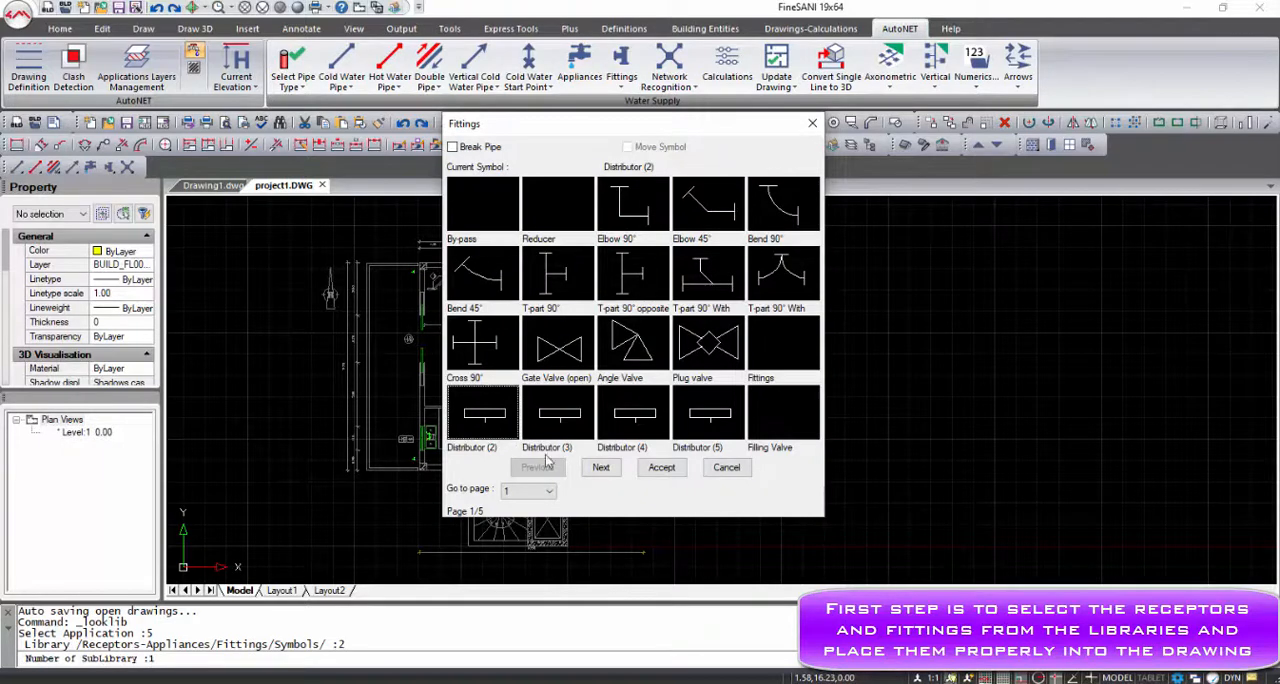
pyautogui.click(661, 468)
pyautogui.scroll(5, 545, 300)
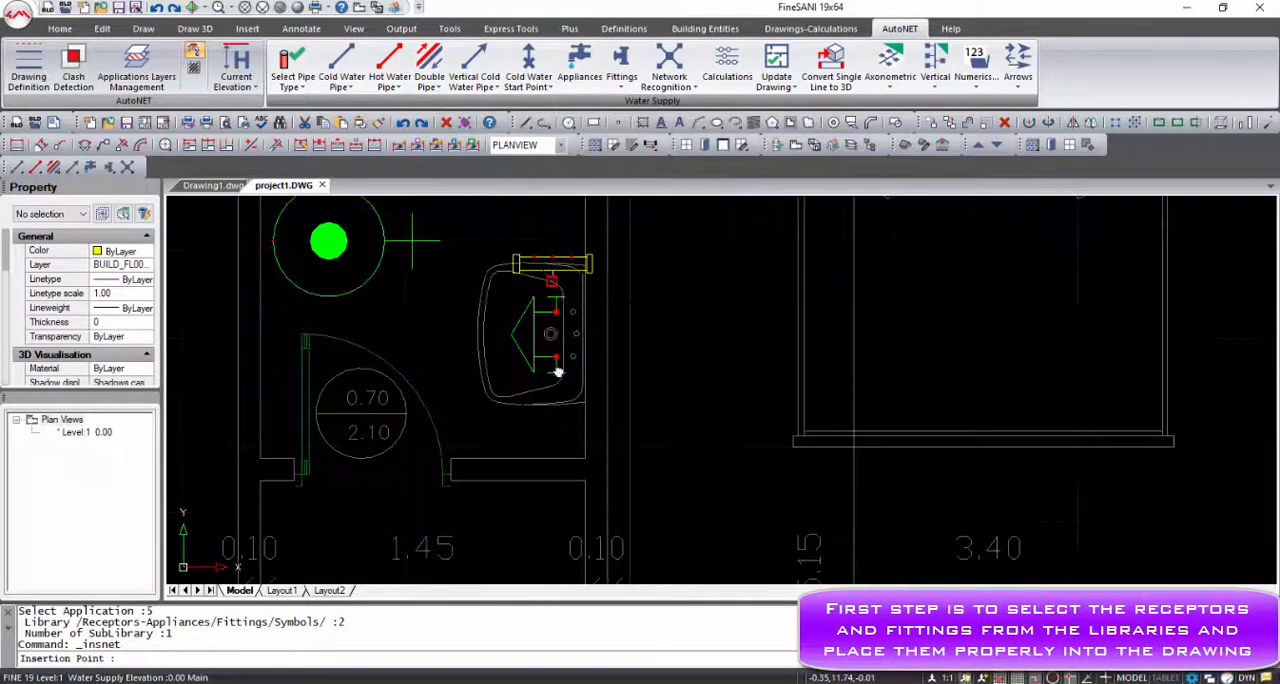
pyautogui.moveTo(558, 371); pyautogui.dragTo(562, 434, button='middle')
pyautogui.click(541, 360)
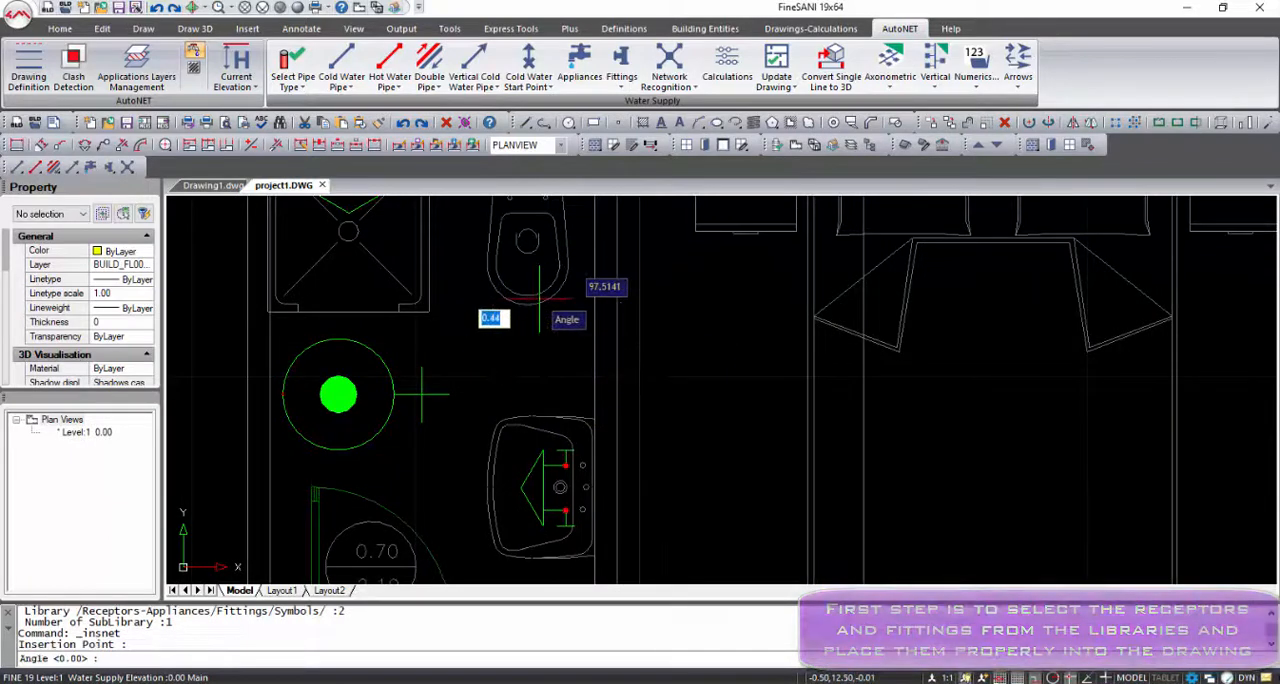
pyautogui.click(540, 297)
# Move the distributor to the right, closer to the bathroom wall
pyautogui.click(543, 401)
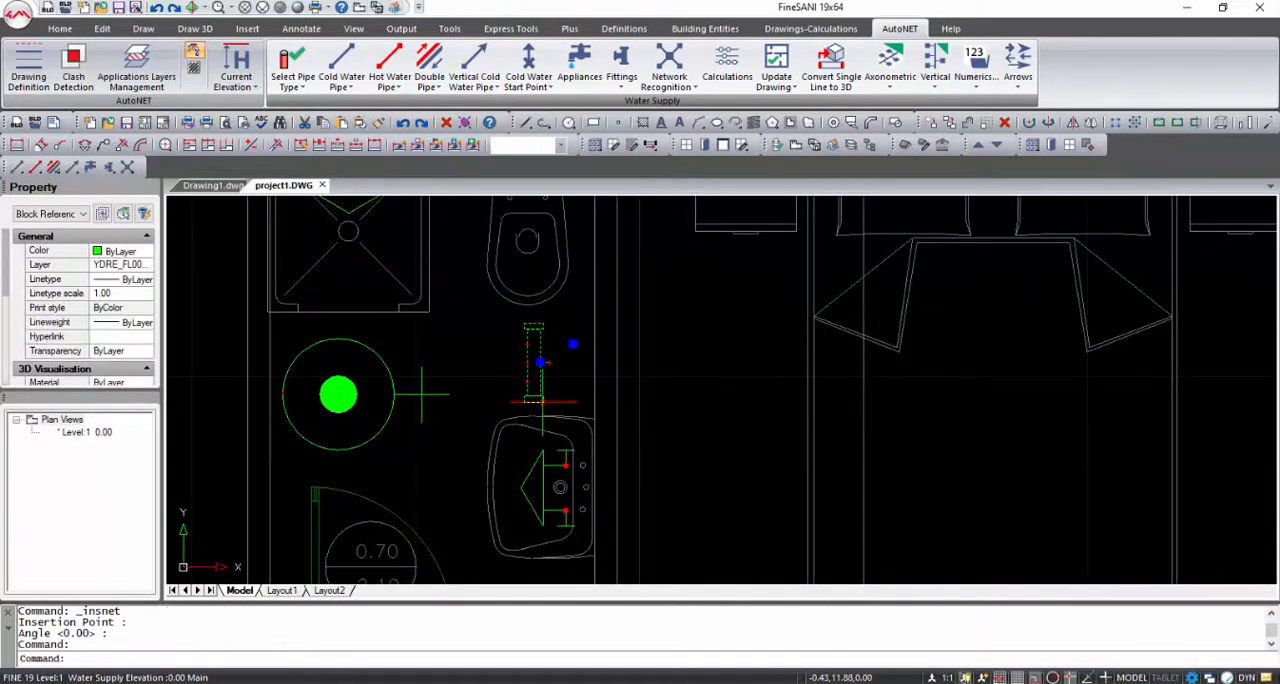
pyautogui.moveTo(543, 401); pyautogui.dragTo(567, 401)
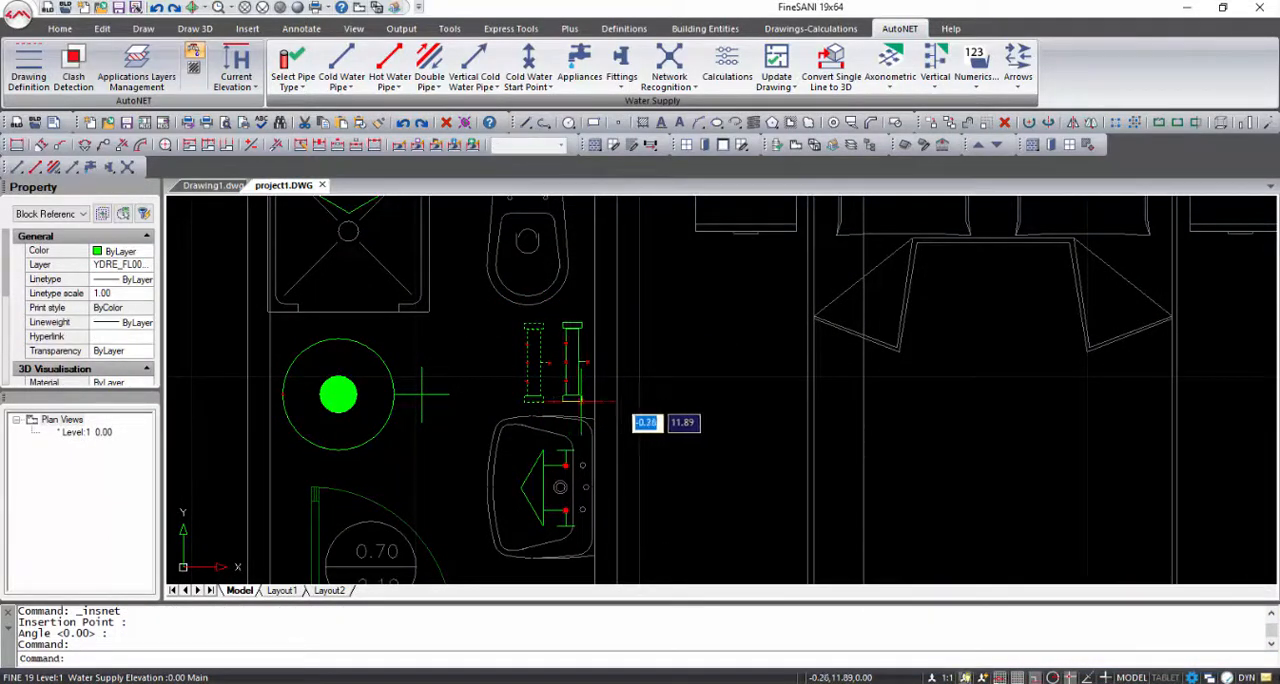
pyautogui.click(581, 401)
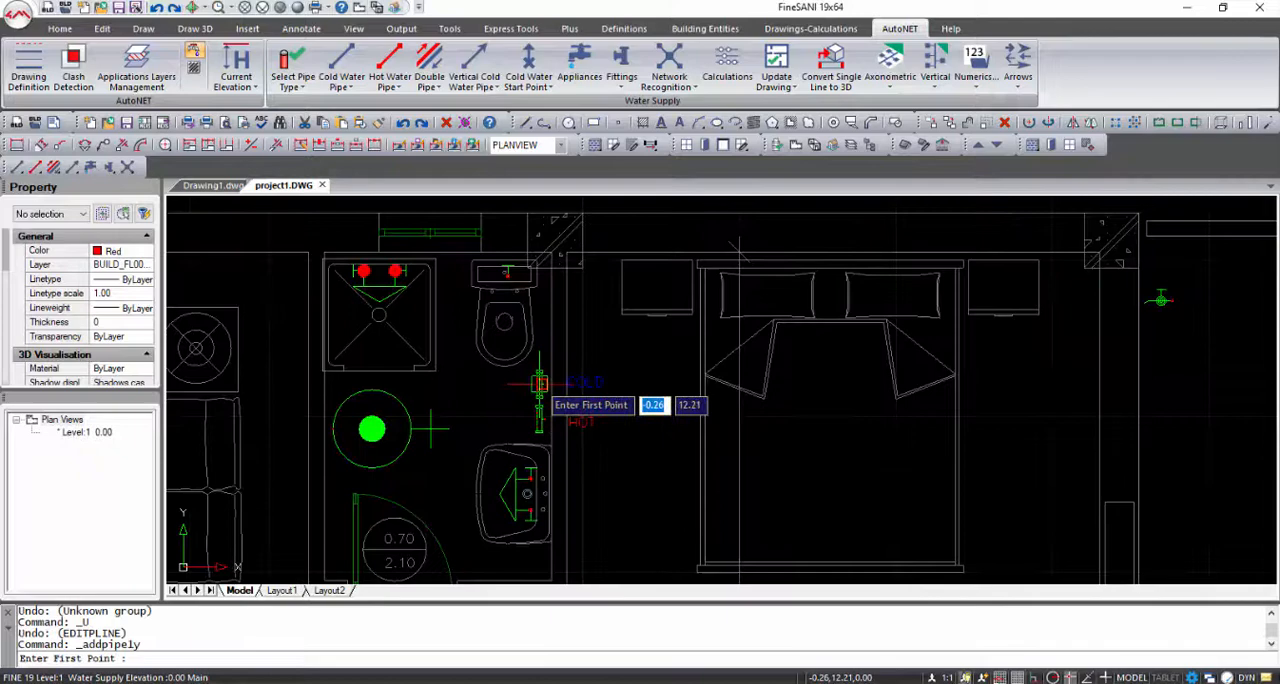
# Draw a cold water pipe from the cold distributor's top outlet node about 0.6 m up, ending at the WC's connection node
pyautogui.scroll(4, 555, 387)
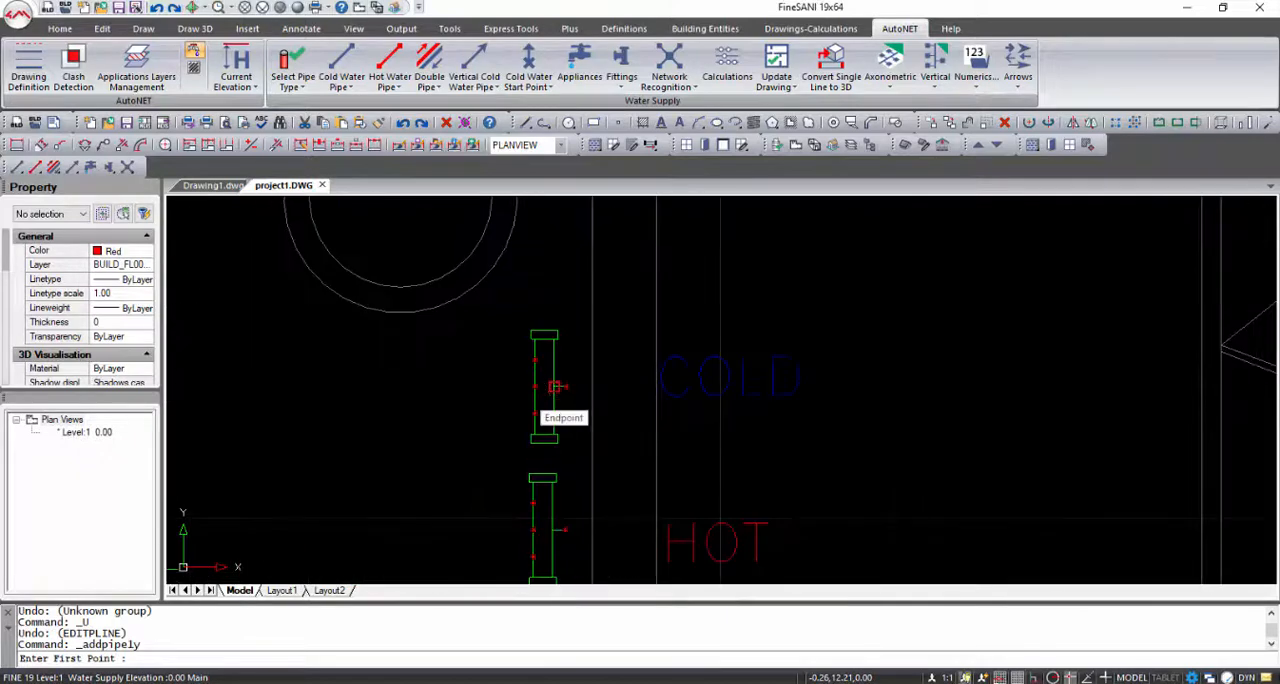
pyautogui.keyDown('shift'); pyautogui.rightClick(538, 362); pyautogui.keyUp('shift')
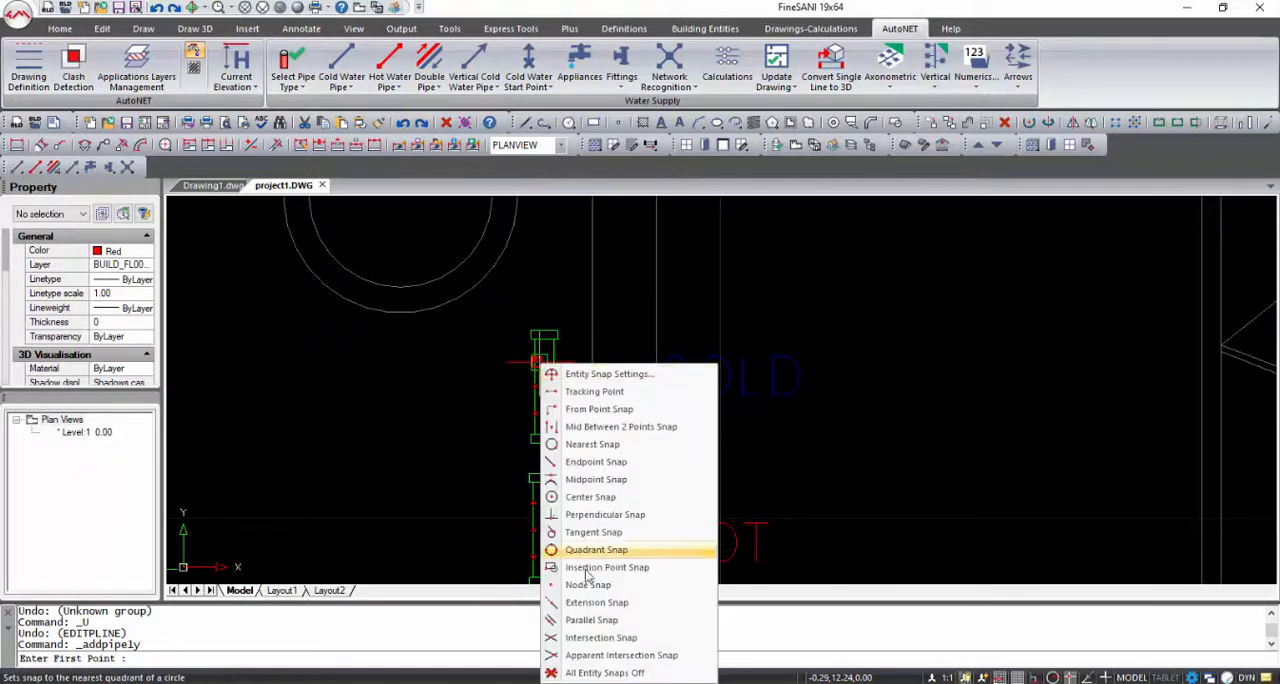
pyautogui.click(570, 592)
pyautogui.click(534, 362)
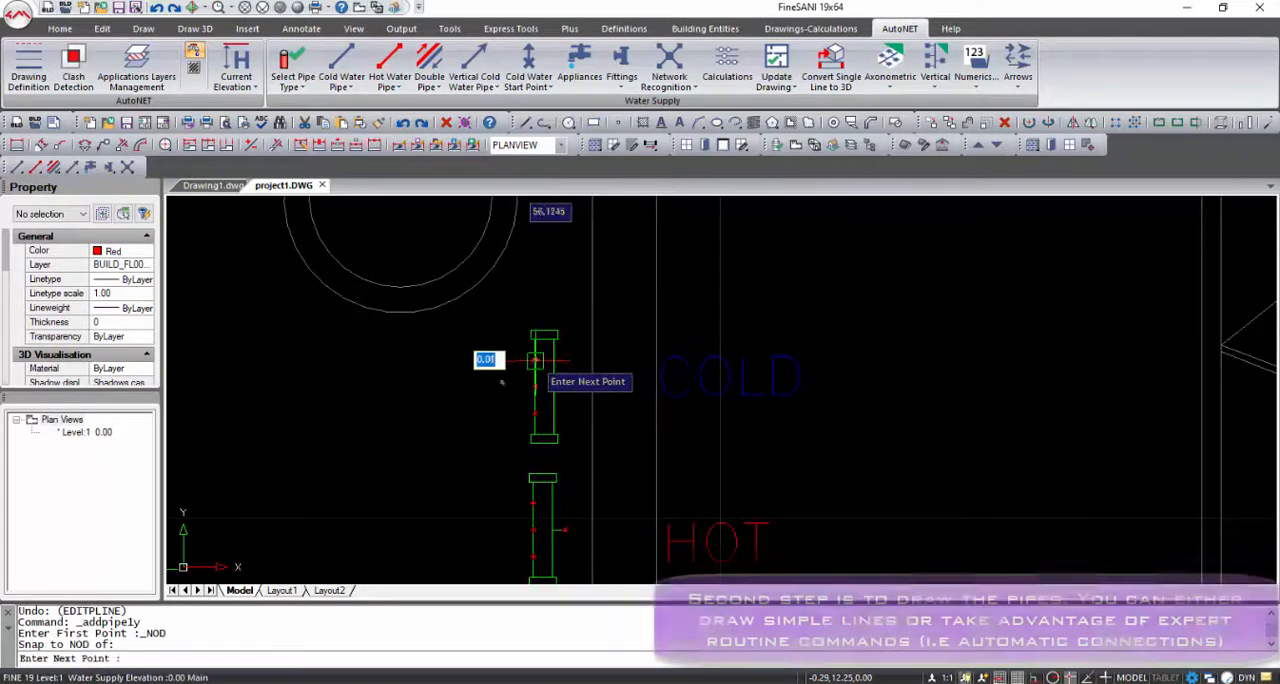
pyautogui.scroll(-4, 531, 340)
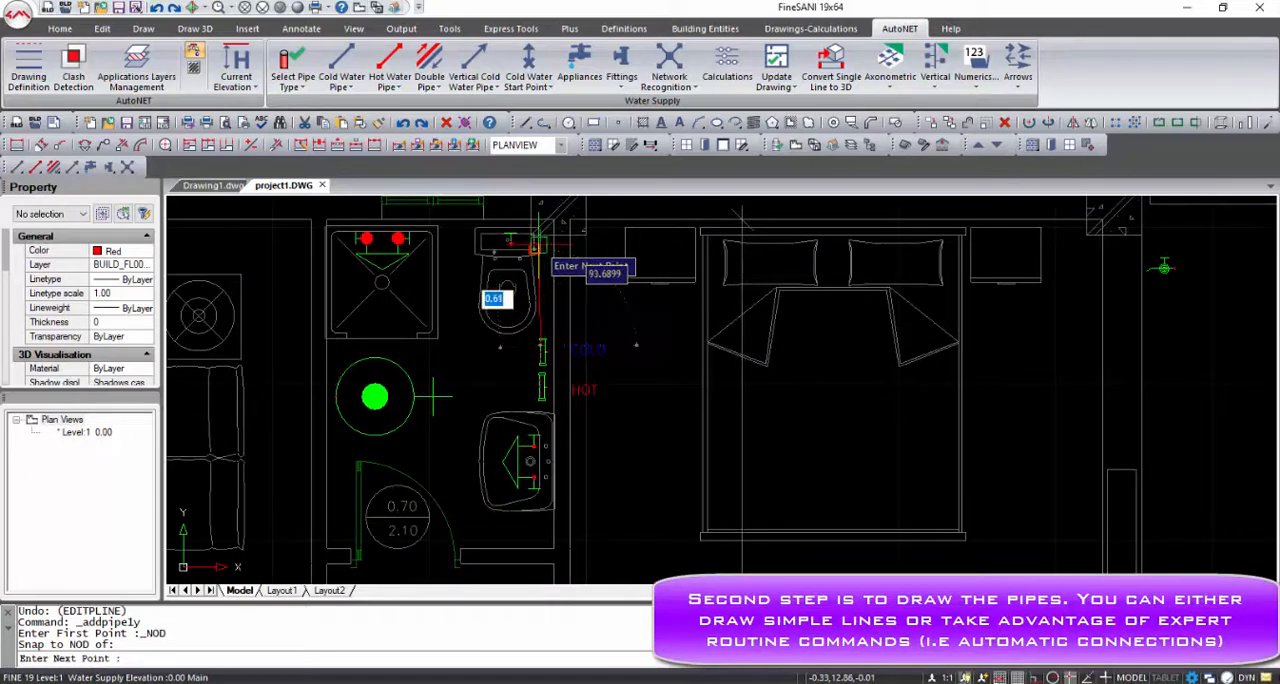
pyautogui.click(540, 250)
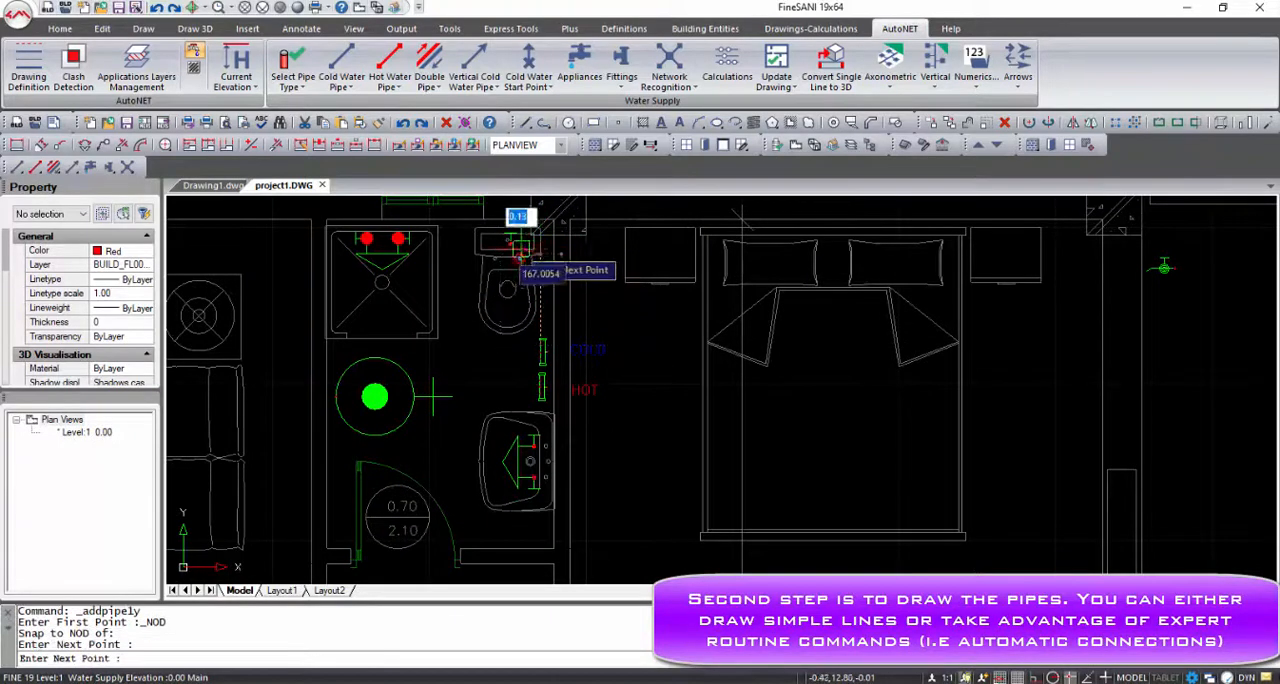
pyautogui.keyDown('shift'); pyautogui.rightClick(512, 245); pyautogui.keyUp('shift')
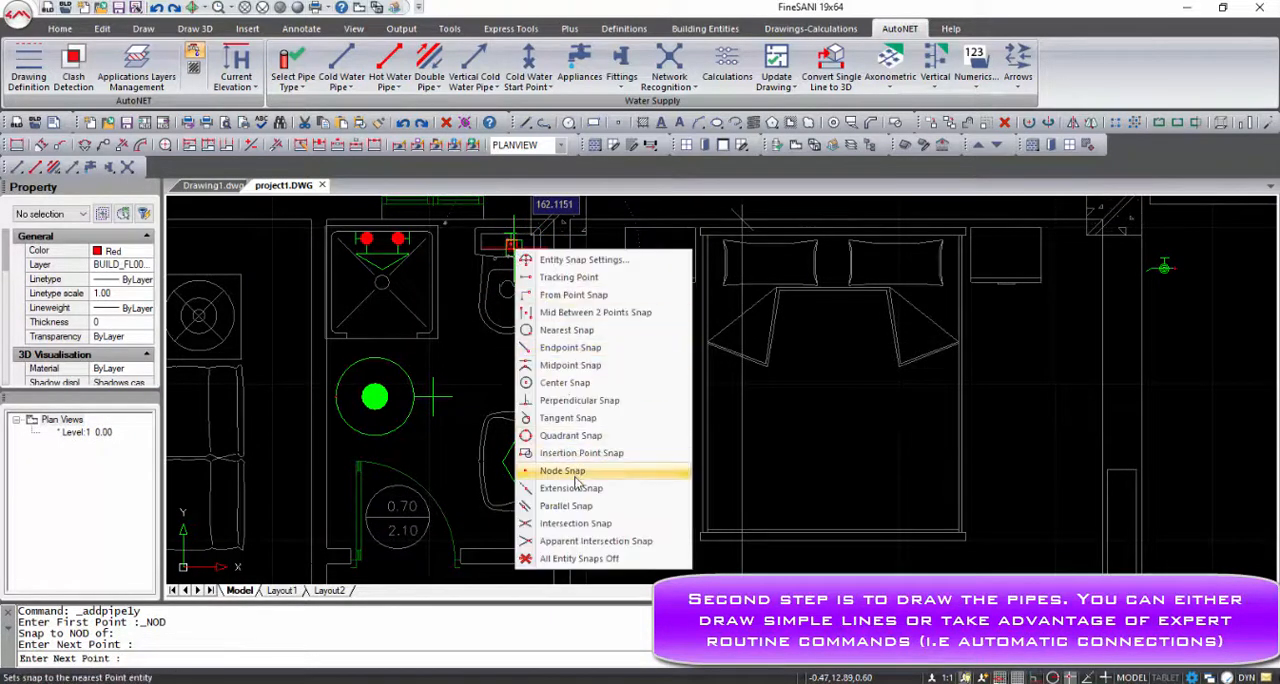
pyautogui.click(575, 474)
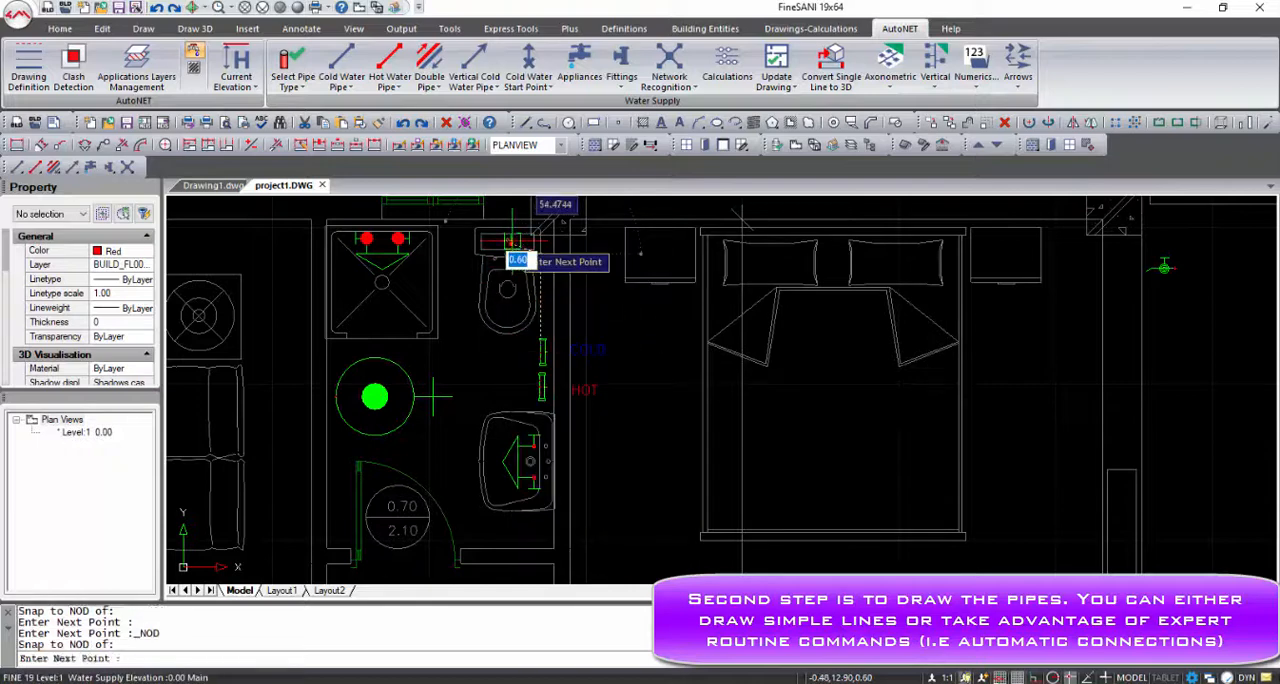
pyautogui.click(512, 243)
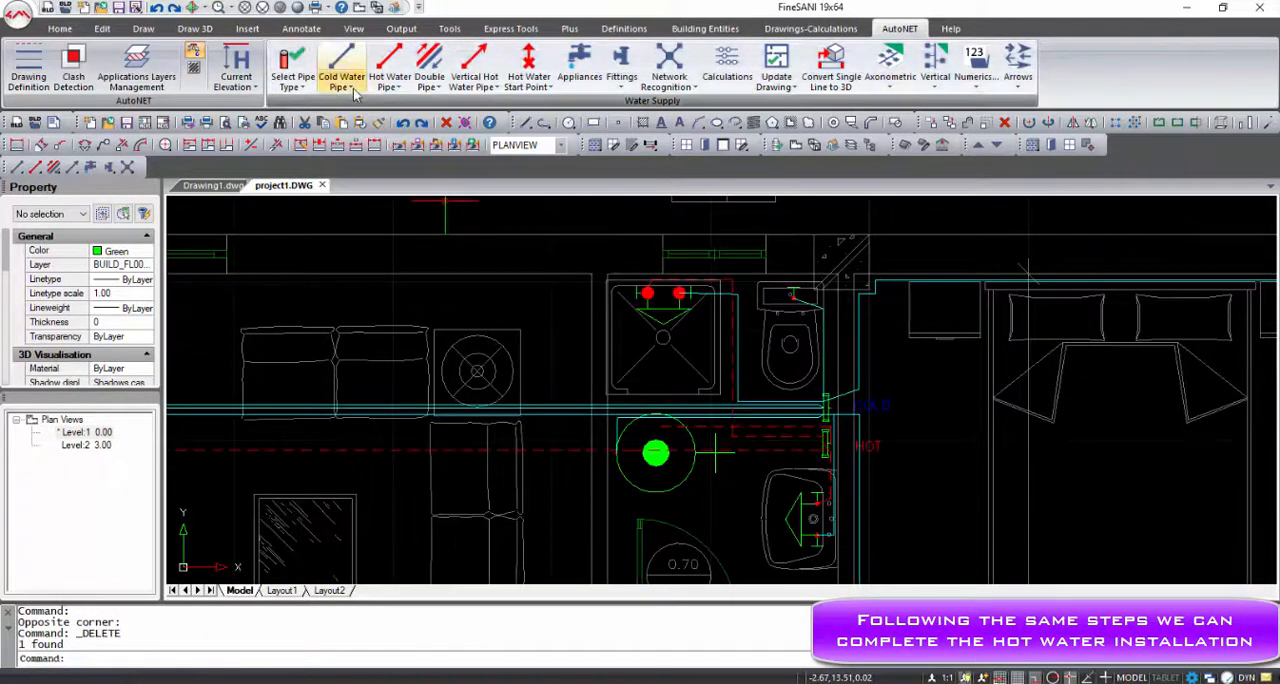
# Draw a horizontal cold water pipe from the cold distributor's inlet node rightward through the wall, past the COLD label
pyautogui.click(346, 87)
pyautogui.click(360, 106)
pyautogui.scroll(2, 841, 424)
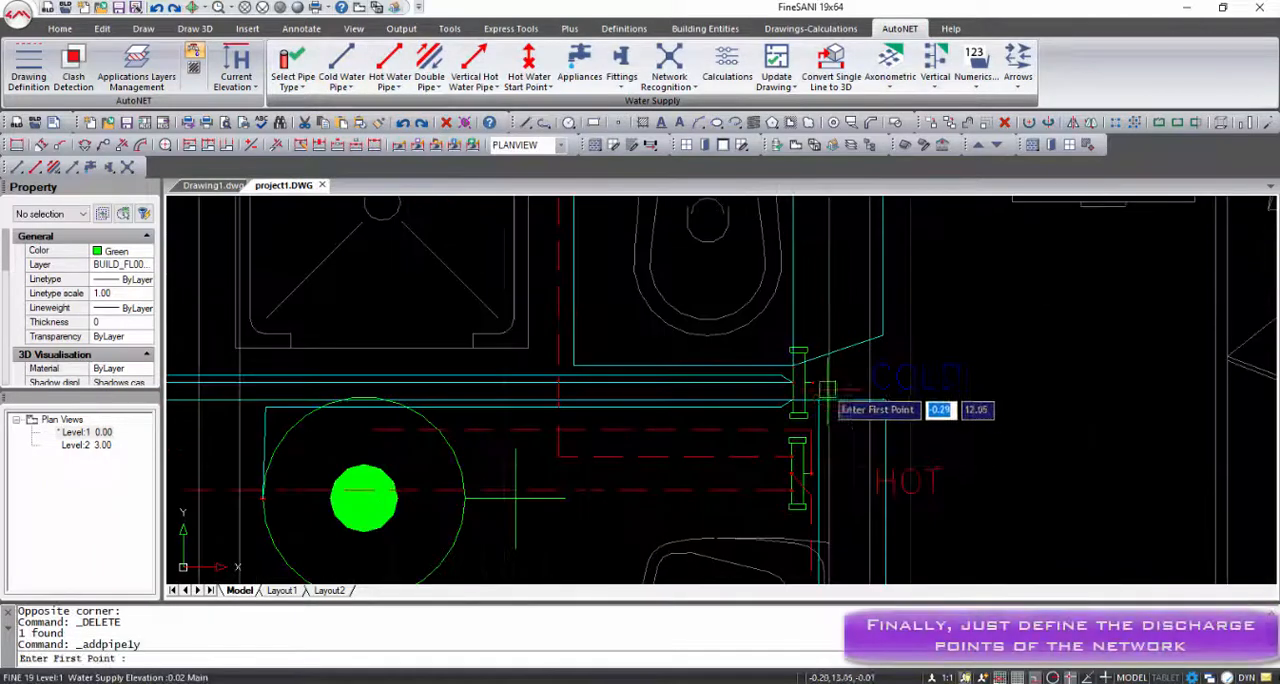
pyautogui.keyDown('shift'); pyautogui.rightClick(822, 388); pyautogui.keyUp('shift')
pyautogui.click(870, 288)
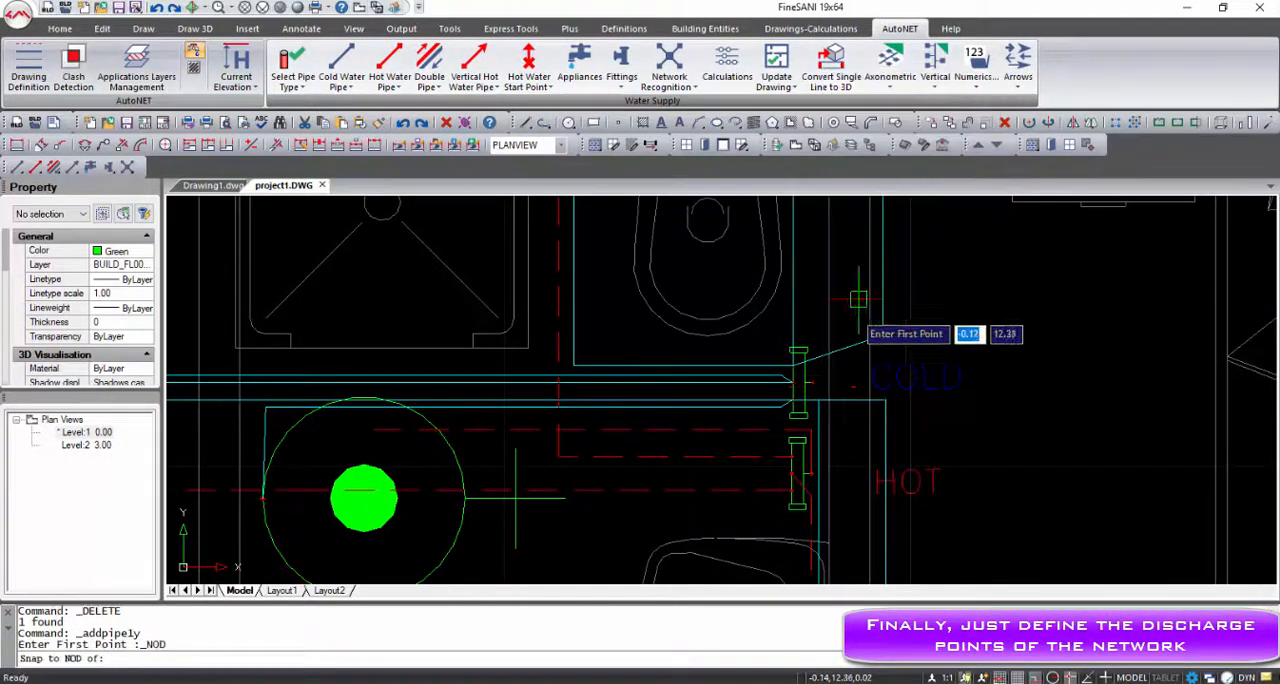
pyautogui.click(812, 381)
pyautogui.click(1045, 395)
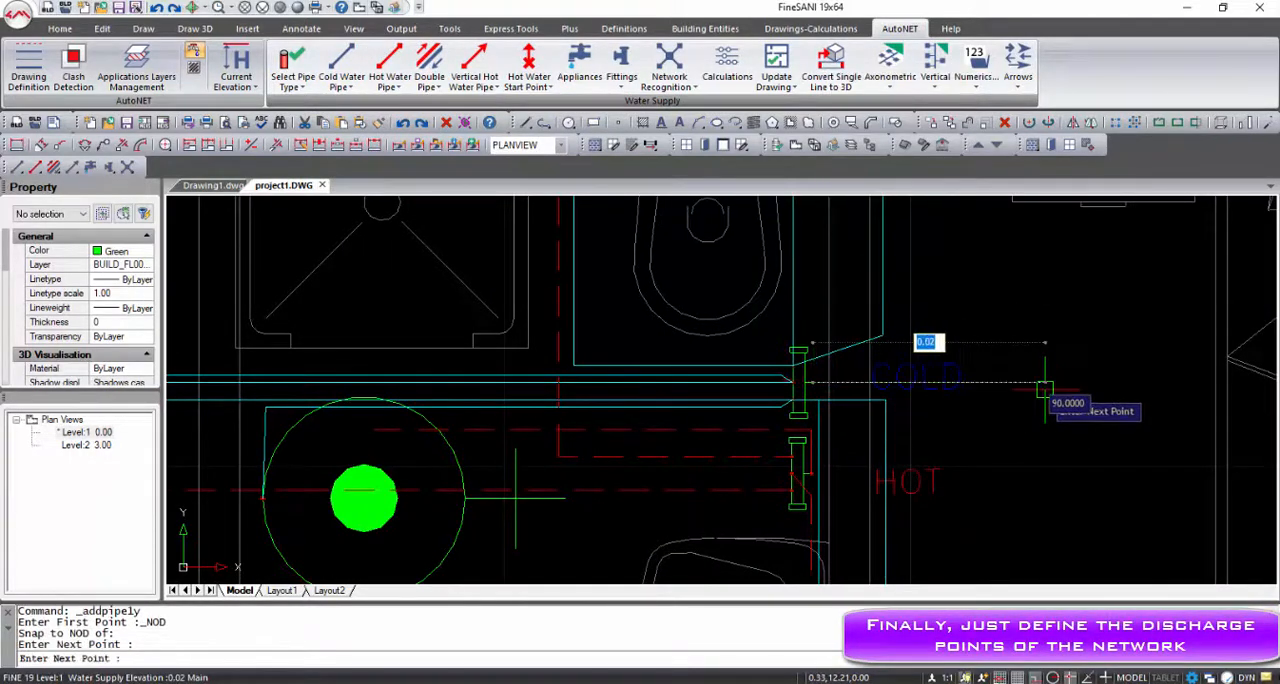
pyautogui.press('Escape')
pyautogui.press('Escape')
# Place a cold water start point at the free end of the horizontal pipe beyond the COLD label
pyautogui.click(524, 90)
pyautogui.click(560, 120)
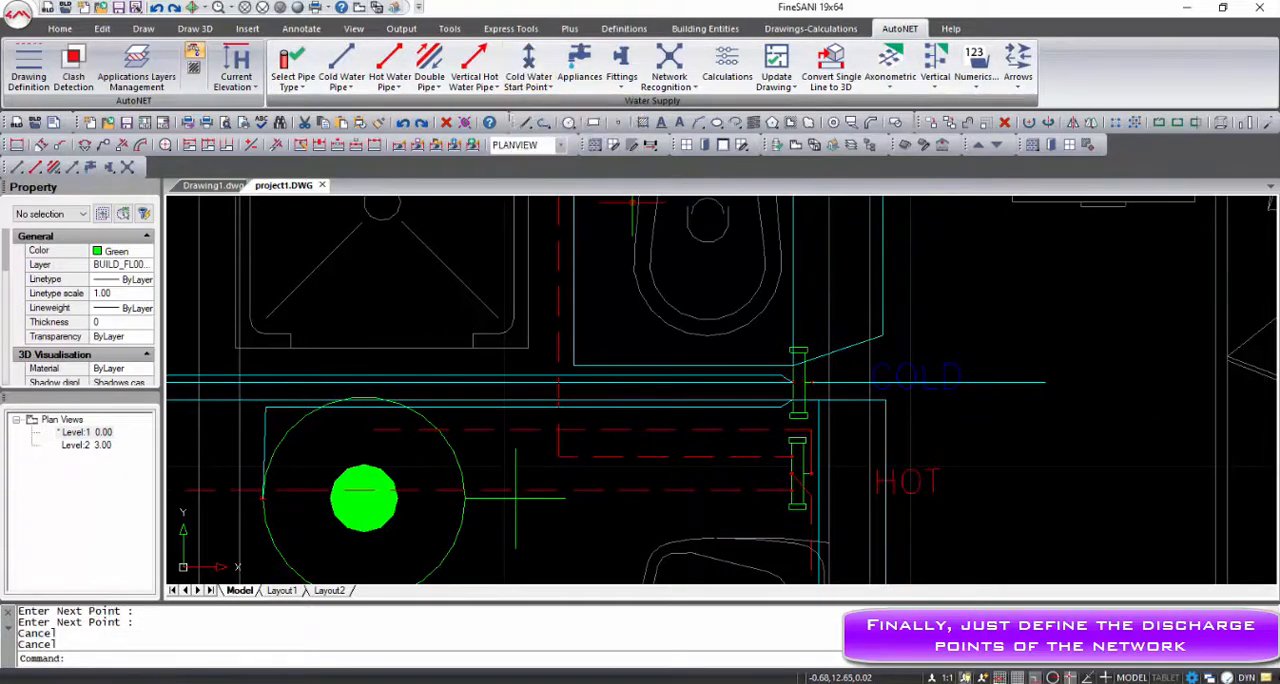
pyautogui.click(1043, 385)
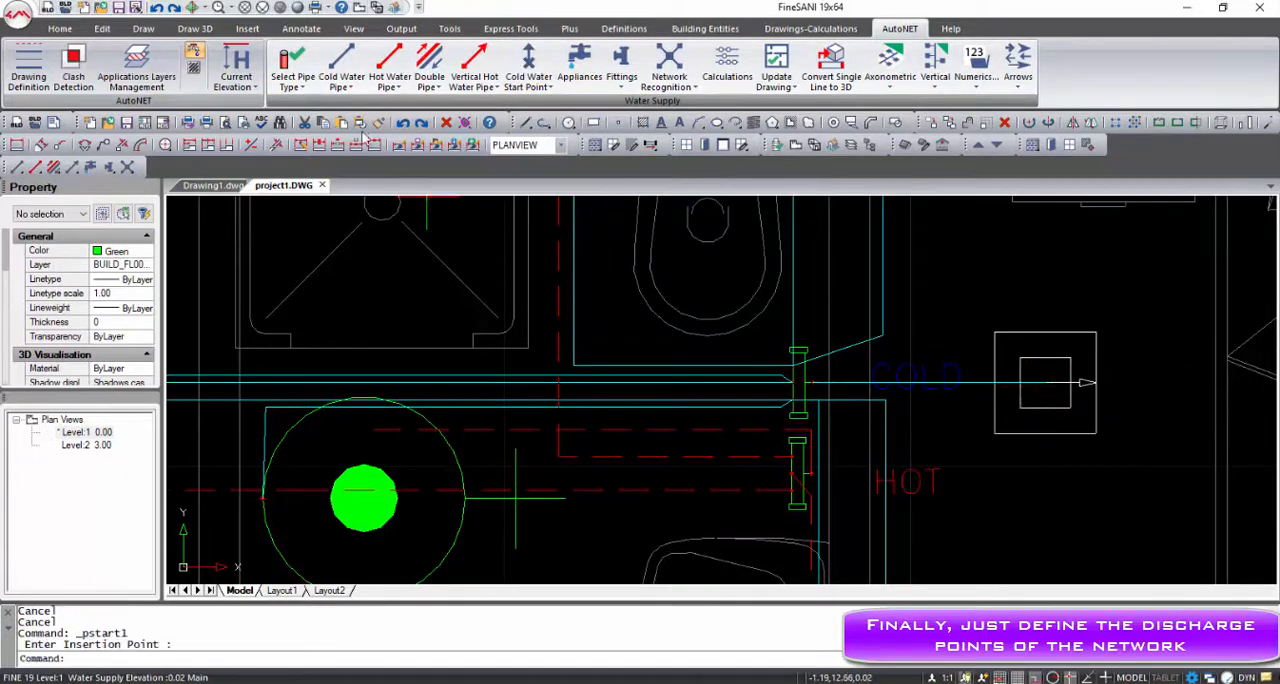
# Place a hot water start point at the end of the hot water pipe inside the boiler symbol
pyautogui.click(547, 90)
pyautogui.click(565, 148)
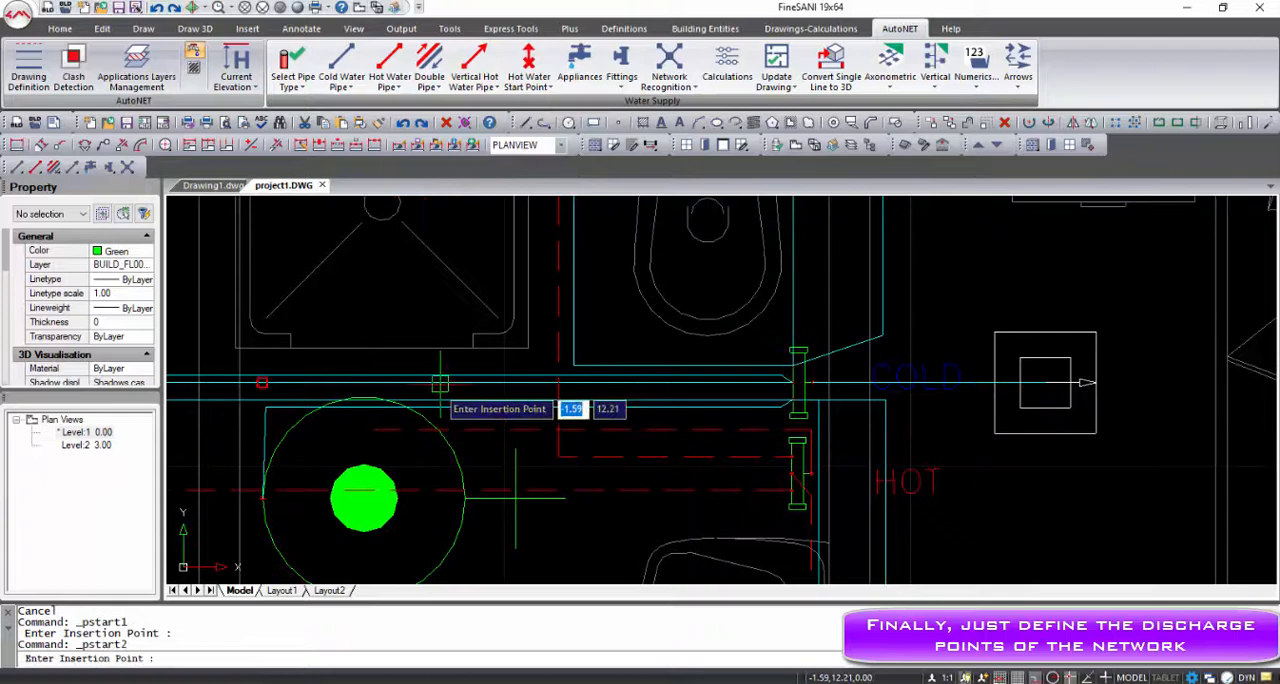
pyautogui.click(382, 432)
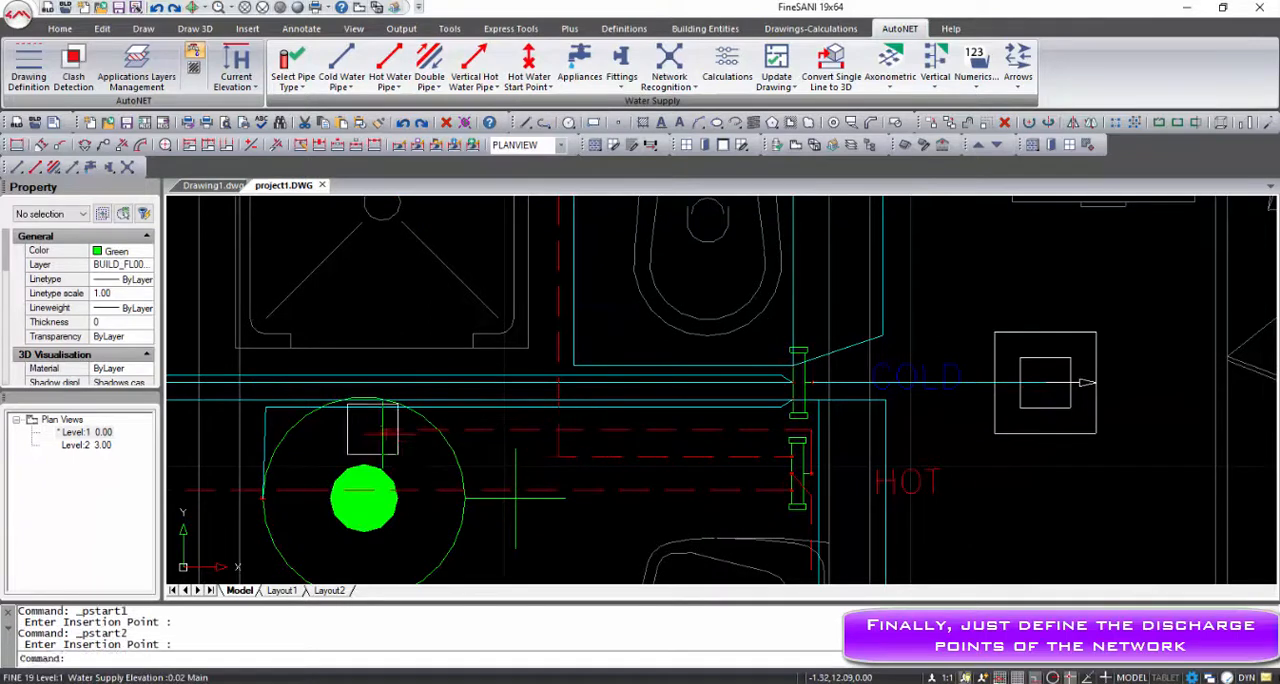
pyautogui.click(440, 428)
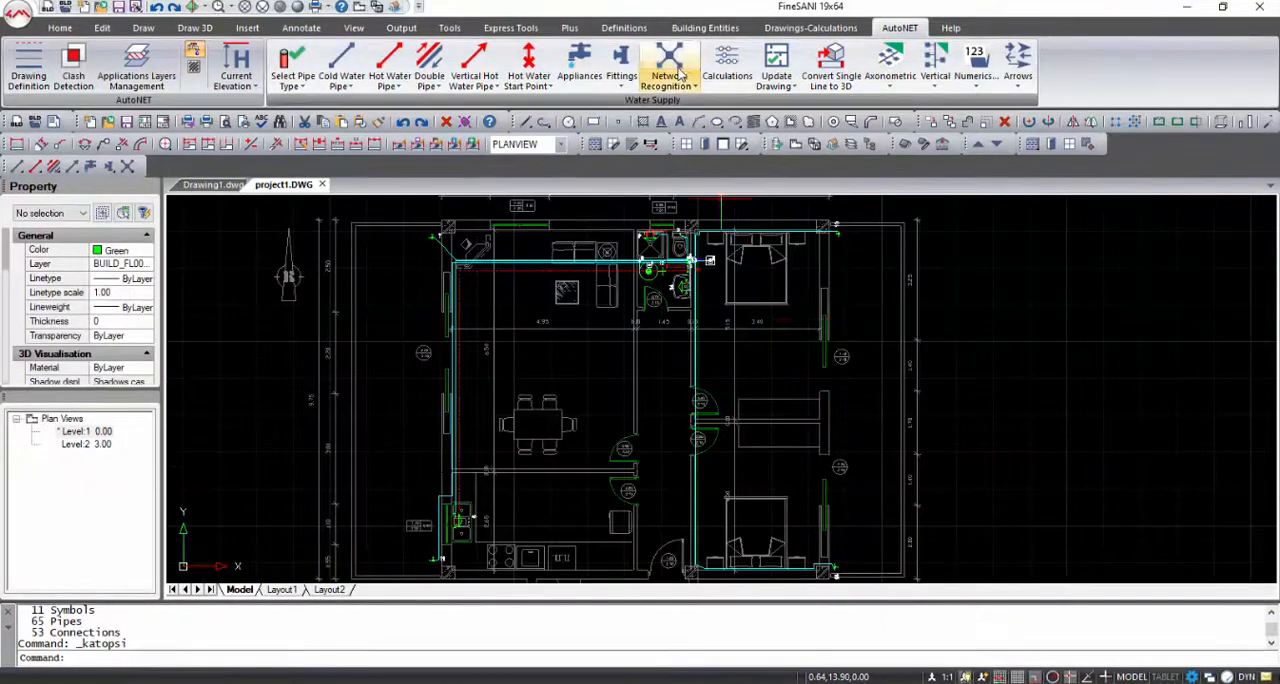
# Recognize the drawn network and update the Water Supply calculation project from the drawing, running the calculation
pyautogui.click(678, 74)
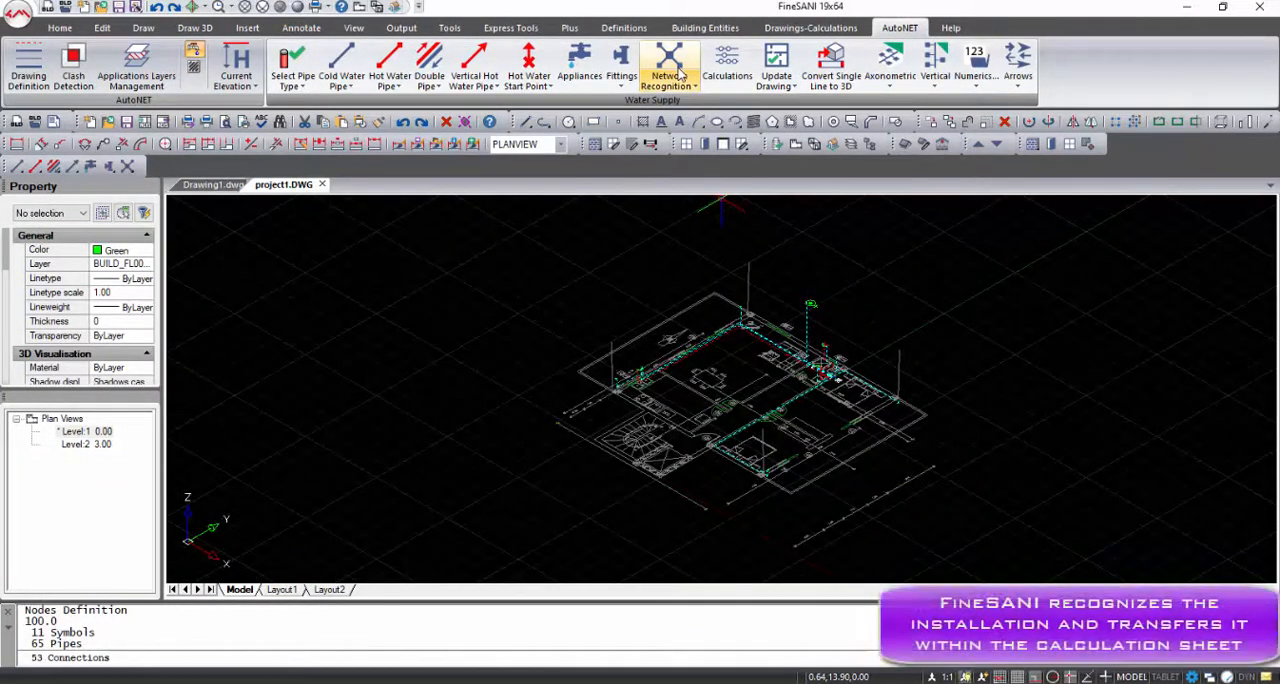
pyautogui.click(730, 64)
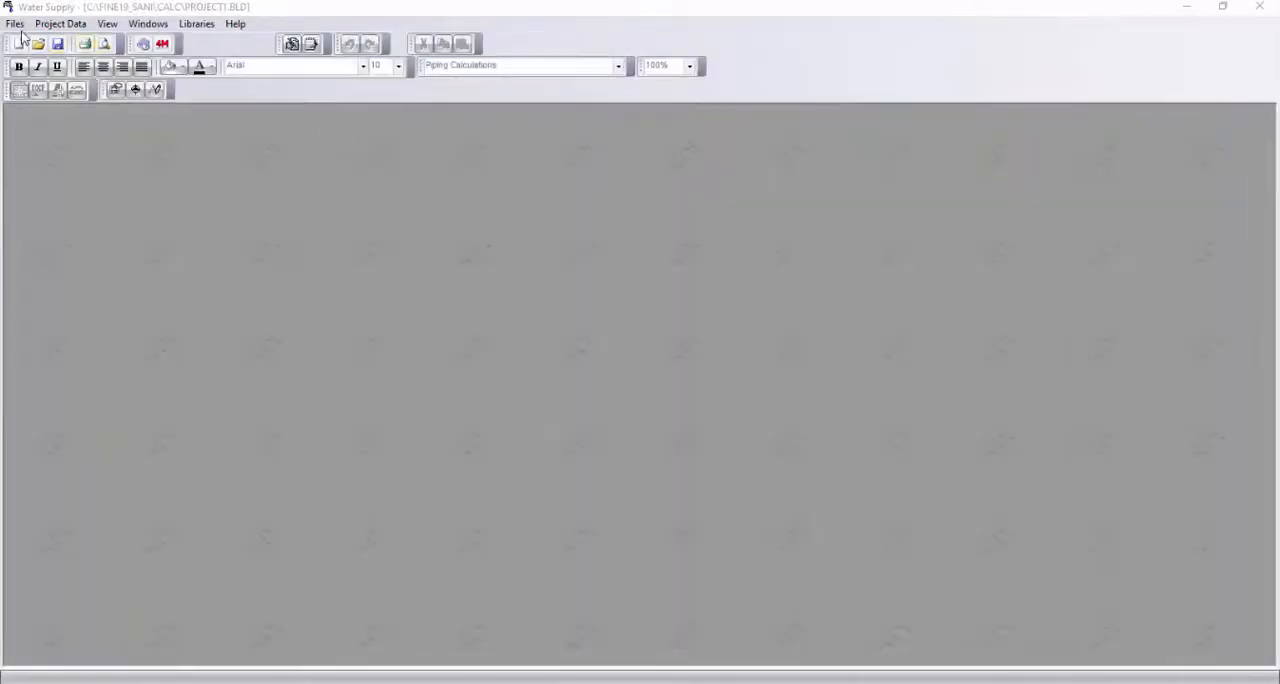
pyautogui.click(15, 23)
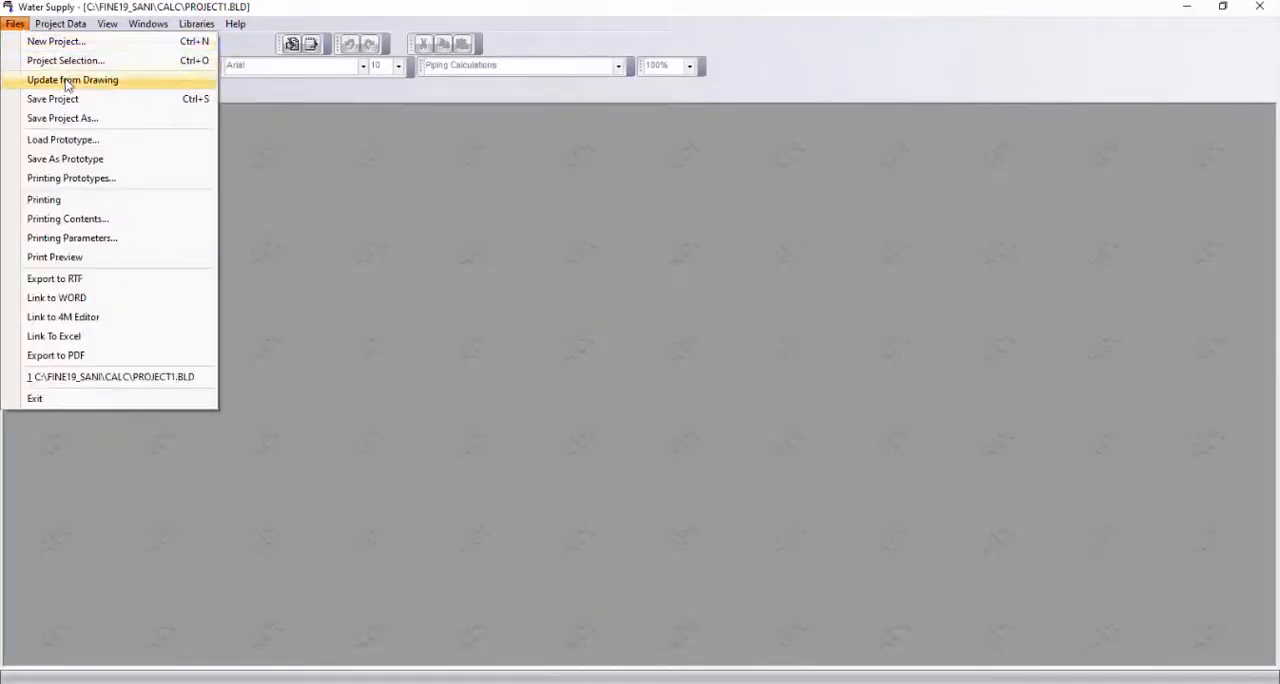
pyautogui.click(60, 80)
pyautogui.click(614, 355)
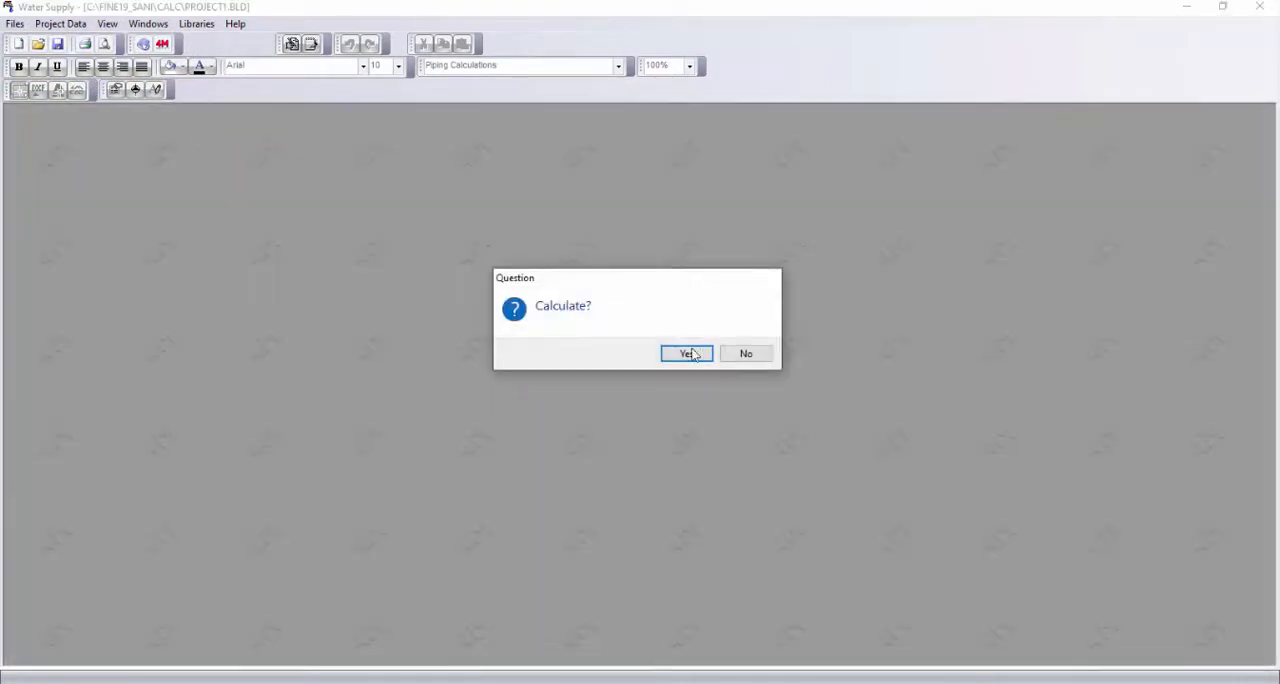
pyautogui.click(689, 354)
# Open the Calculation Sheet at full size and examine the pipe sizes of the network sections
pyautogui.click(148, 23)
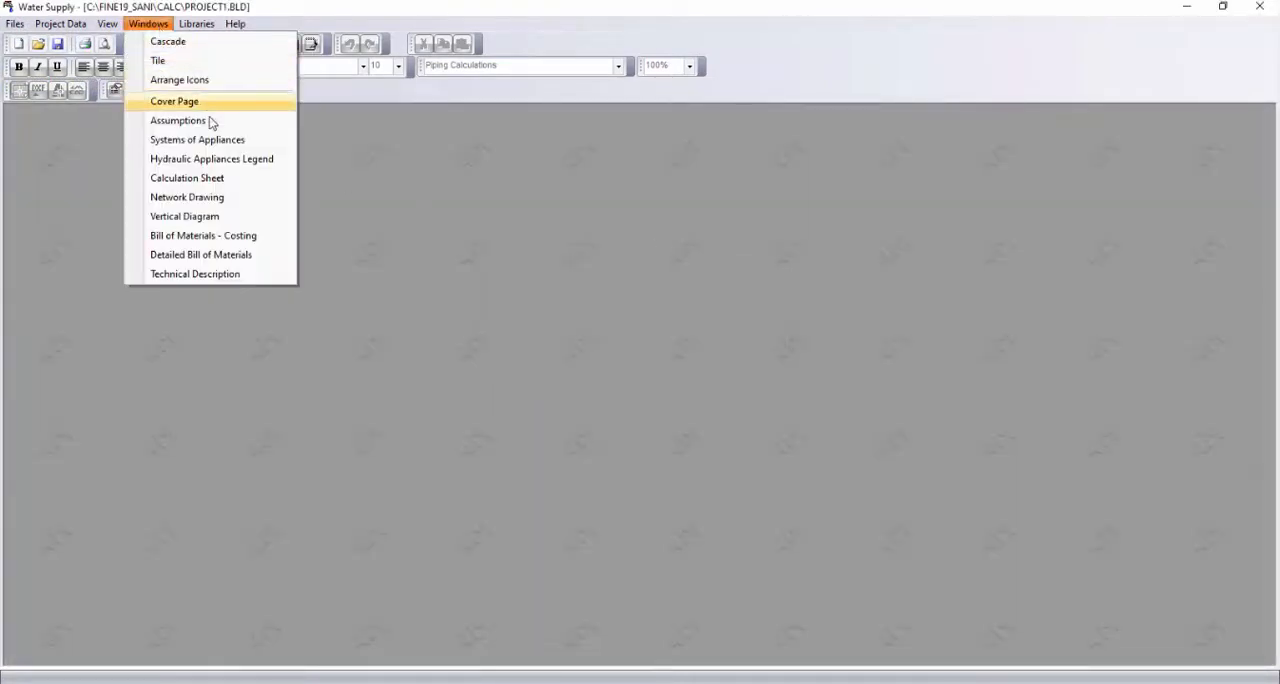
pyautogui.click(218, 178)
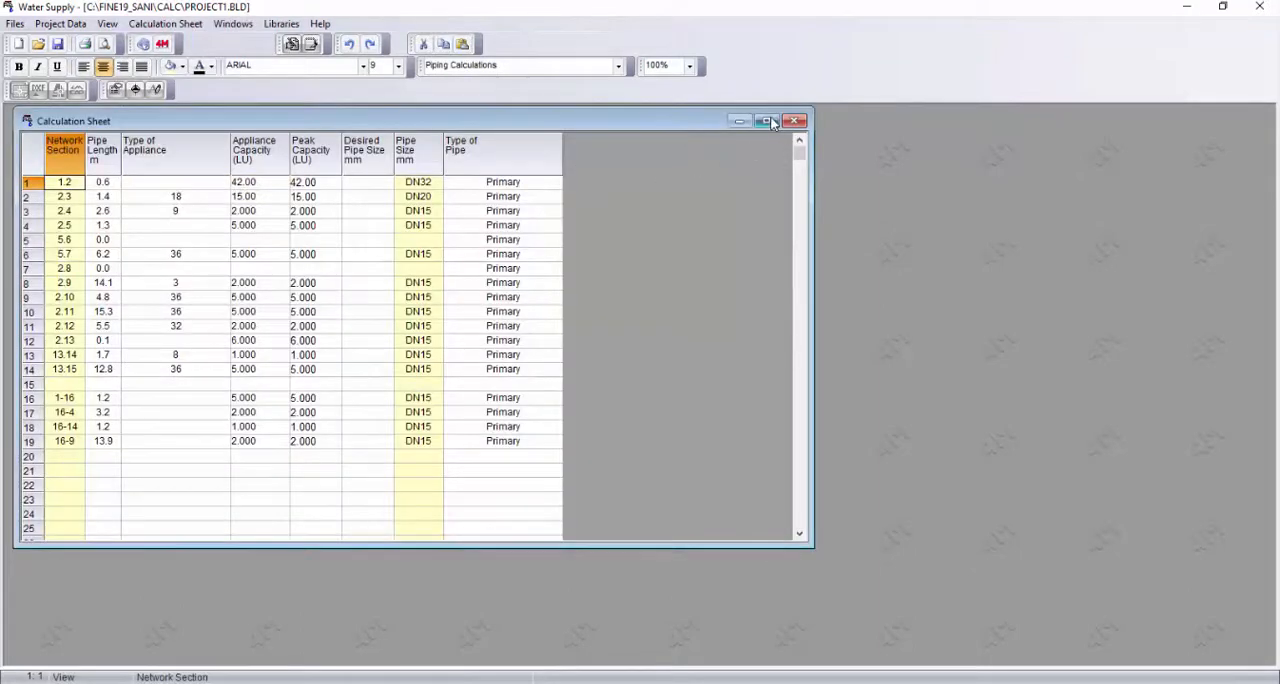
pyautogui.click(766, 121)
pyautogui.scroll(-2, 171, 257)
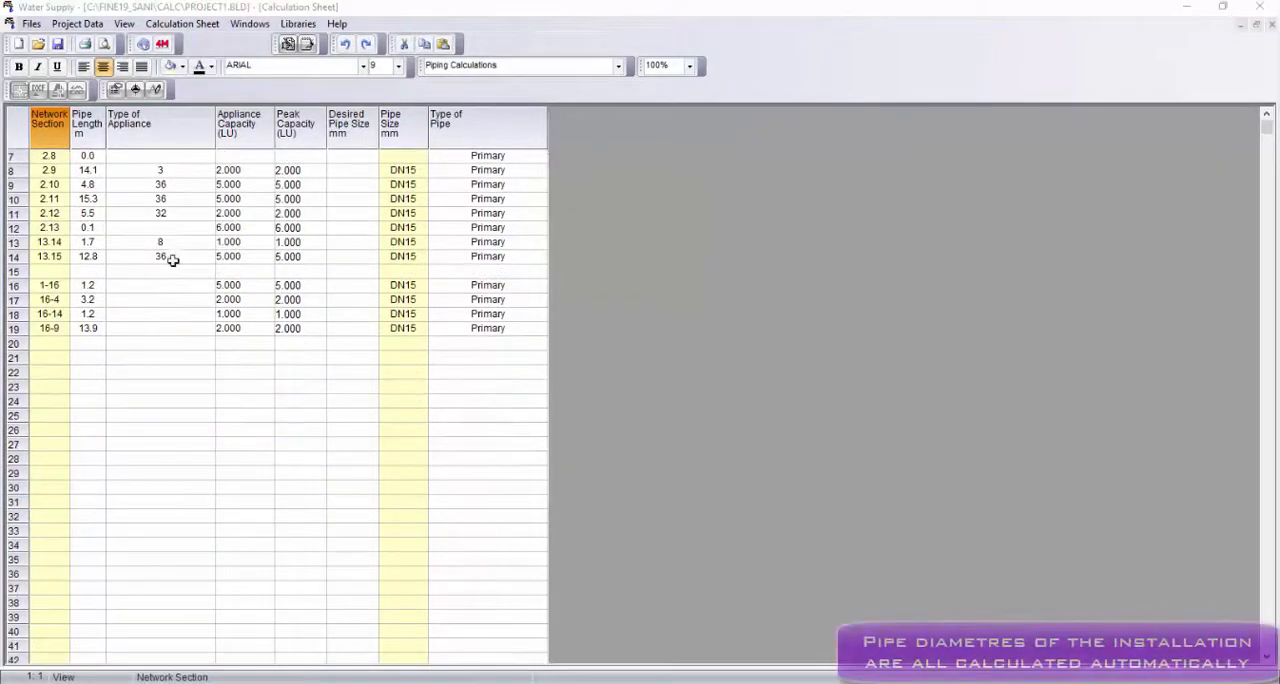
# Check the calculation methods offered in the project's Network Options and close the dialog
pyautogui.click(63, 24)
pyautogui.click(85, 63)
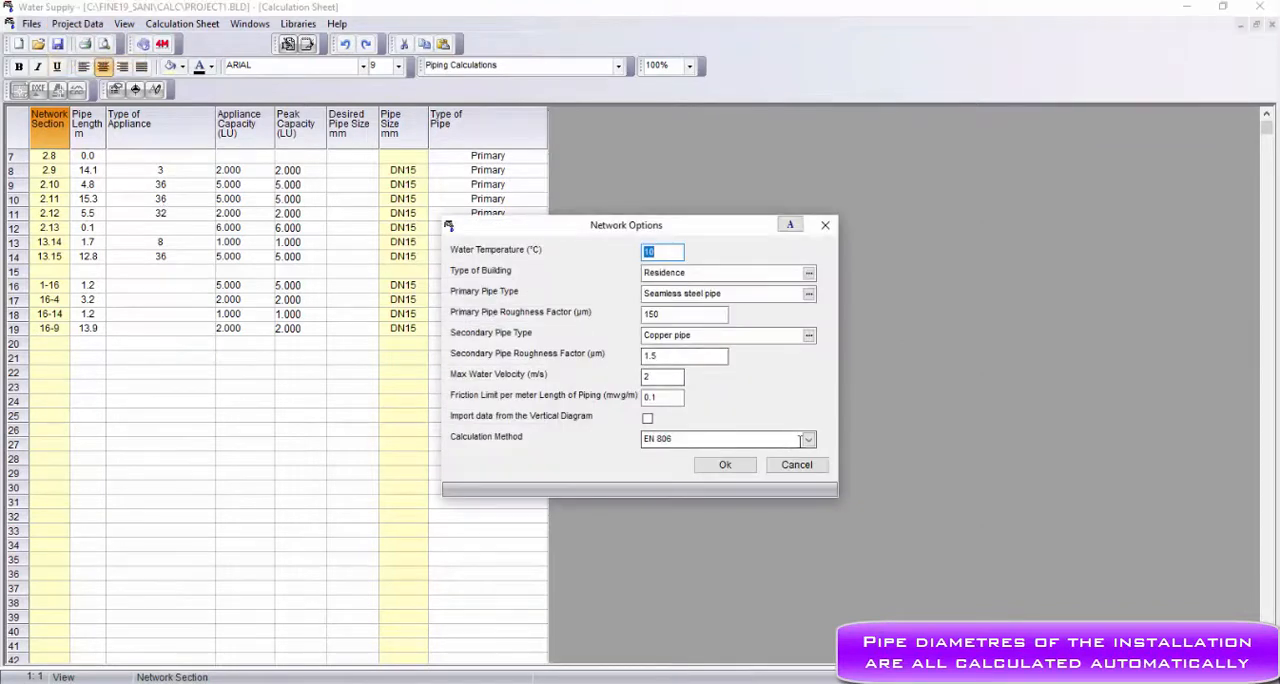
pyautogui.click(808, 440)
pyautogui.click(823, 227)
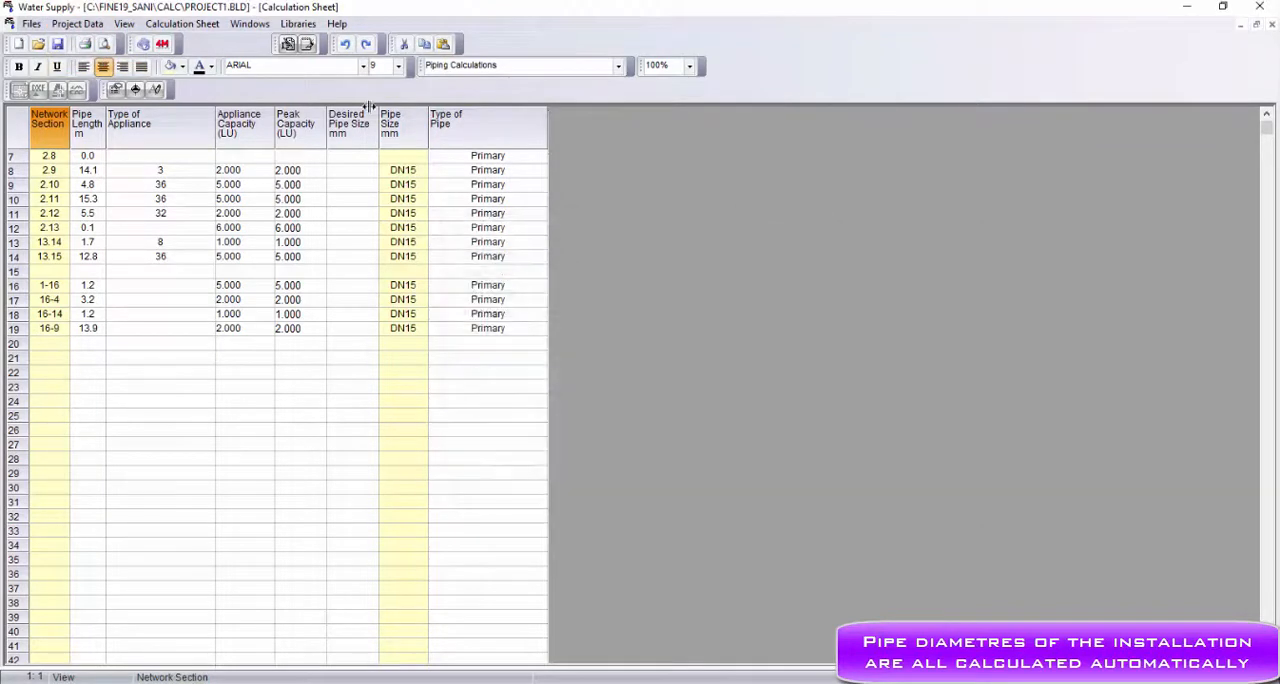
# View the Detailed Bill of Materials and the Bill of Materials - Costing of the project
pyautogui.click(250, 24)
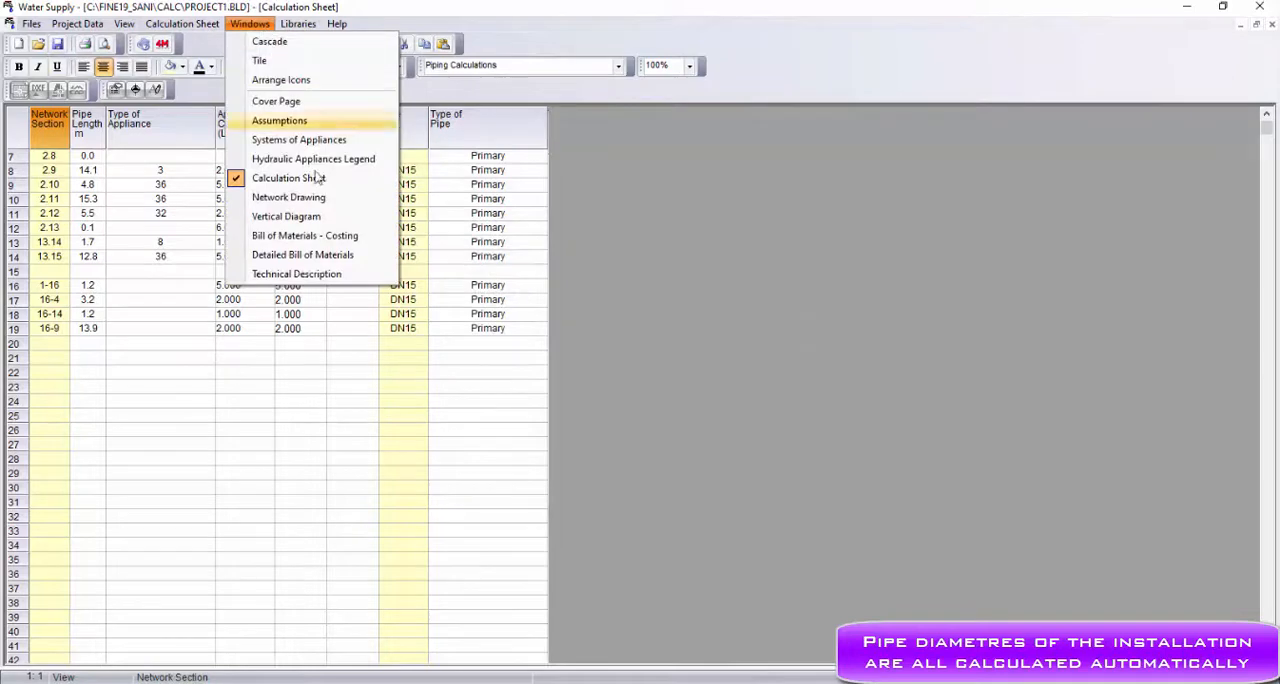
pyautogui.click(343, 254)
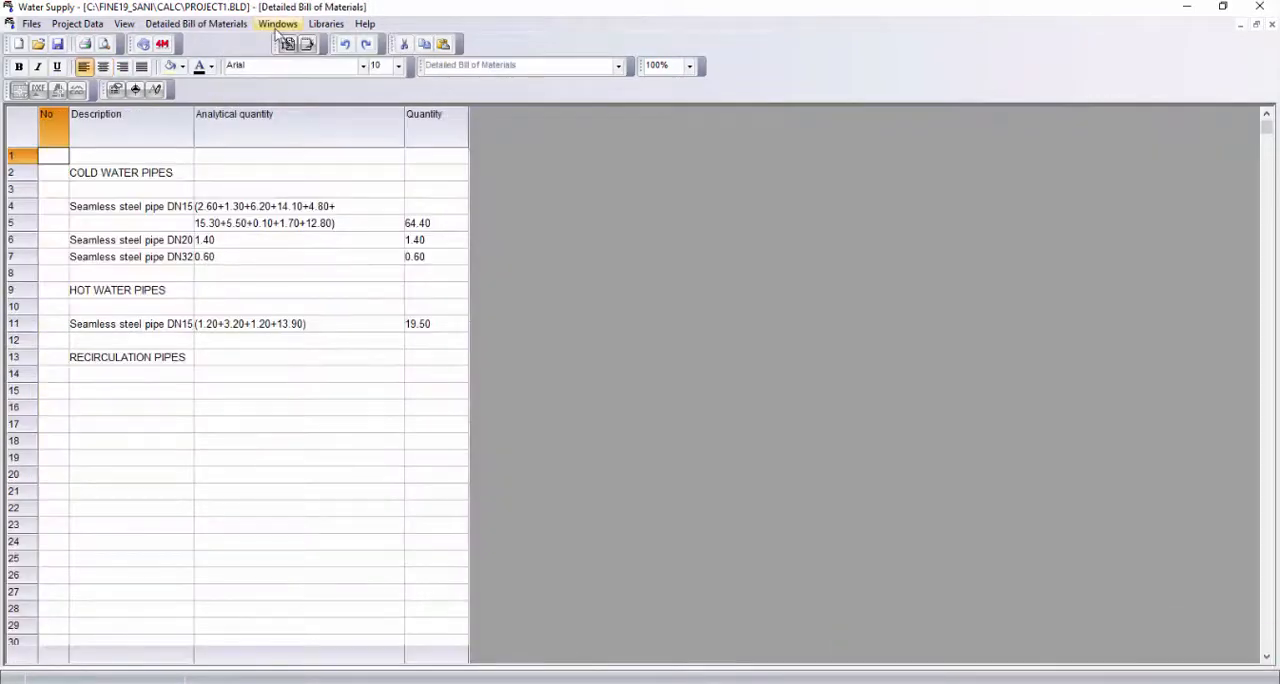
pyautogui.click(277, 25)
pyautogui.click(346, 238)
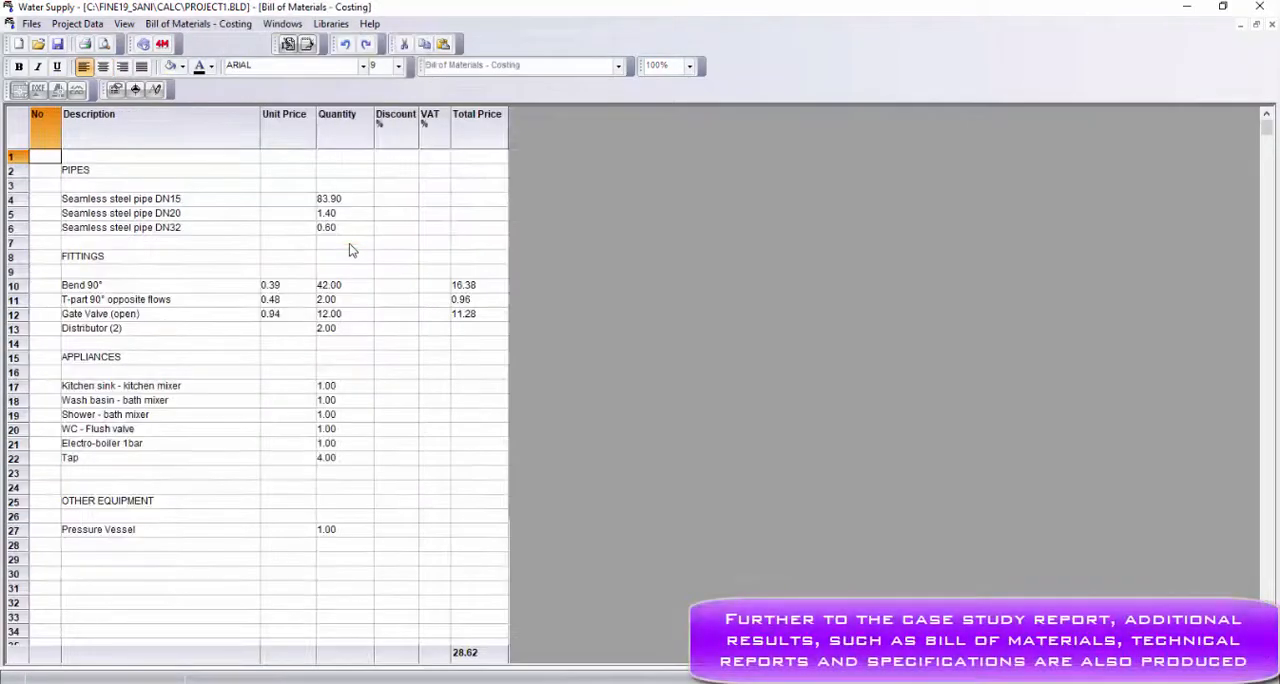
# Open the project's Technical Description and read through its specification sections
pyautogui.click(289, 30)
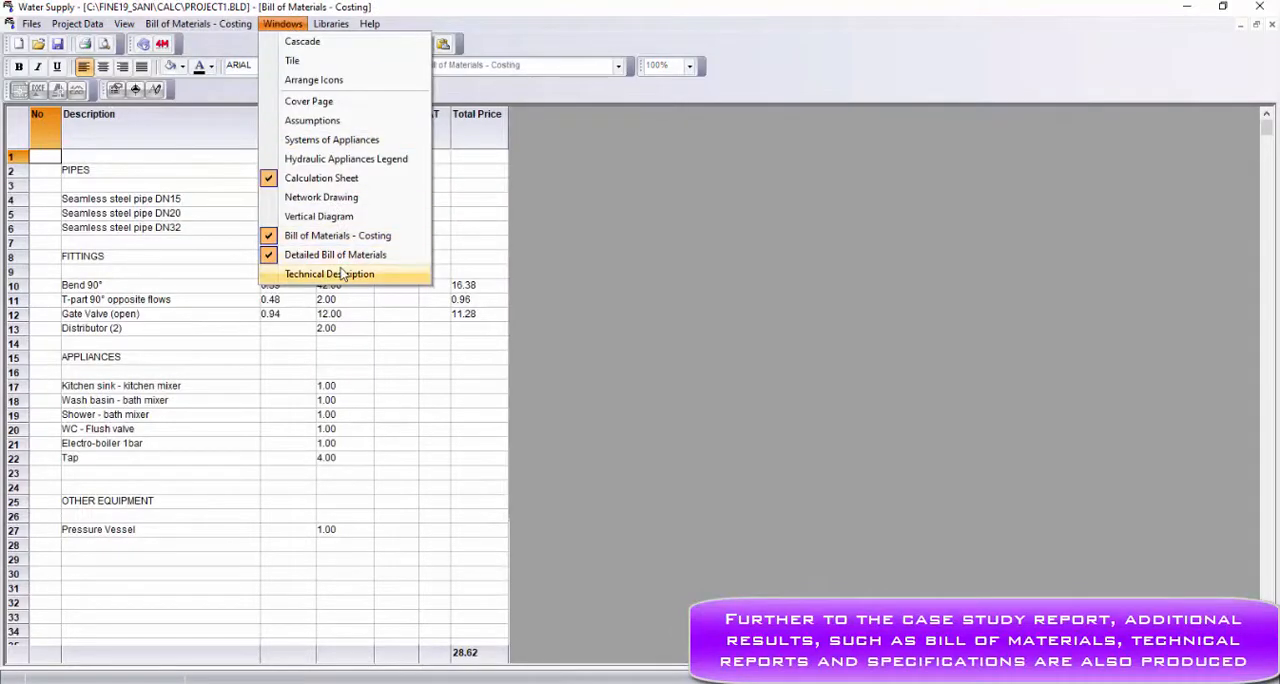
pyautogui.click(343, 274)
pyautogui.scroll(-15, 340, 281)
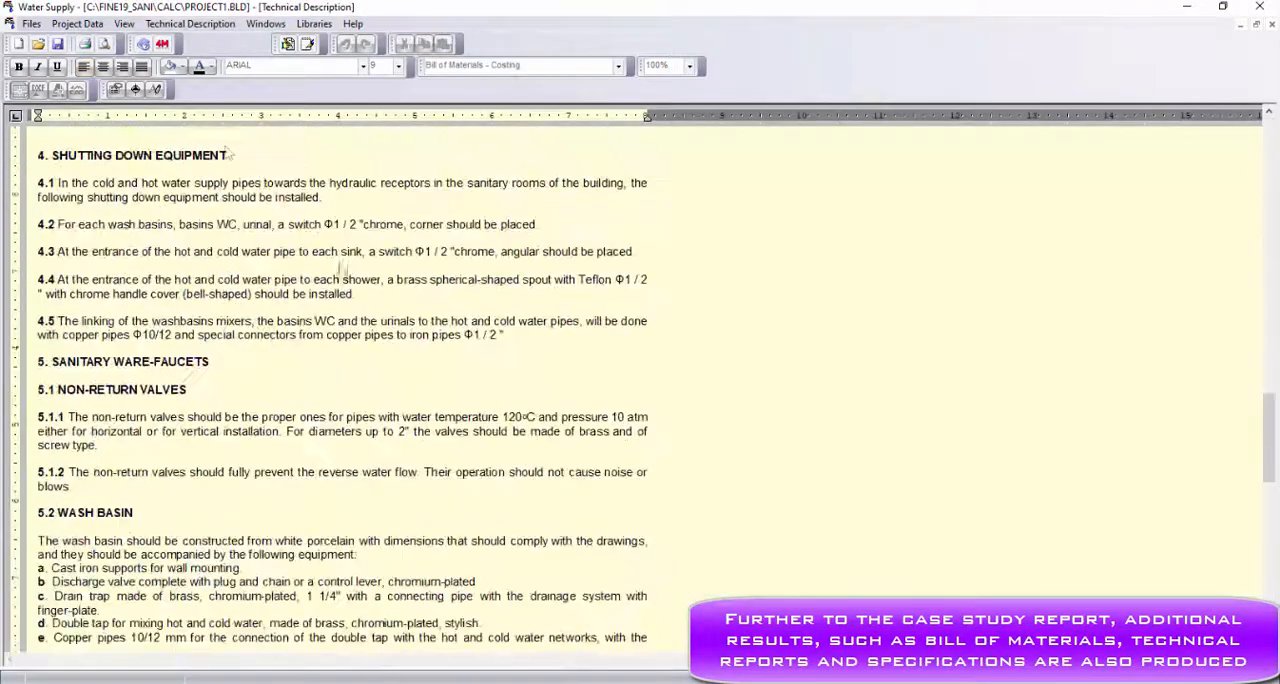
# Exit the Water Supply calculation and return to FineSANI, saving the project changes
pyautogui.click(33, 25)
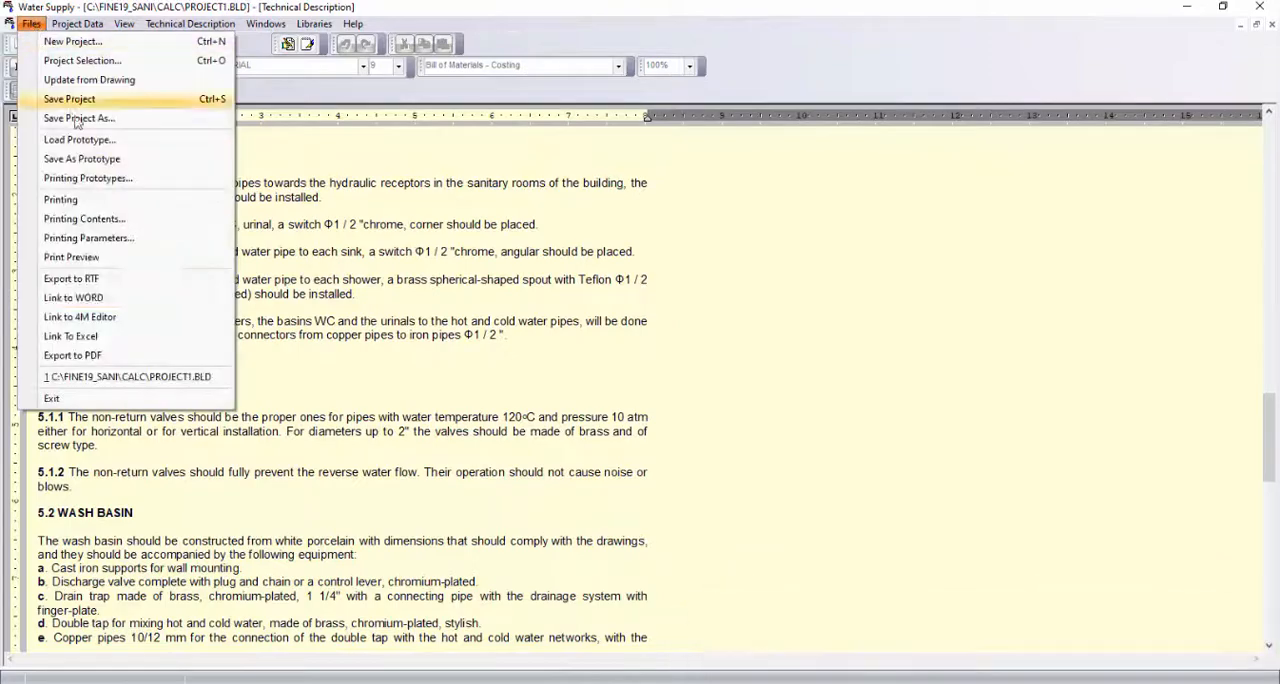
pyautogui.click(135, 400)
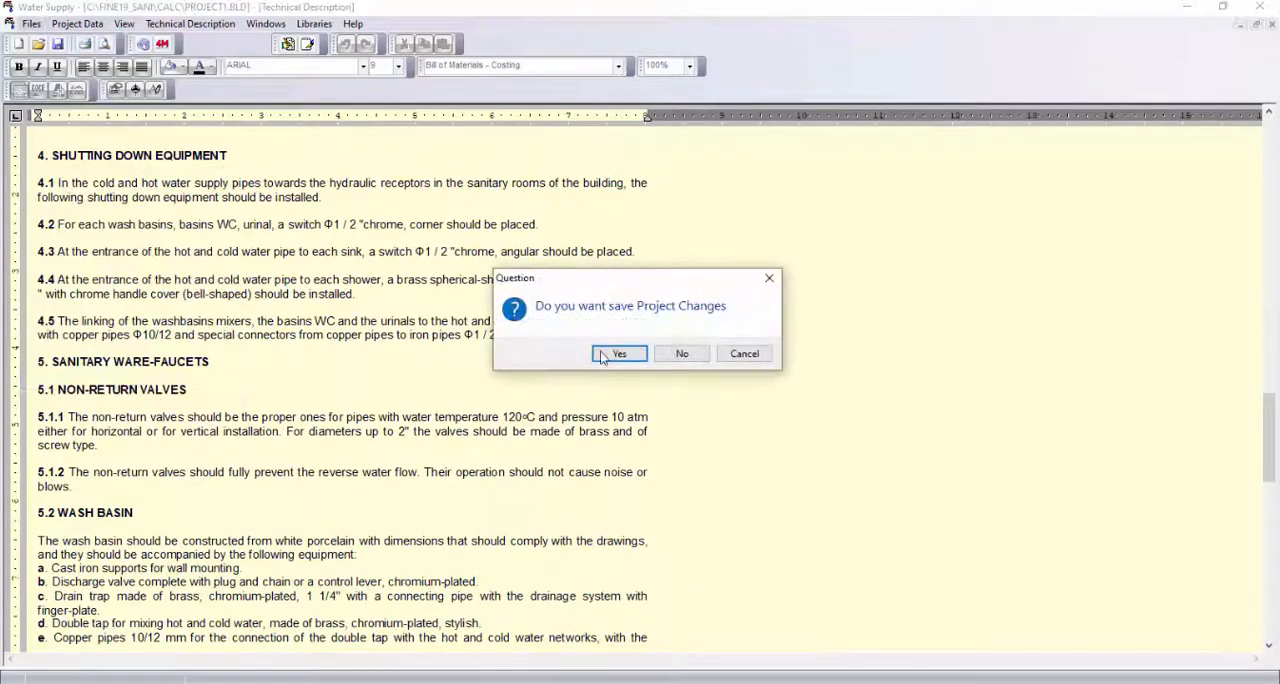
pyautogui.click(619, 354)
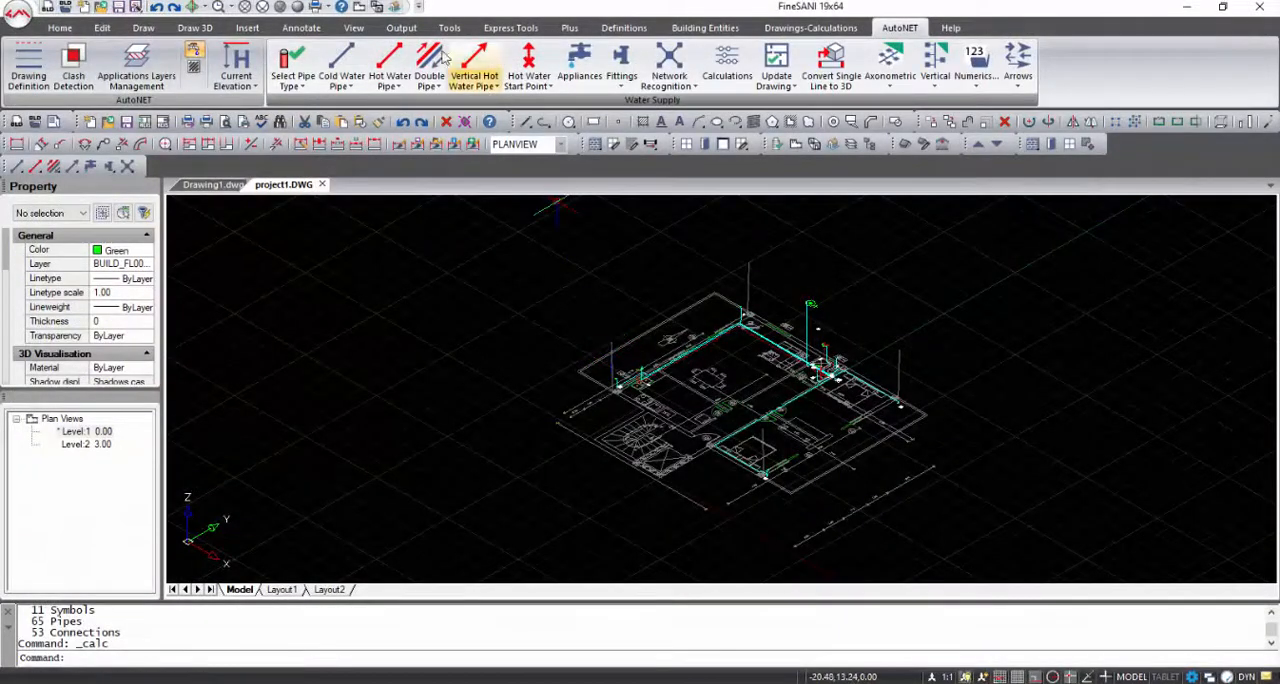
# In plan view, update the drawing with the calculation data for all network segments and receptors, using automatic label placement
pyautogui.click(357, 9)
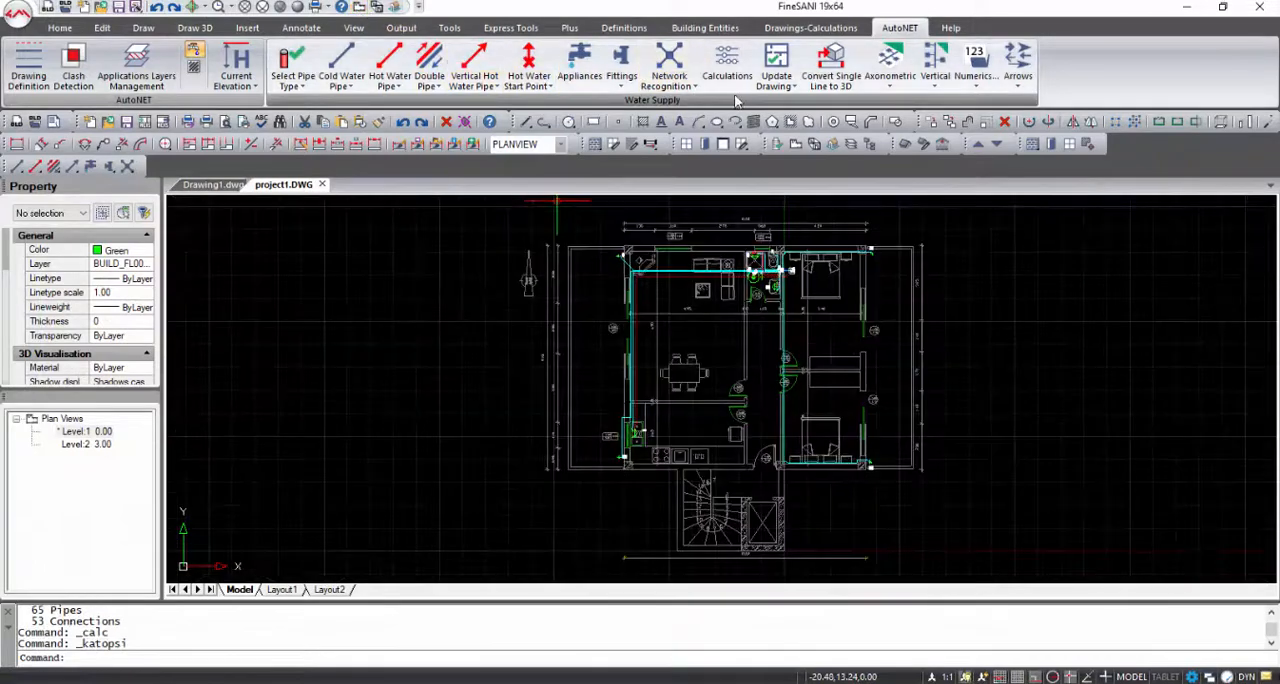
pyautogui.click(784, 77)
pyautogui.click(797, 111)
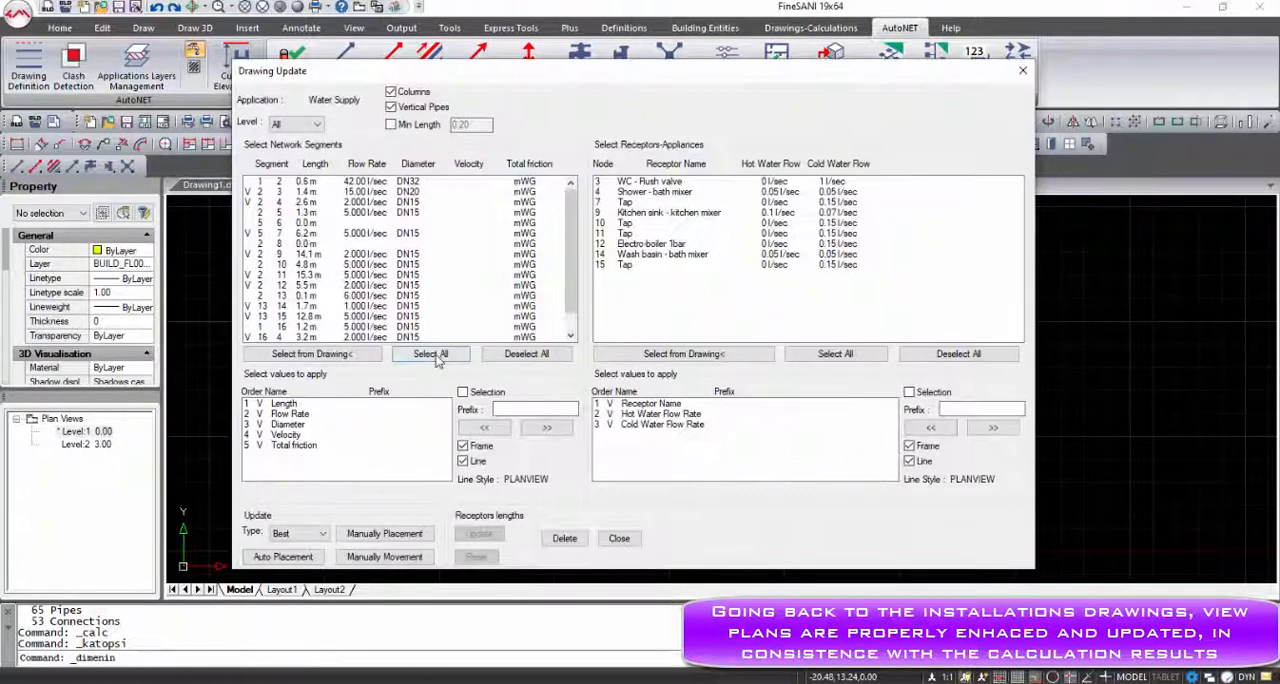
pyautogui.click(434, 356)
pyautogui.click(821, 356)
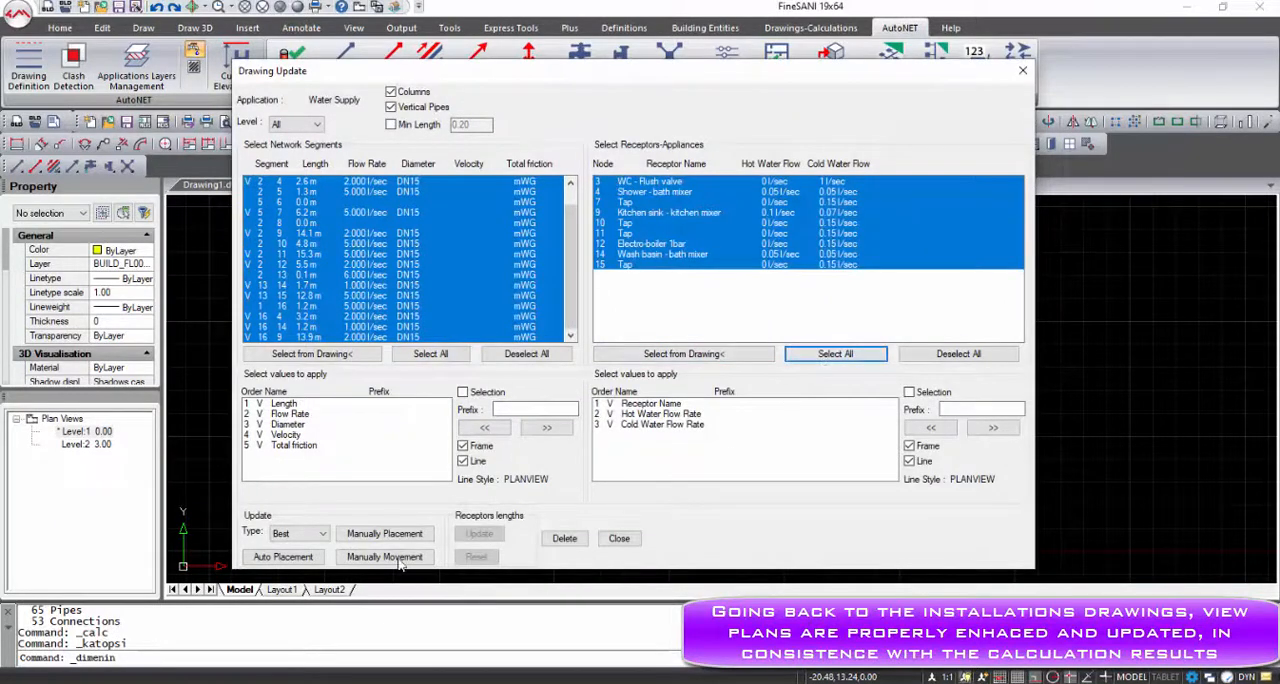
pyautogui.click(285, 557)
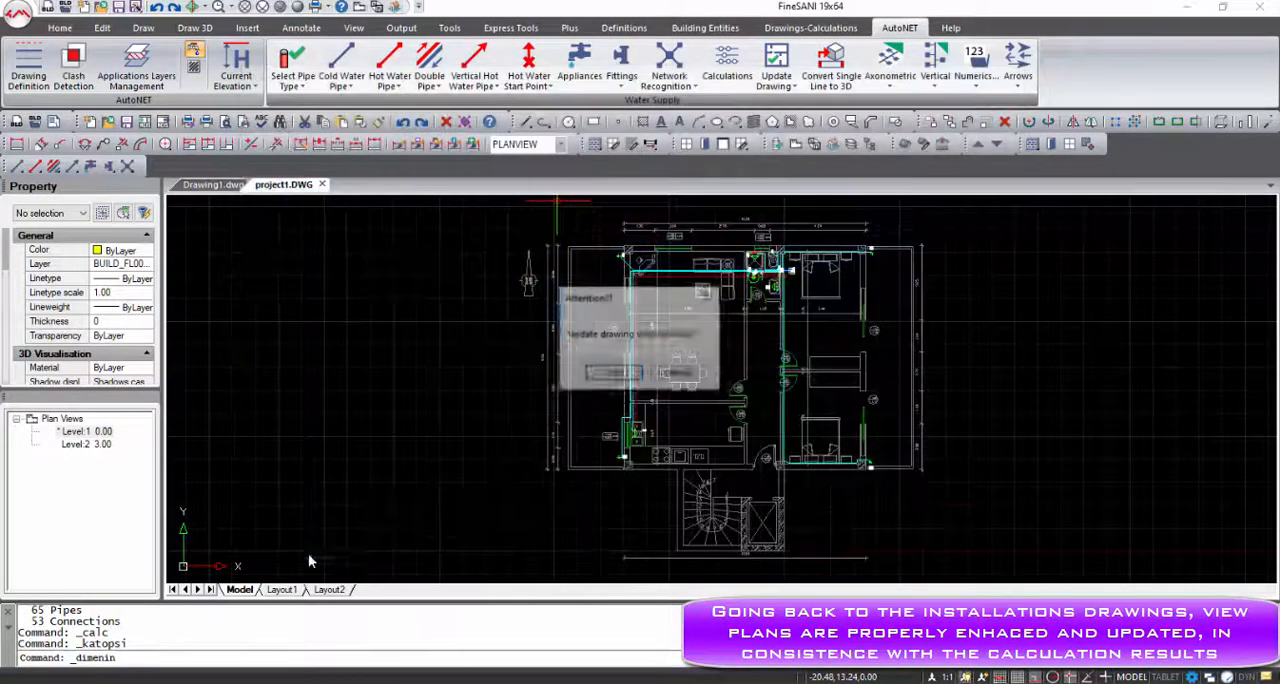
pyautogui.click(614, 375)
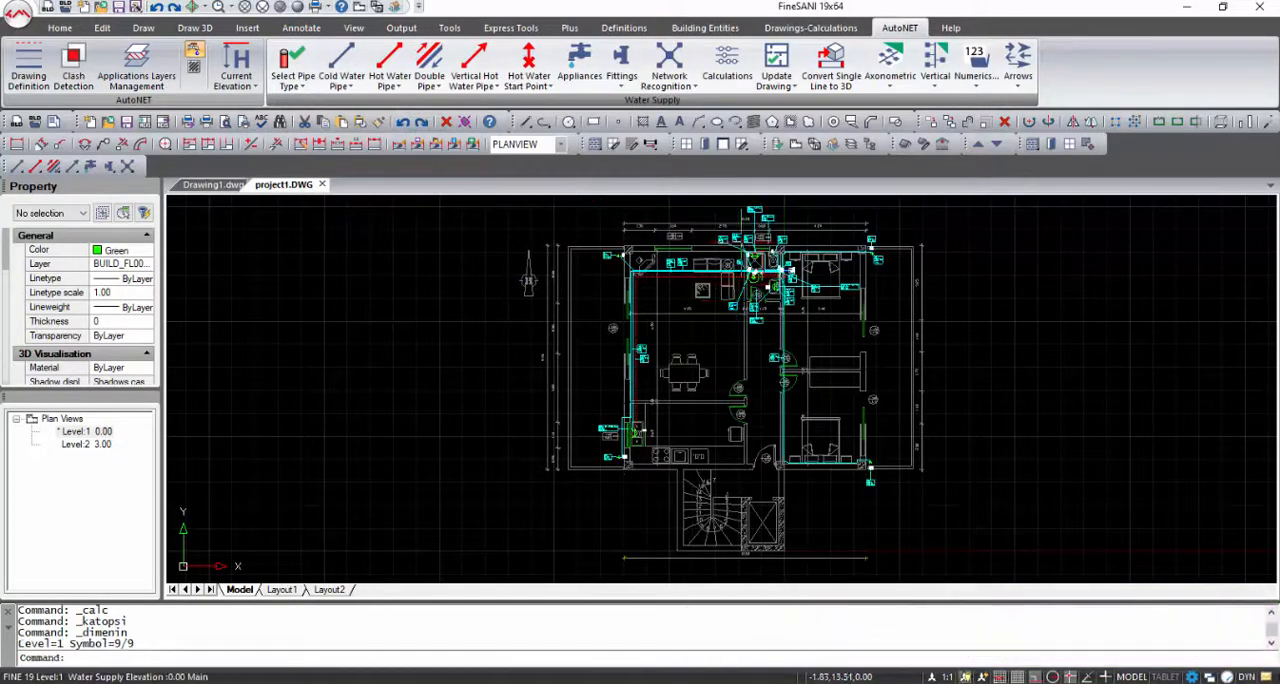
pyautogui.scroll(4, 766, 268)
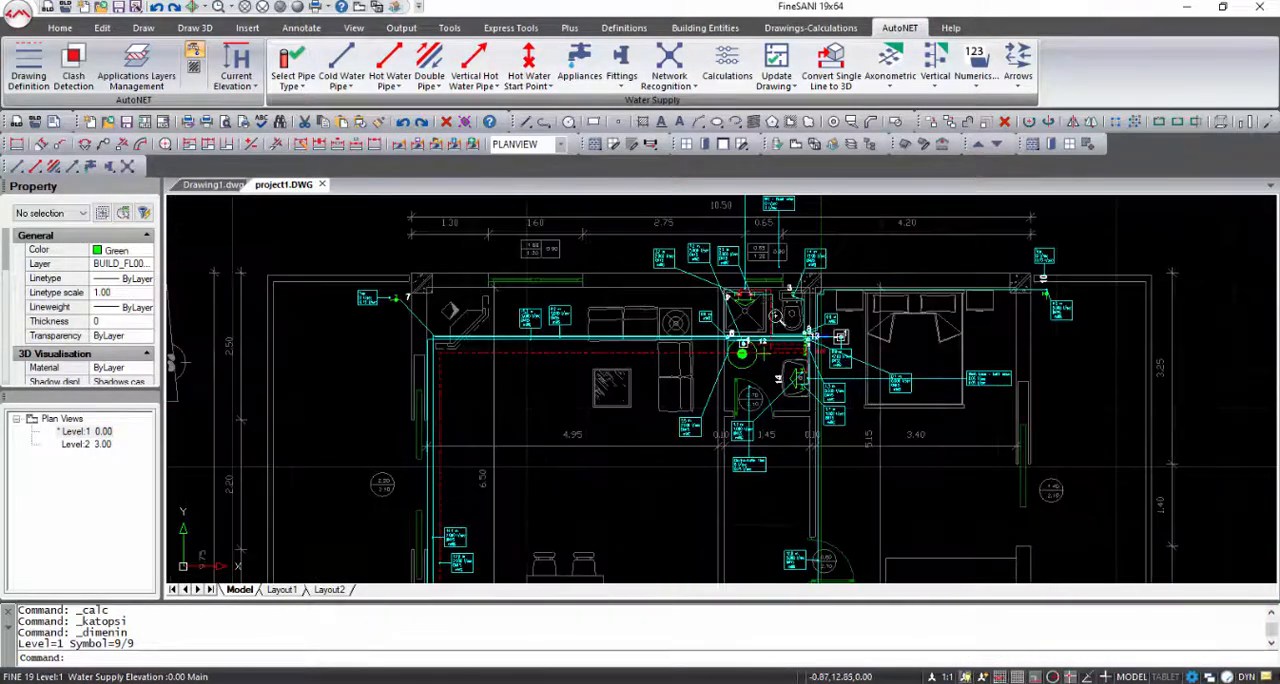
pyautogui.scroll(-4, 775, 316)
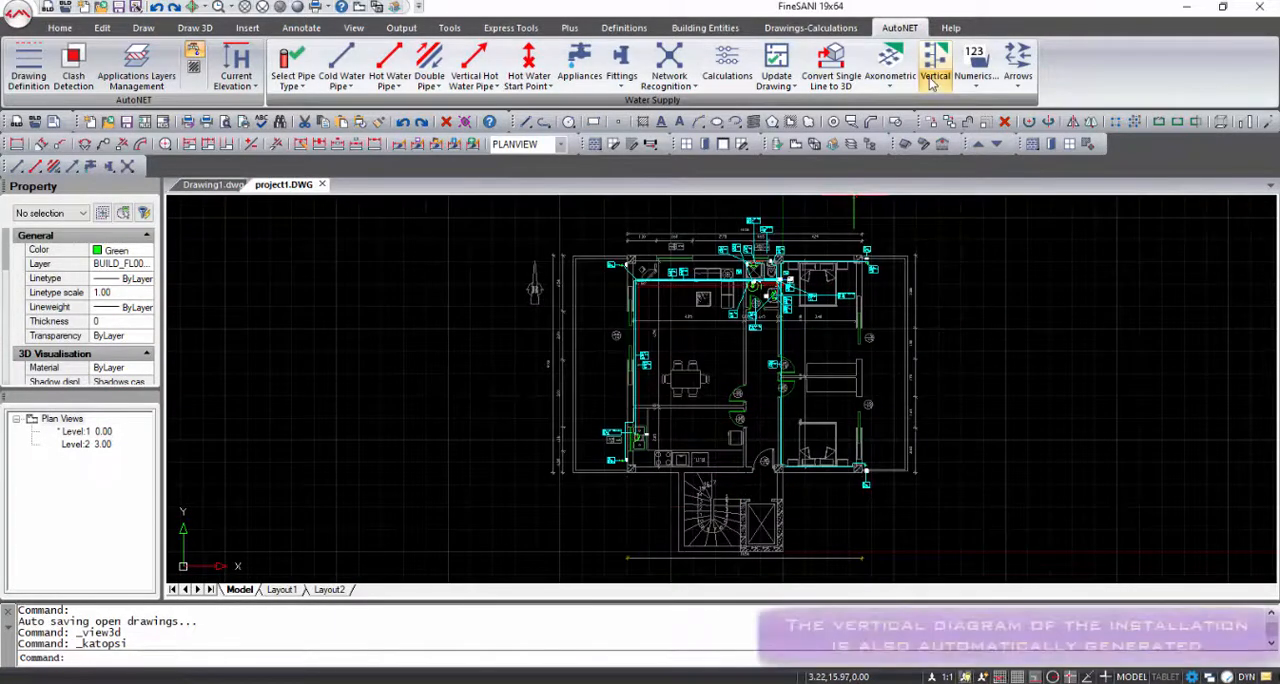
# Generate the installation's vertical diagram, inspect it with its symbols legend, and save it over the existing PROJECT1YV.DWG
pyautogui.click(930, 83)
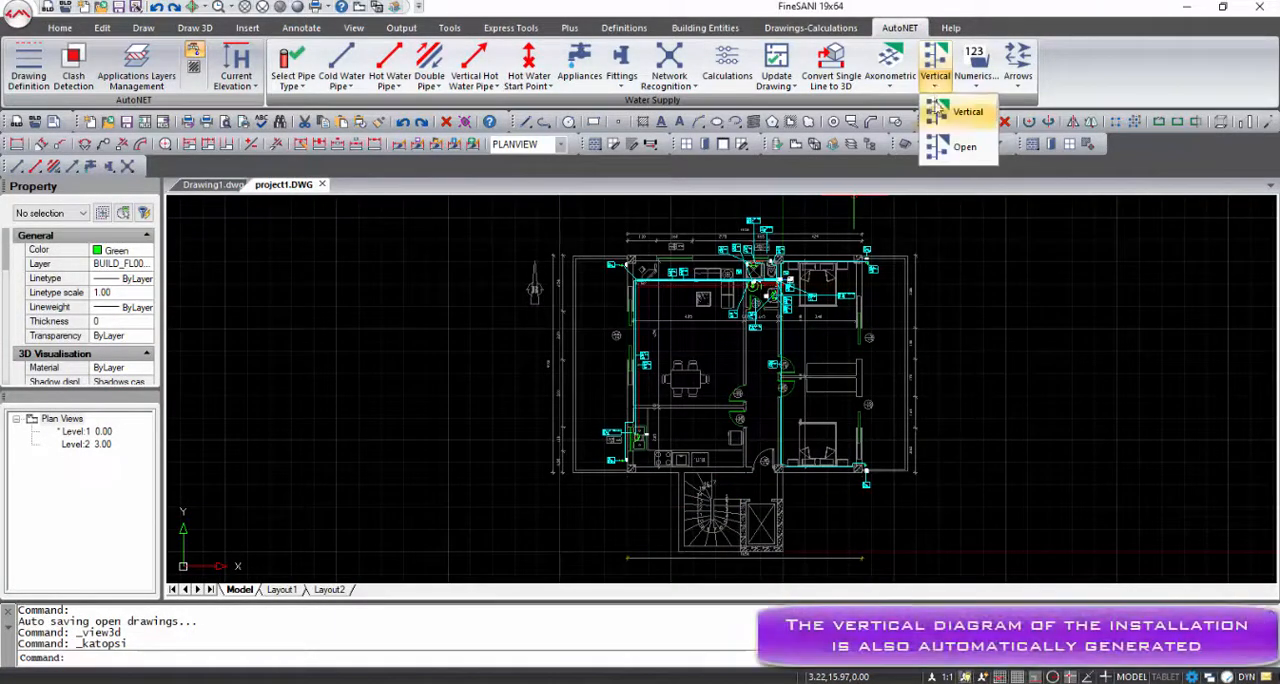
pyautogui.click(940, 110)
pyautogui.click(688, 383)
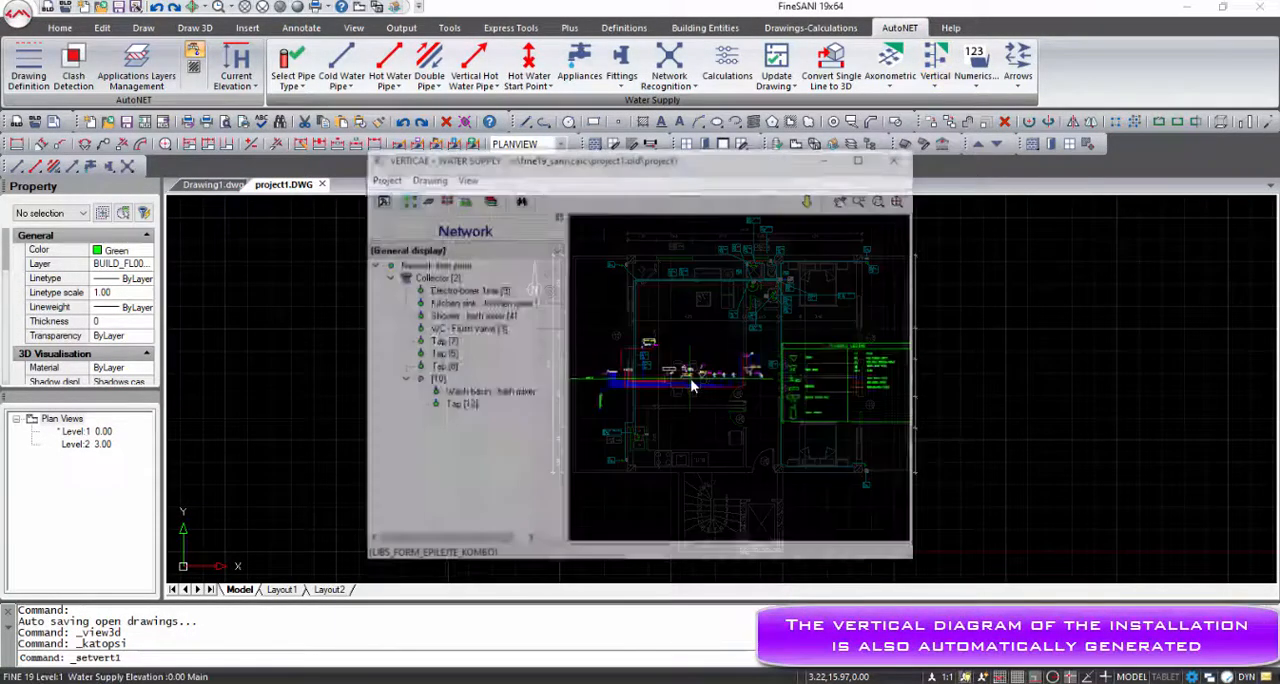
pyautogui.scroll(5, 768, 403)
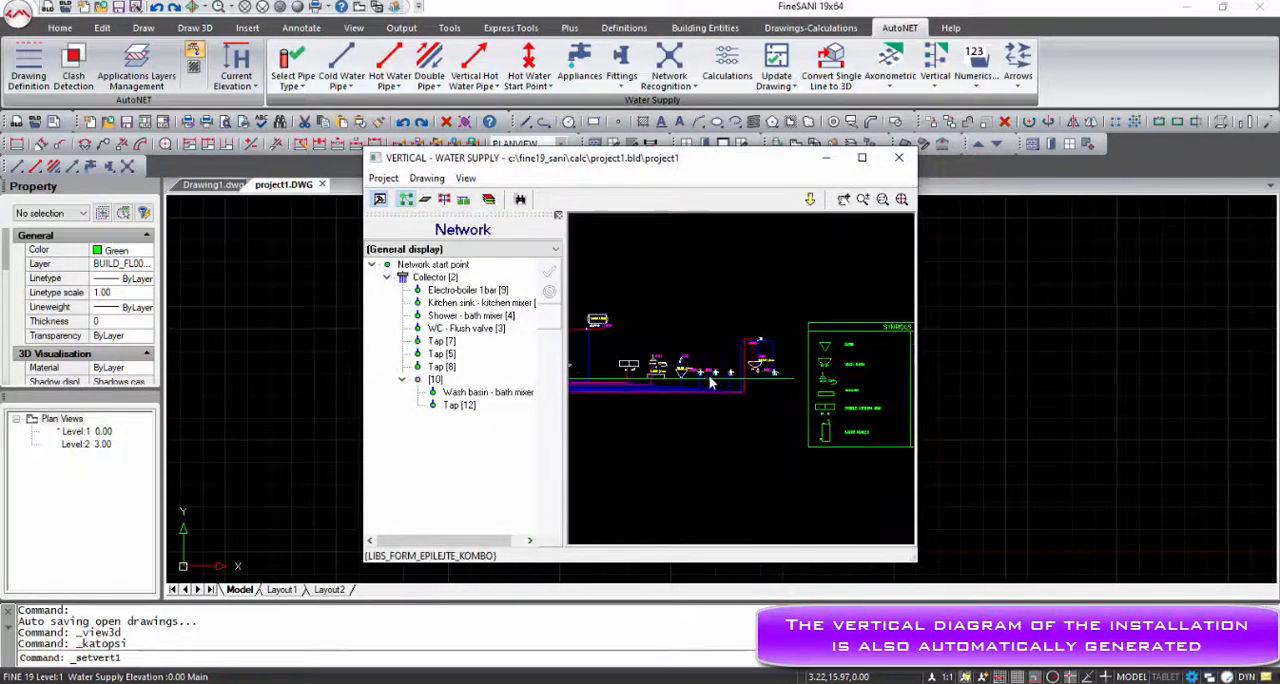
pyautogui.scroll(4, 768, 403)
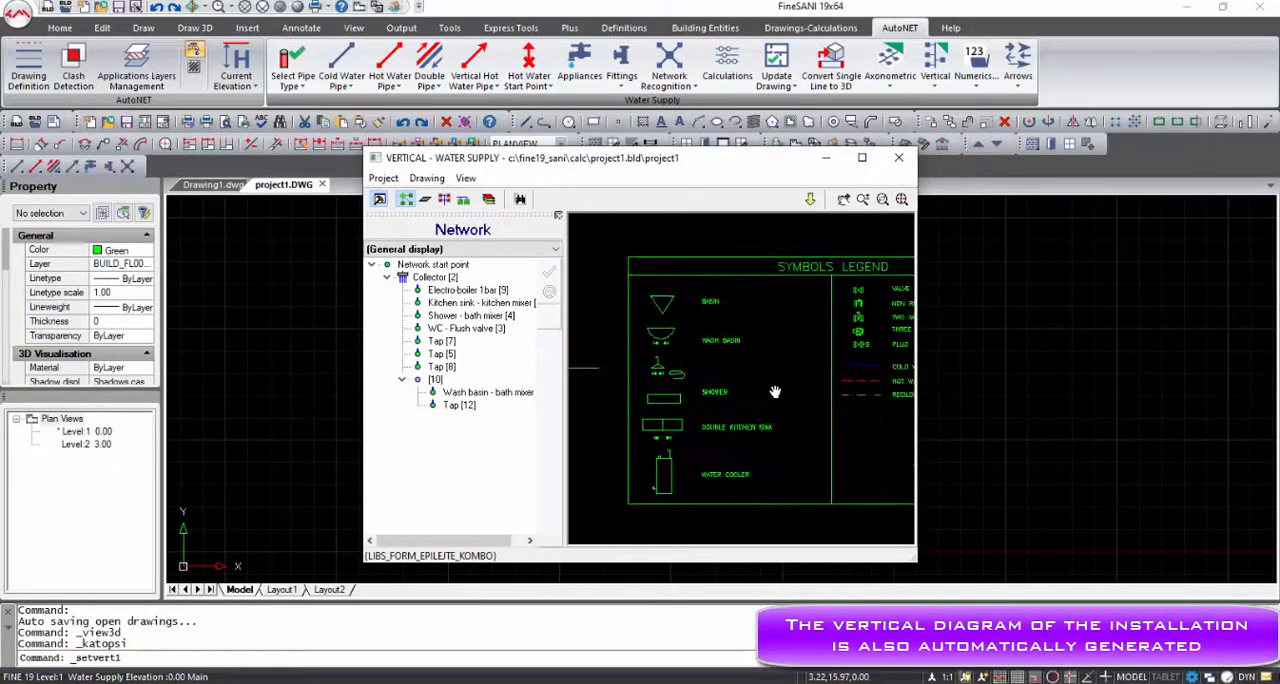
pyautogui.click(898, 157)
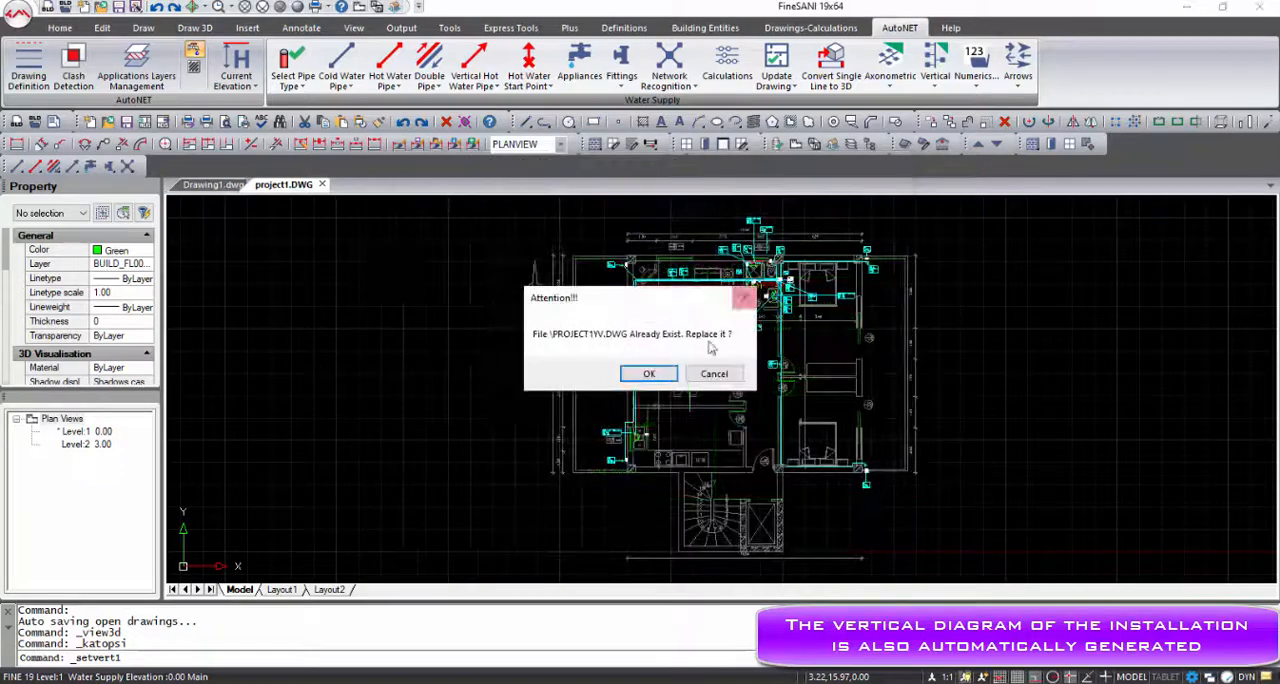
pyautogui.click(649, 375)
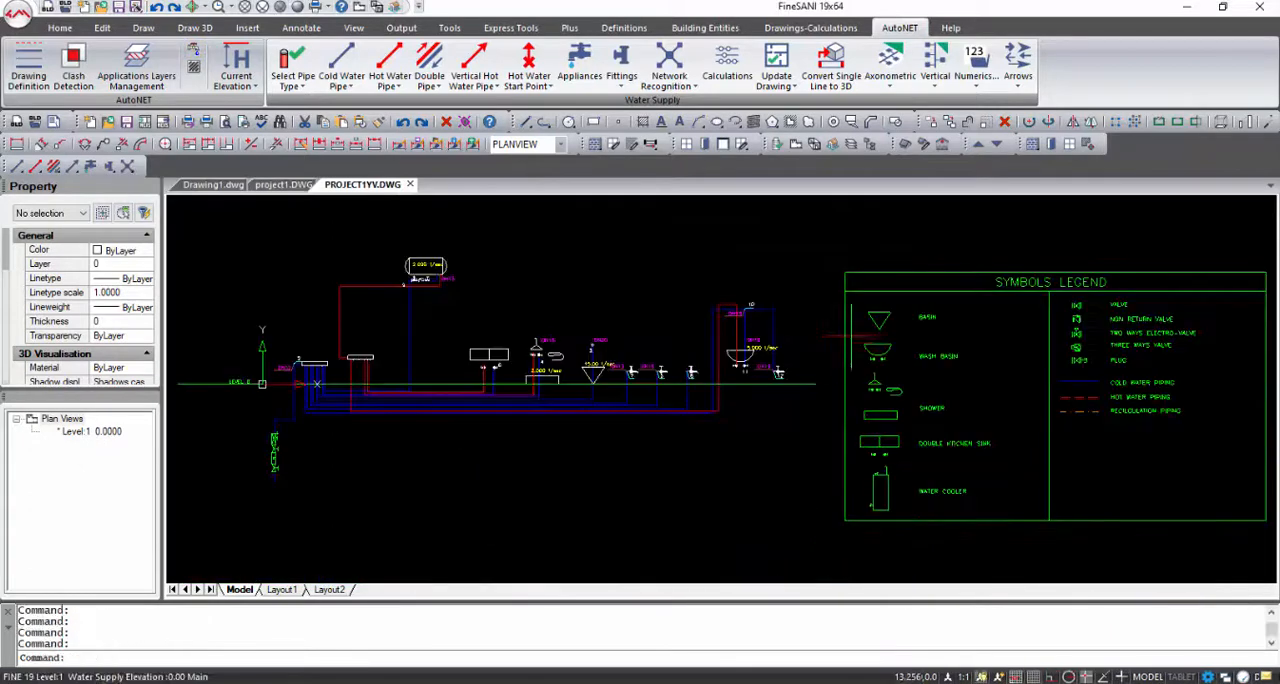
# Look over the vertical diagram, then close PROJECT1YV.DWG to return to the project1.DWG plan
pyautogui.moveTo(925, 351)
pyautogui.mouseDown(button='middle')
pyautogui.moveTo(786, 344)
pyautogui.moveTo(1027, 345)
pyautogui.mouseUp(button='middle')
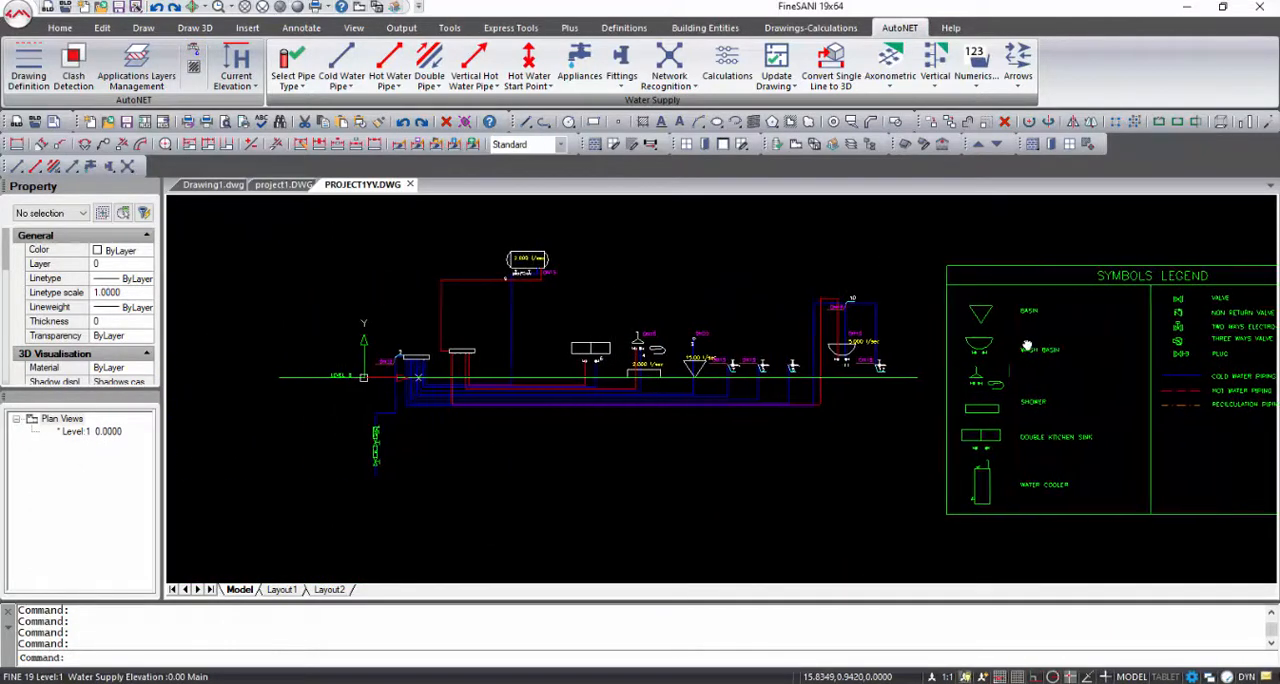
pyautogui.moveTo(717, 404); pyautogui.dragTo(615, 410, button='middle')
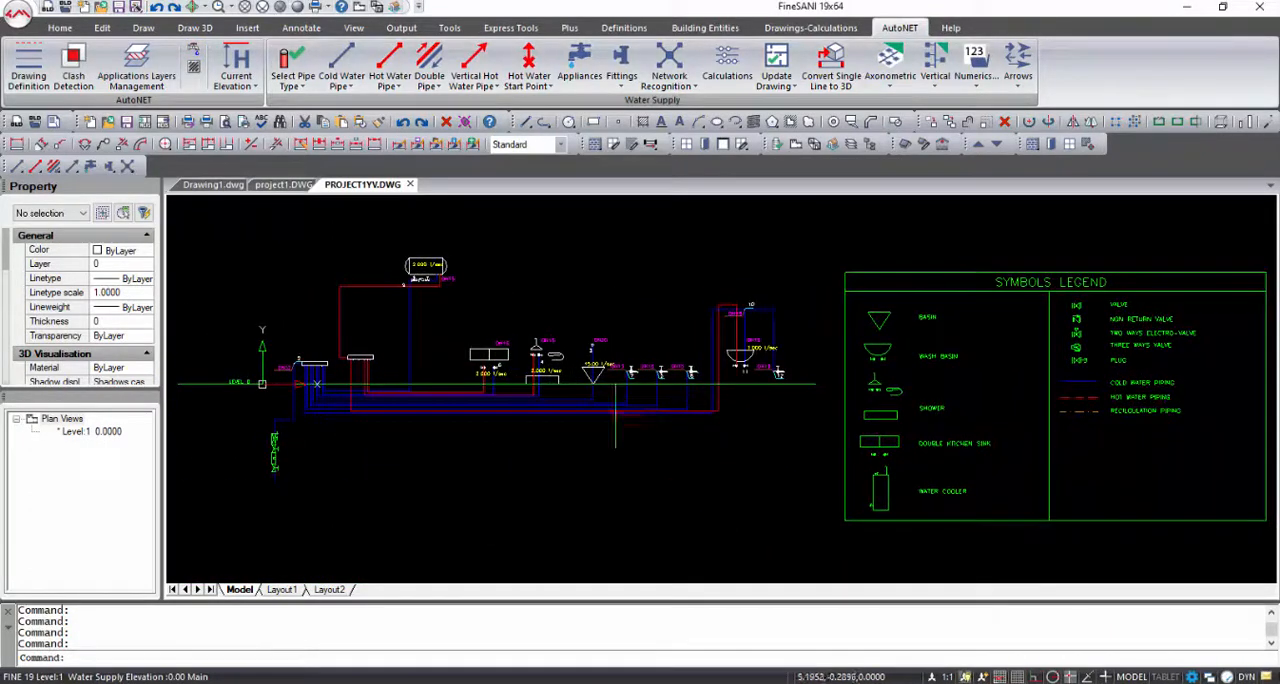
pyautogui.click(411, 185)
pyautogui.click(590, 381)
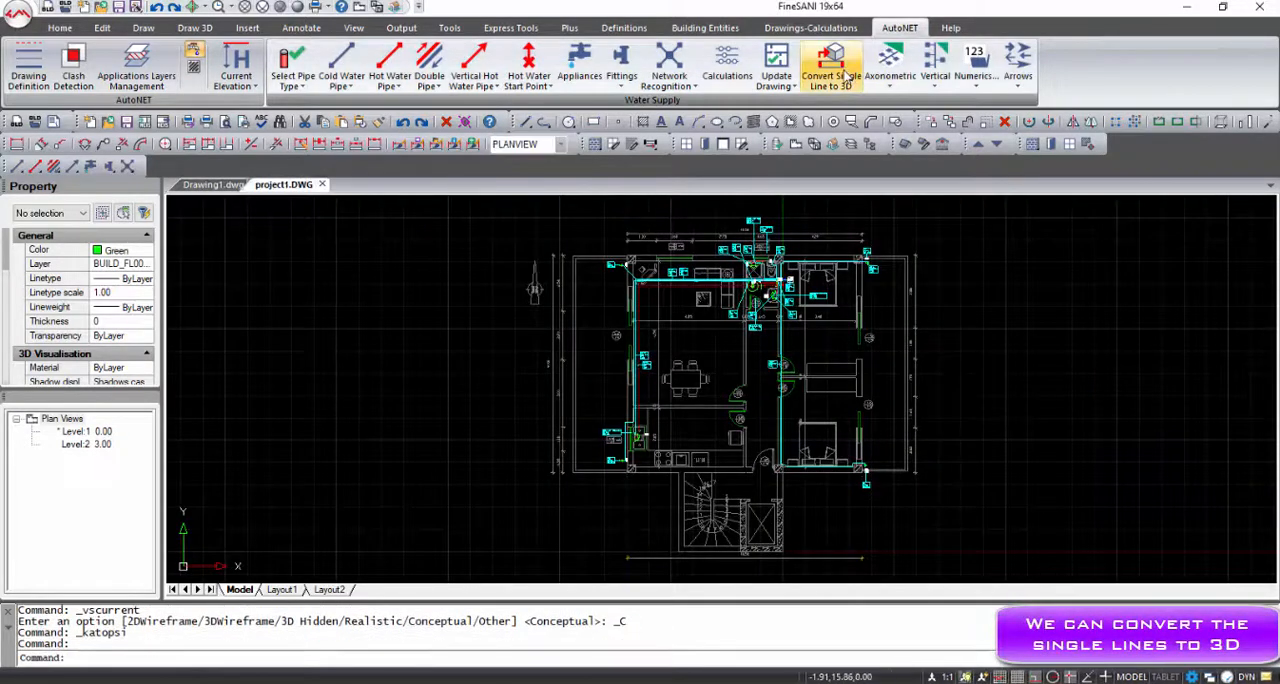
# Convert the single-line water supply network to 3D and show it in a 3D view with the Realistic visual style
pyautogui.click(846, 76)
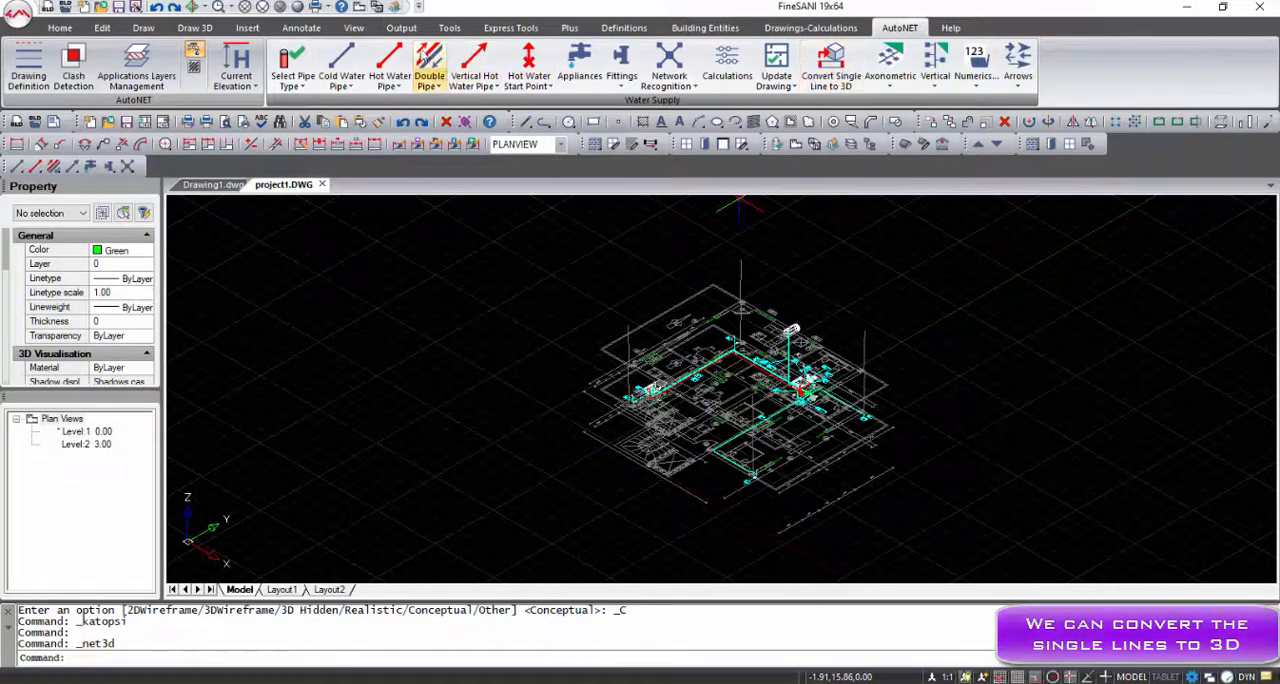
pyautogui.click(329, 7)
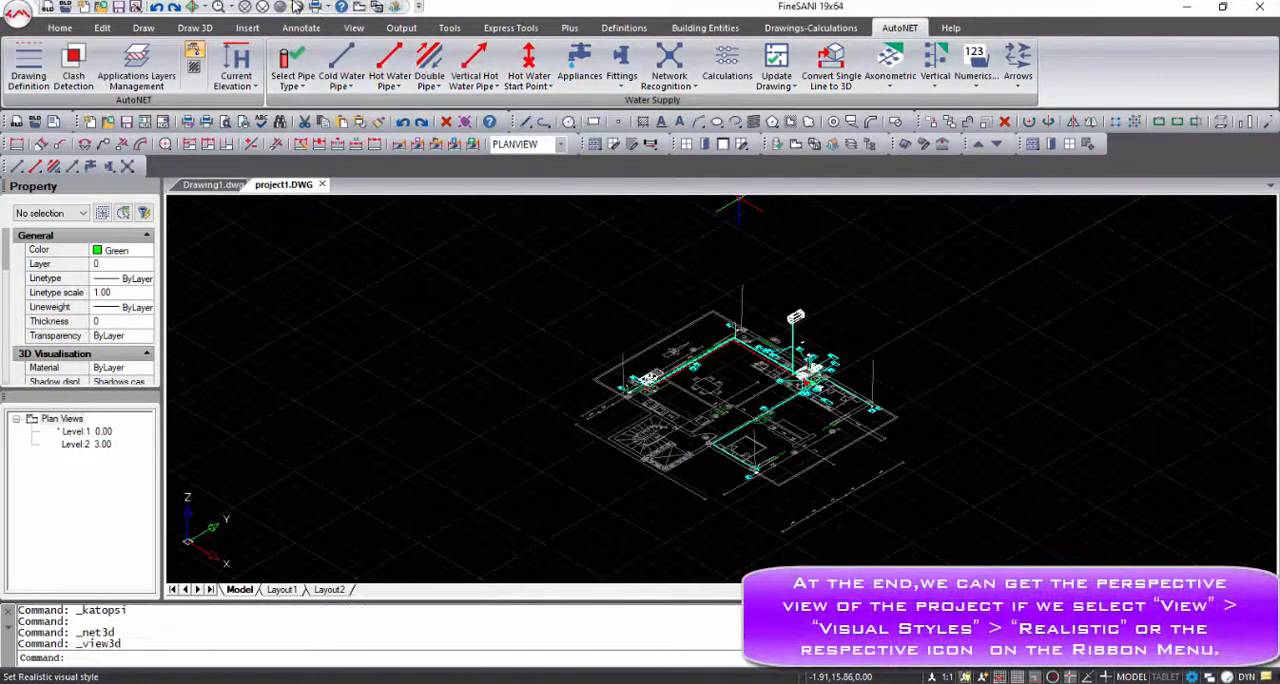
pyautogui.click(300, 8)
# Examine the realistic 3D water supply model up close, including the collectors, pipe runs, tap, sanitary fixtures and water heater
pyautogui.scroll(5, 810, 385)
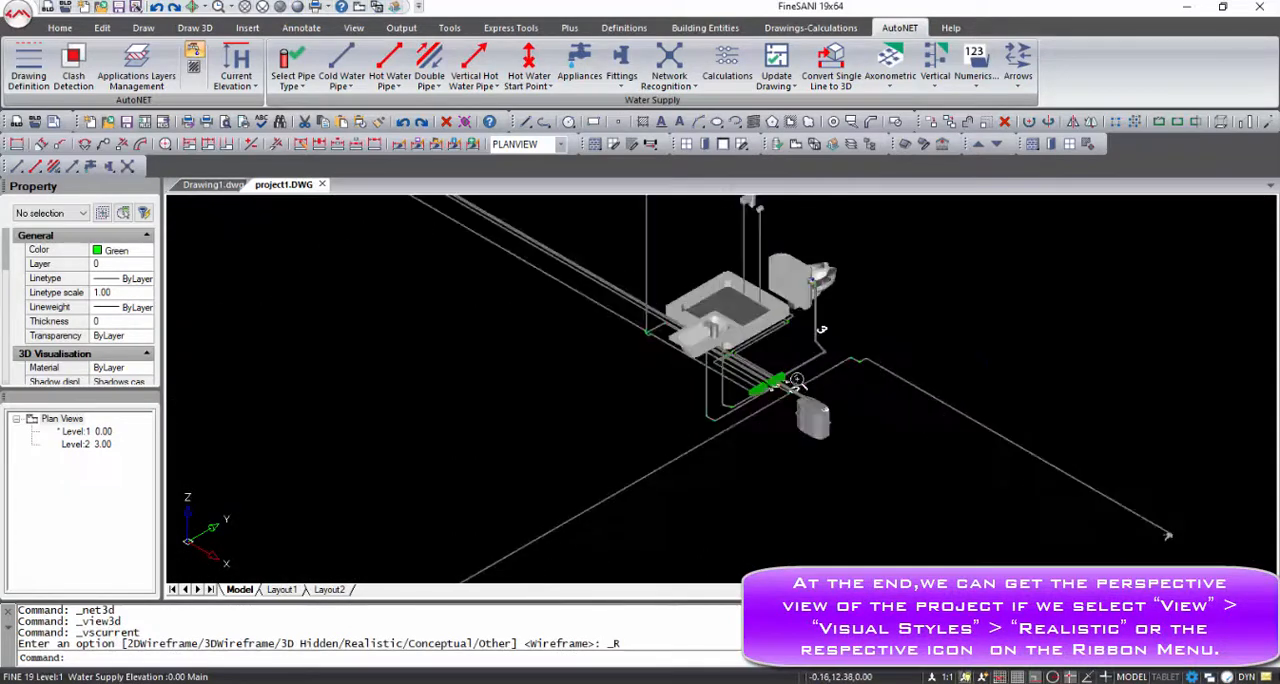
pyautogui.scroll(5, 770, 402)
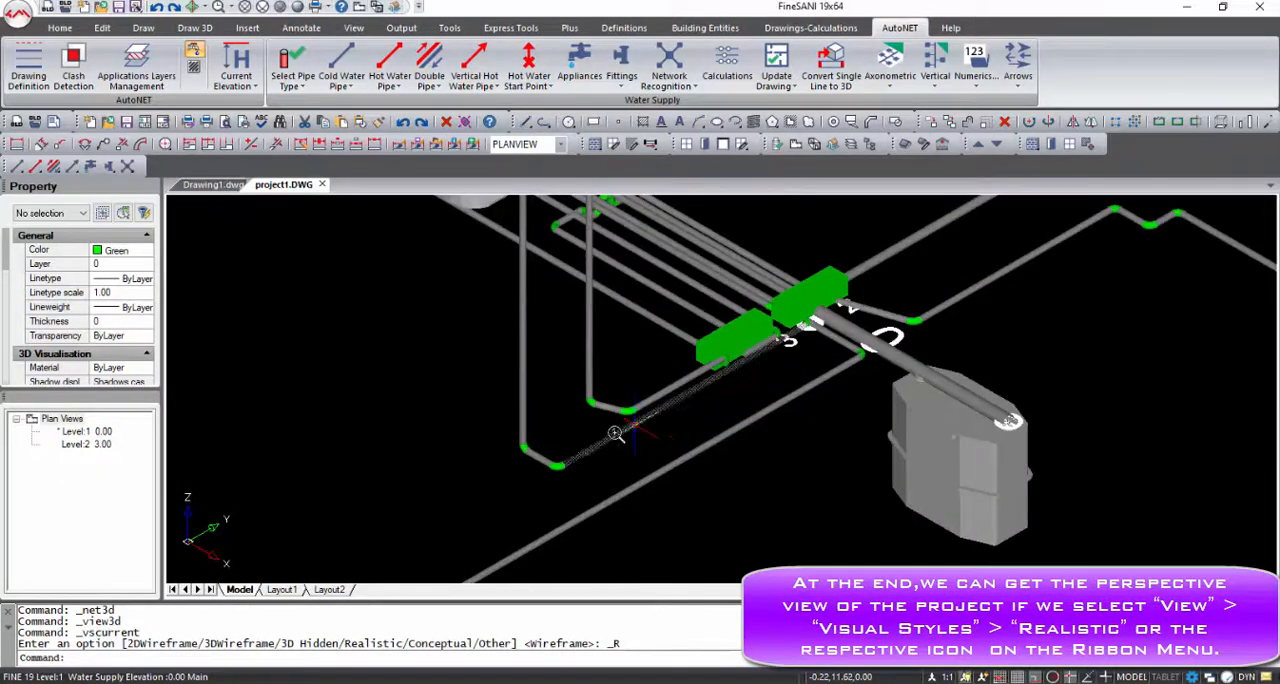
pyautogui.scroll(-5, 615, 433)
pyautogui.scroll(-4, 528, 373)
pyautogui.moveTo(375, 254); pyautogui.dragTo(495, 277, button='middle')
pyautogui.scroll(6, 496, 277)
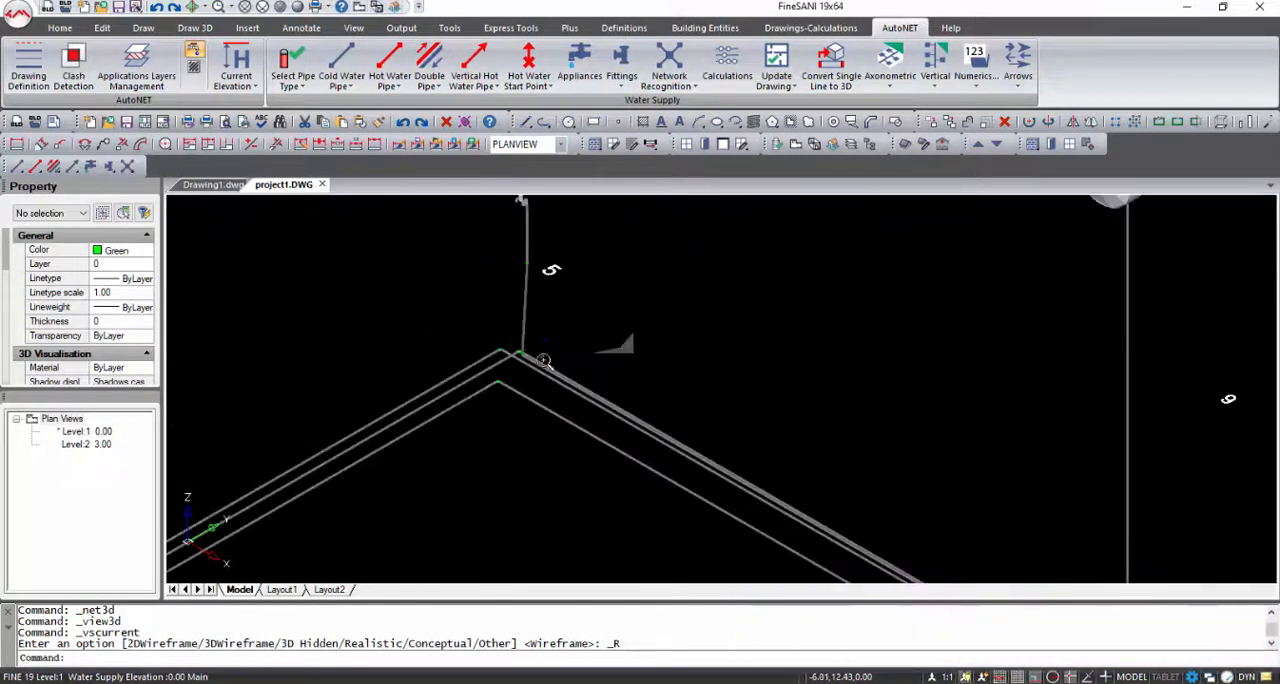
pyautogui.scroll(2, 520, 378)
pyautogui.scroll(-3, 477, 345)
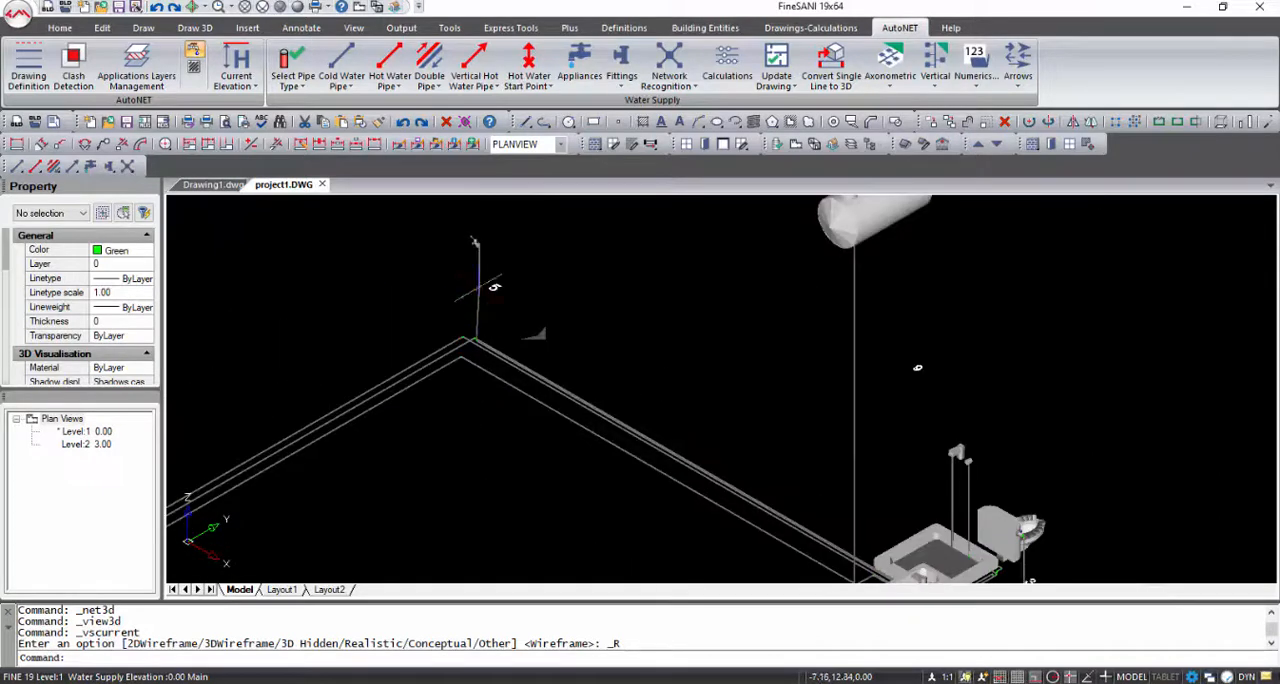
pyautogui.scroll(5, 494, 287)
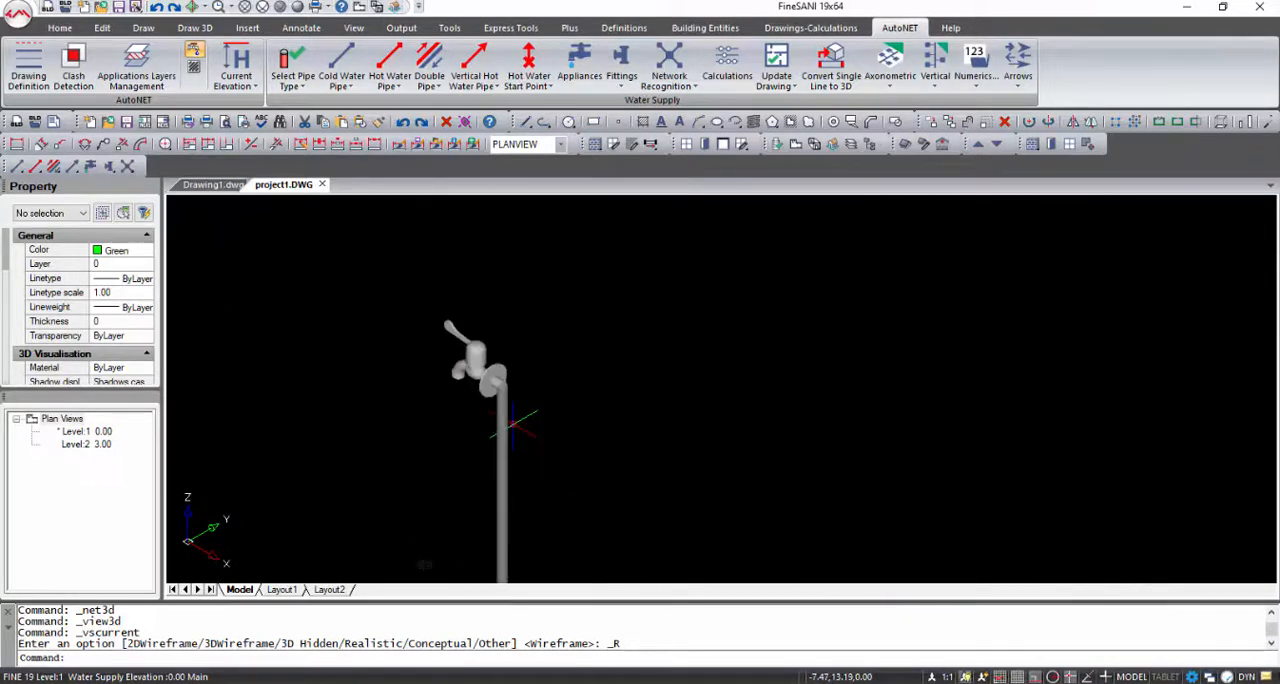
pyautogui.scroll(-8, 424, 565)
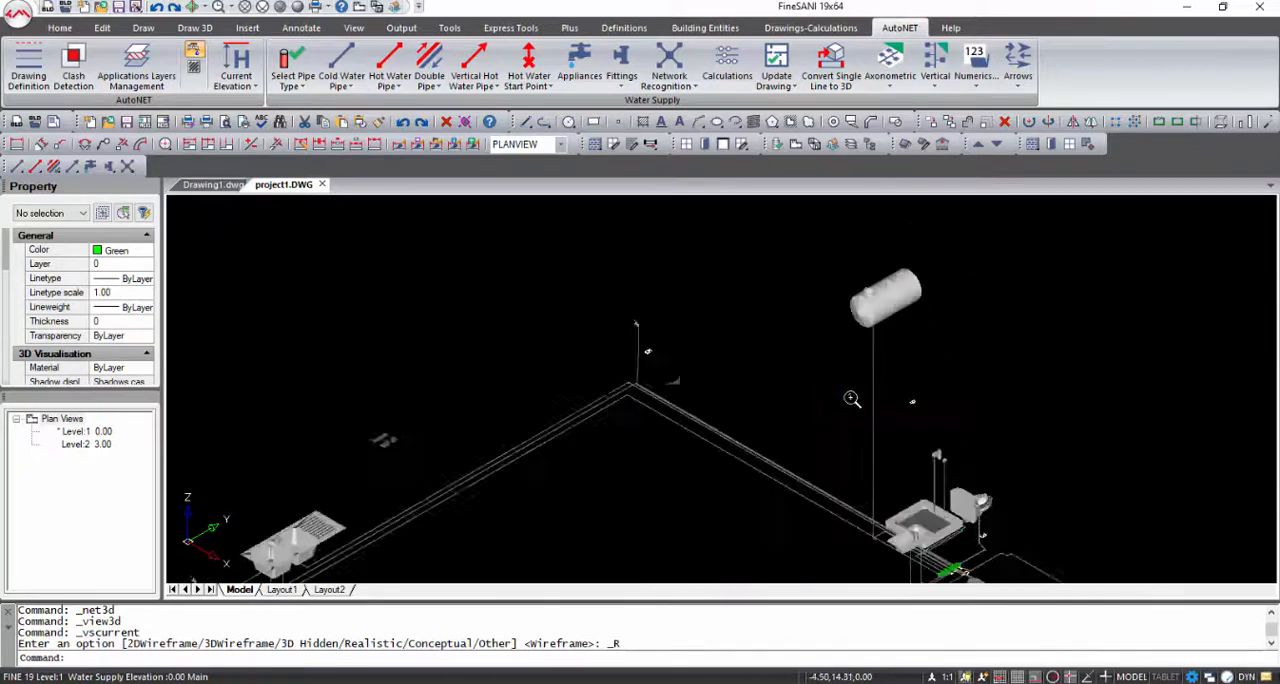
pyautogui.scroll(-2, 760, 440)
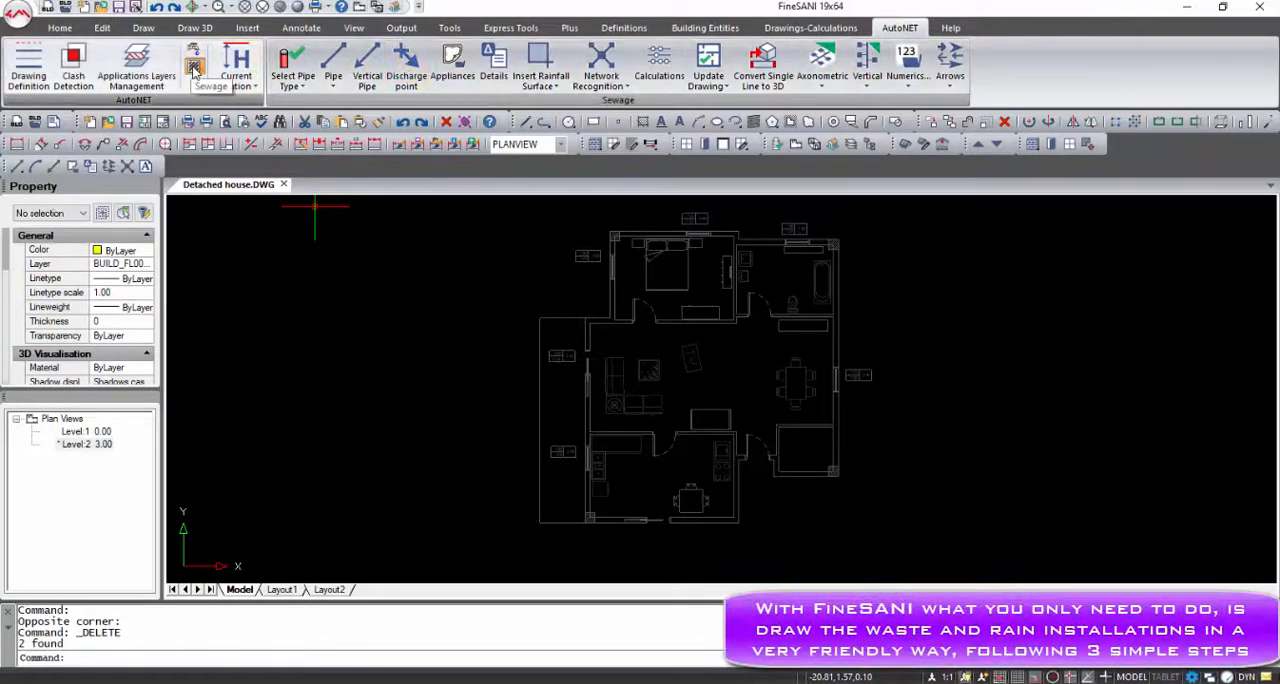
# Insert the "Bath - connection pipe > 2m" appliance as touch points only on the bathtub in the Detached house bathroom
pyautogui.click(454, 72)
pyautogui.click(614, 145)
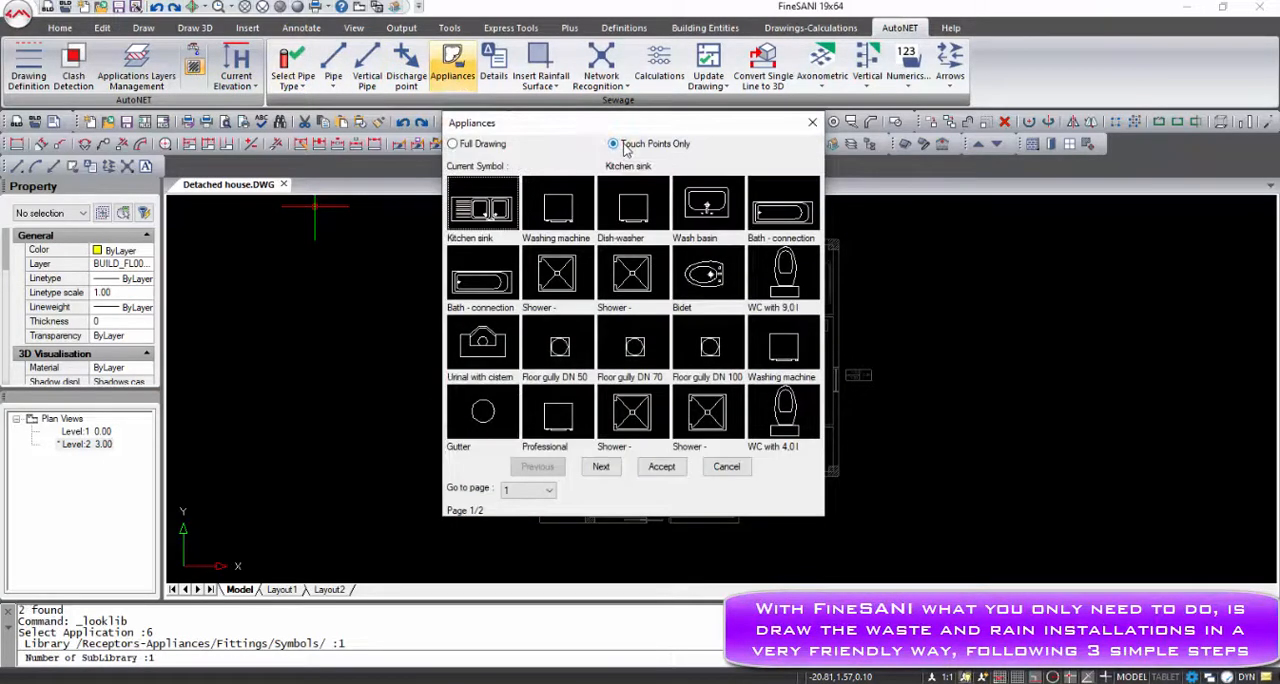
pyautogui.click(490, 275)
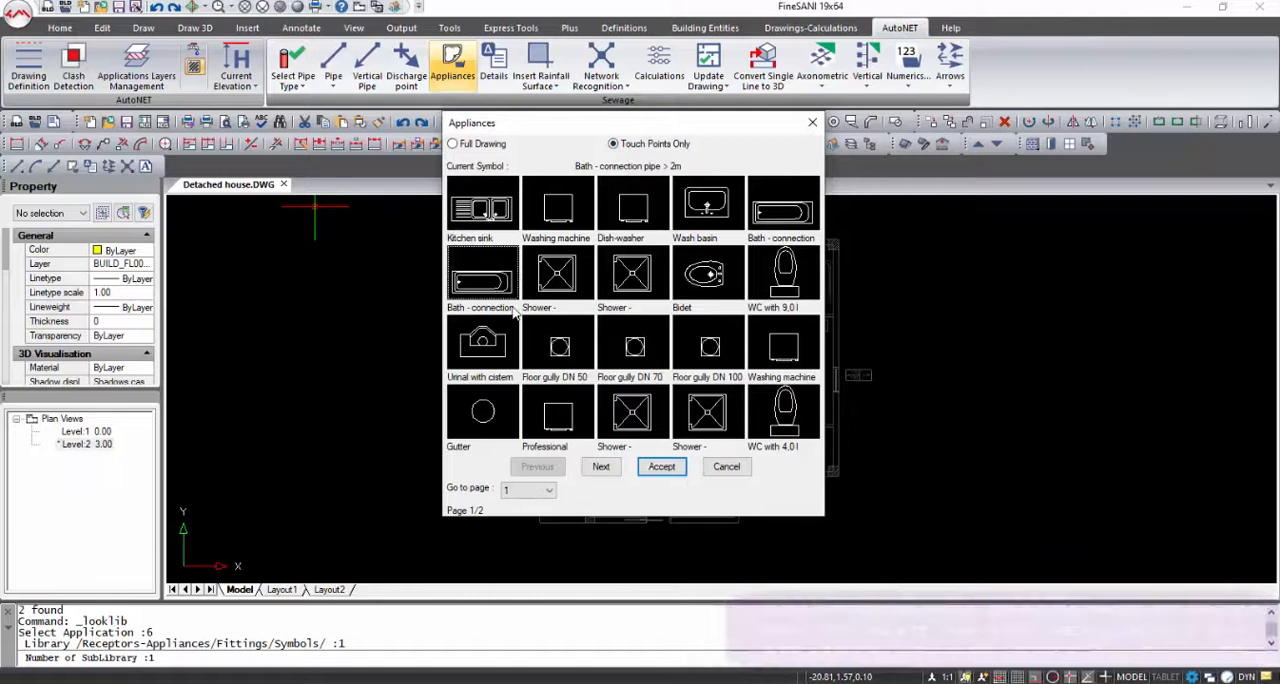
pyautogui.click(661, 466)
pyautogui.scroll(5, 822, 269)
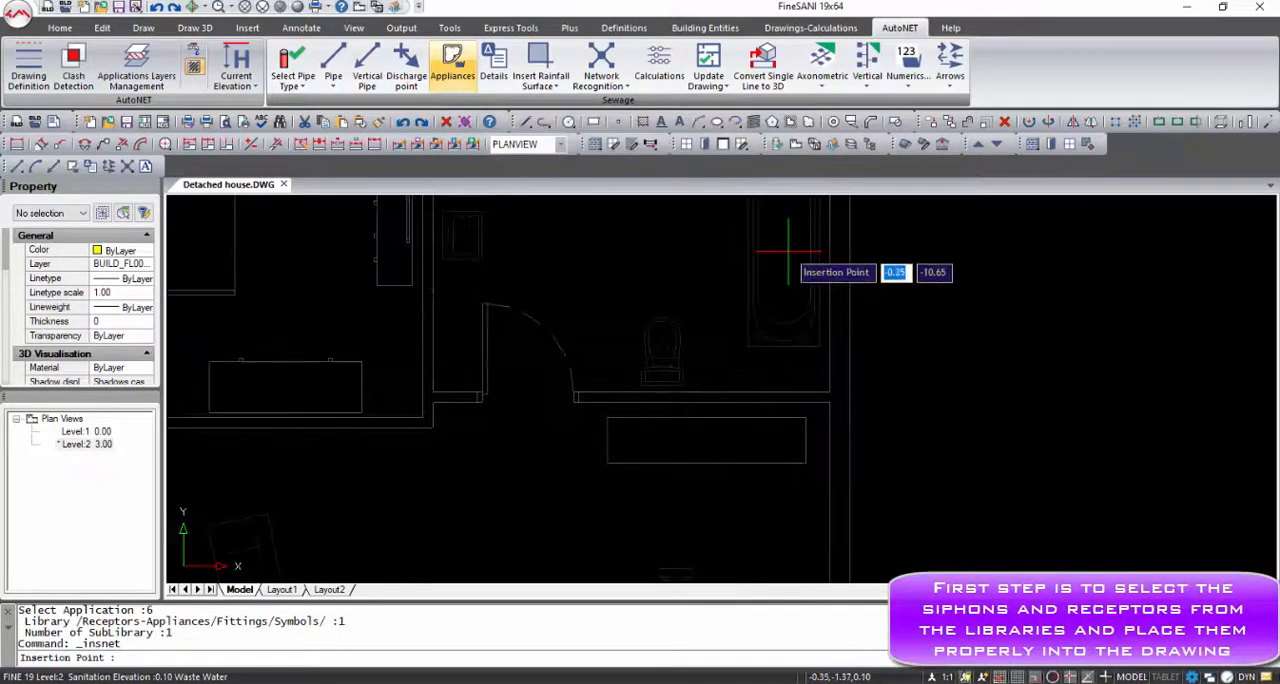
pyautogui.click(786, 260)
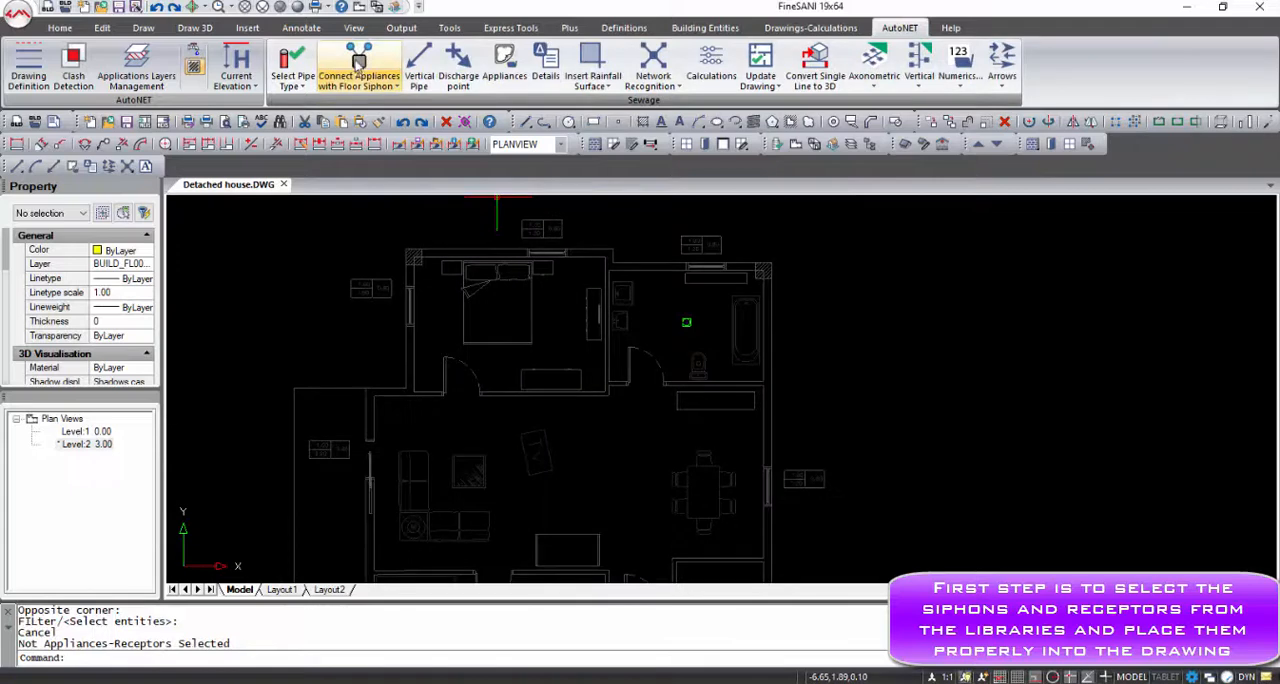
# Connect the bathtub and the two wash basins to the bathroom's floor siphon using Connect Appliances with Floor Siphon
pyautogui.click(358, 64)
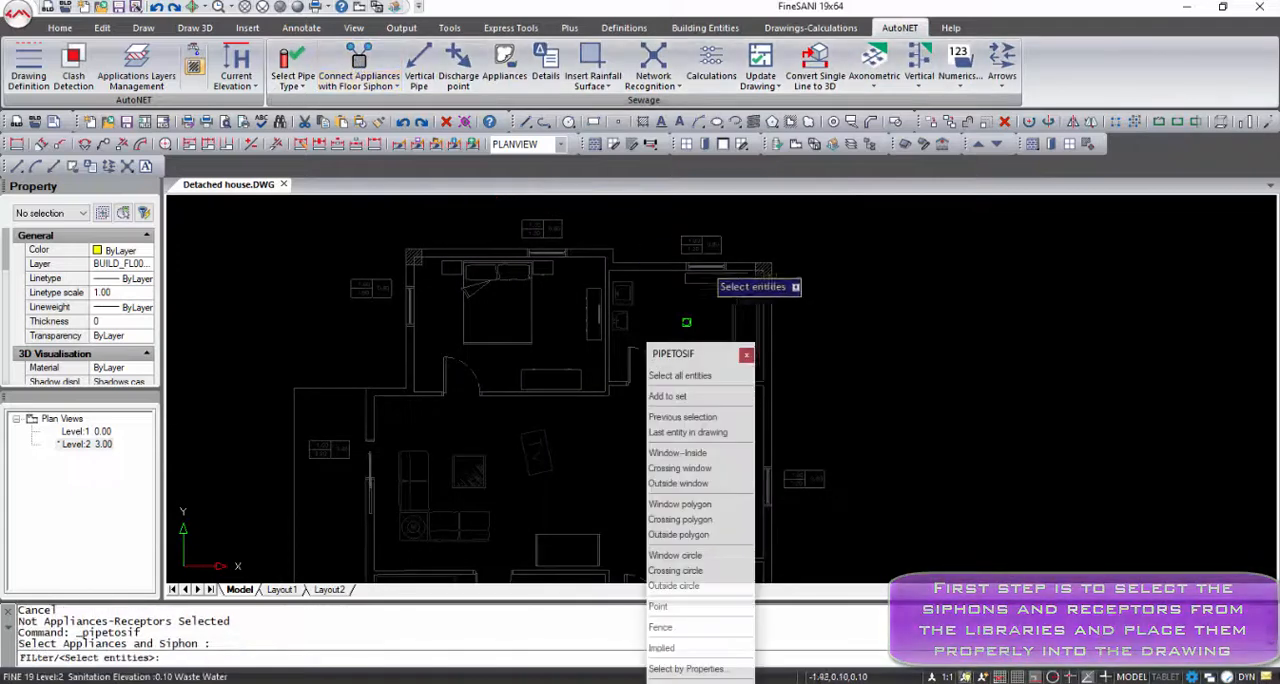
pyautogui.click(811, 300)
pyautogui.click(737, 347)
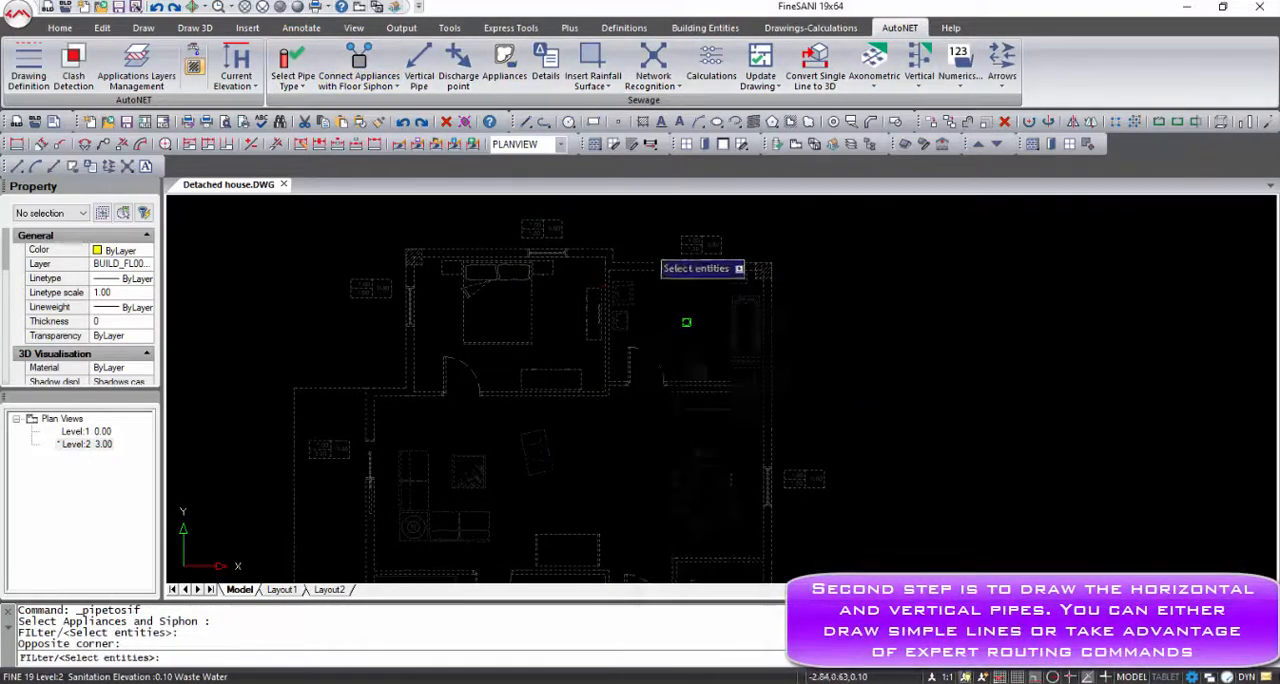
pyautogui.click(649, 246)
pyautogui.click(594, 341)
pyautogui.click(687, 322)
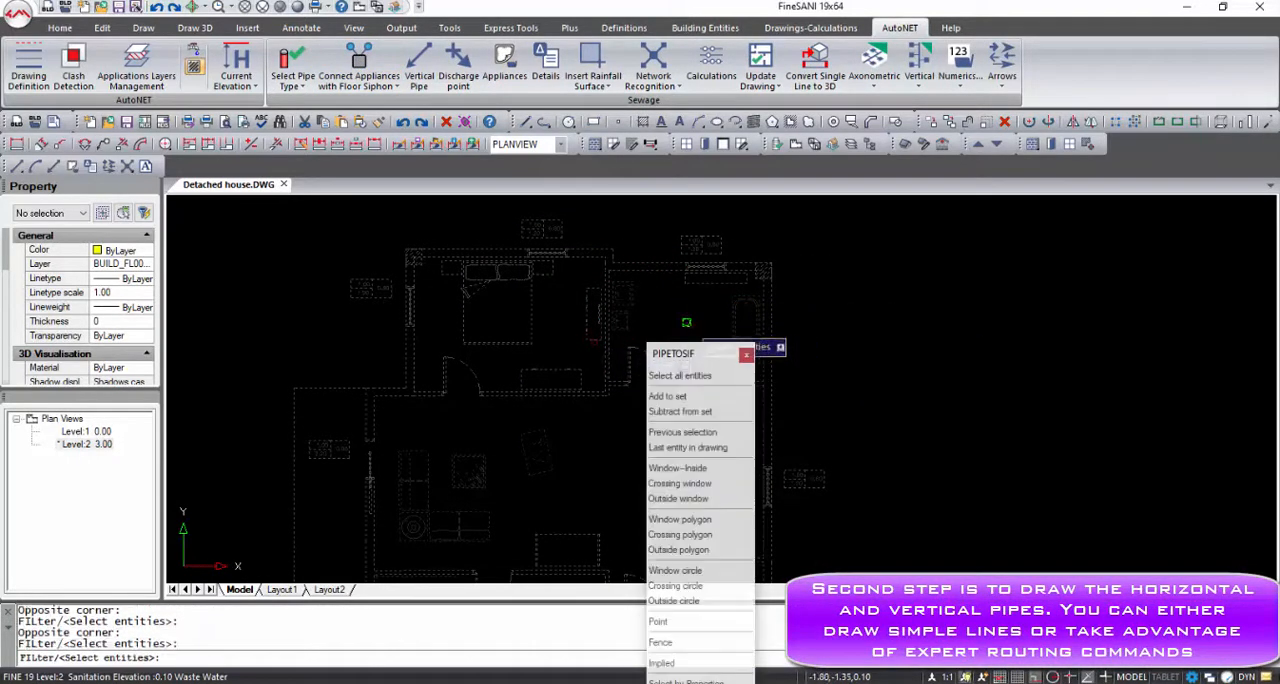
pyautogui.press('Return')
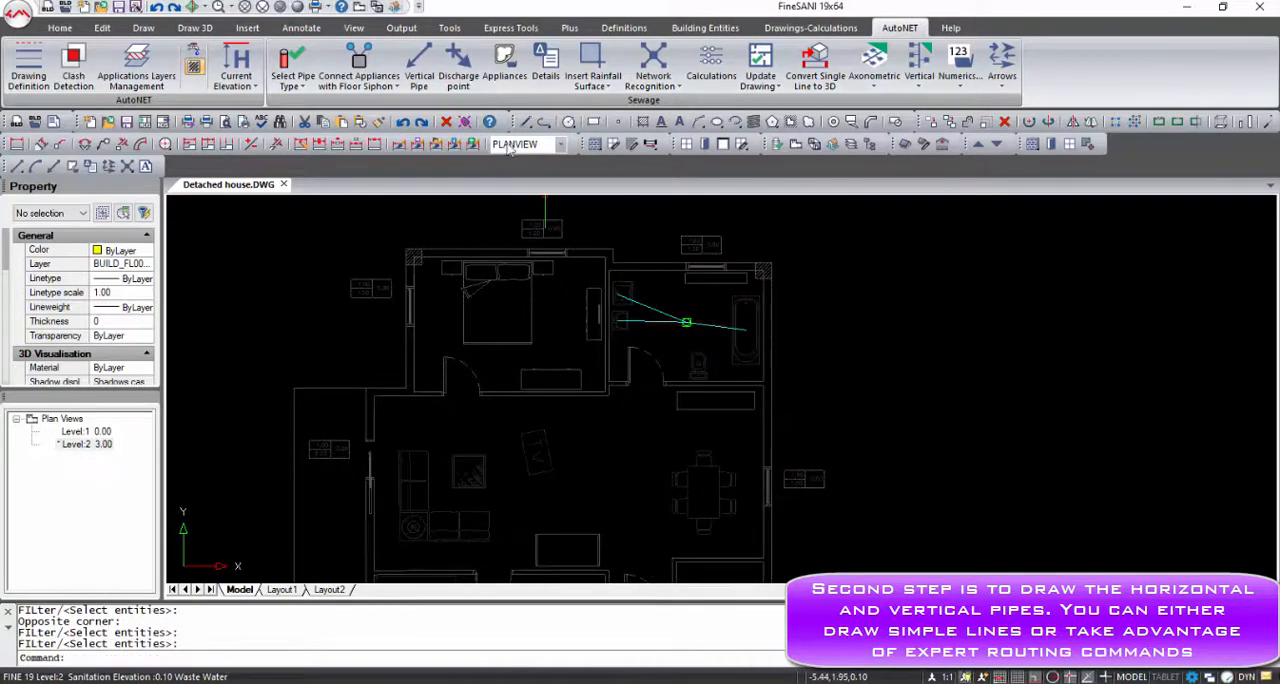
# Place a vertical pipe outside the bathroom's exterior wall beside the bathtub, running from height 0 to 3
pyautogui.click(800, 349)
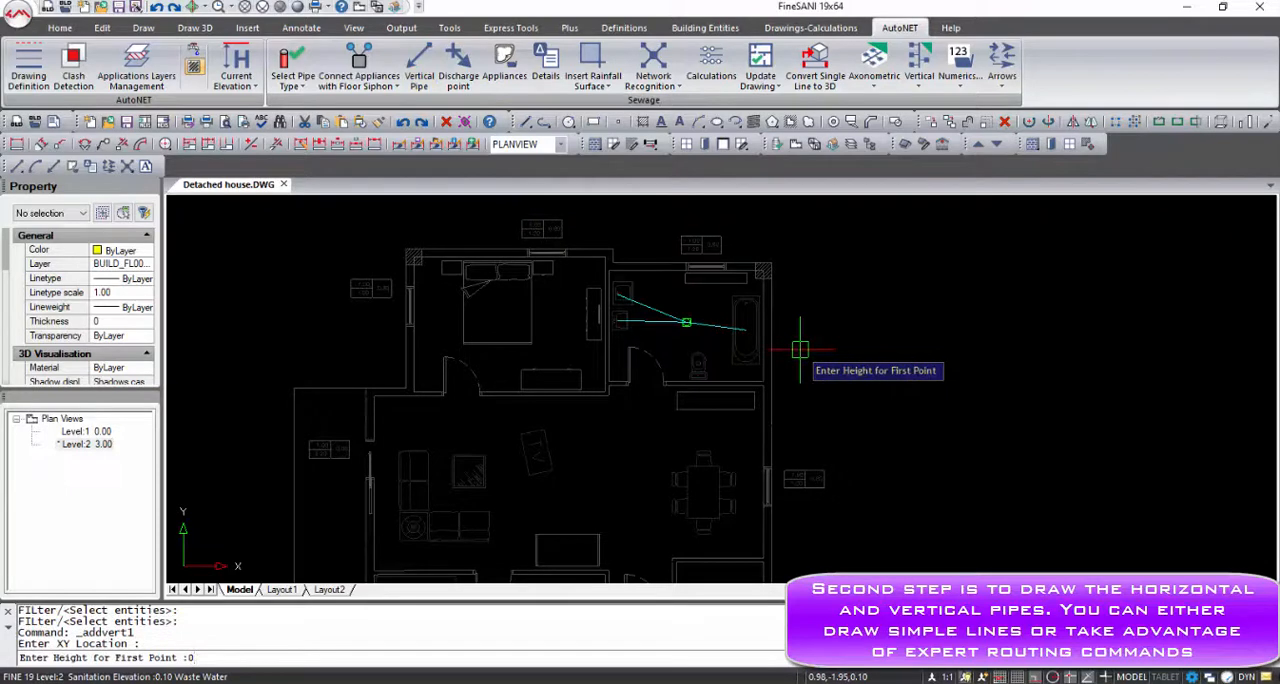
pyautogui.press('Return')
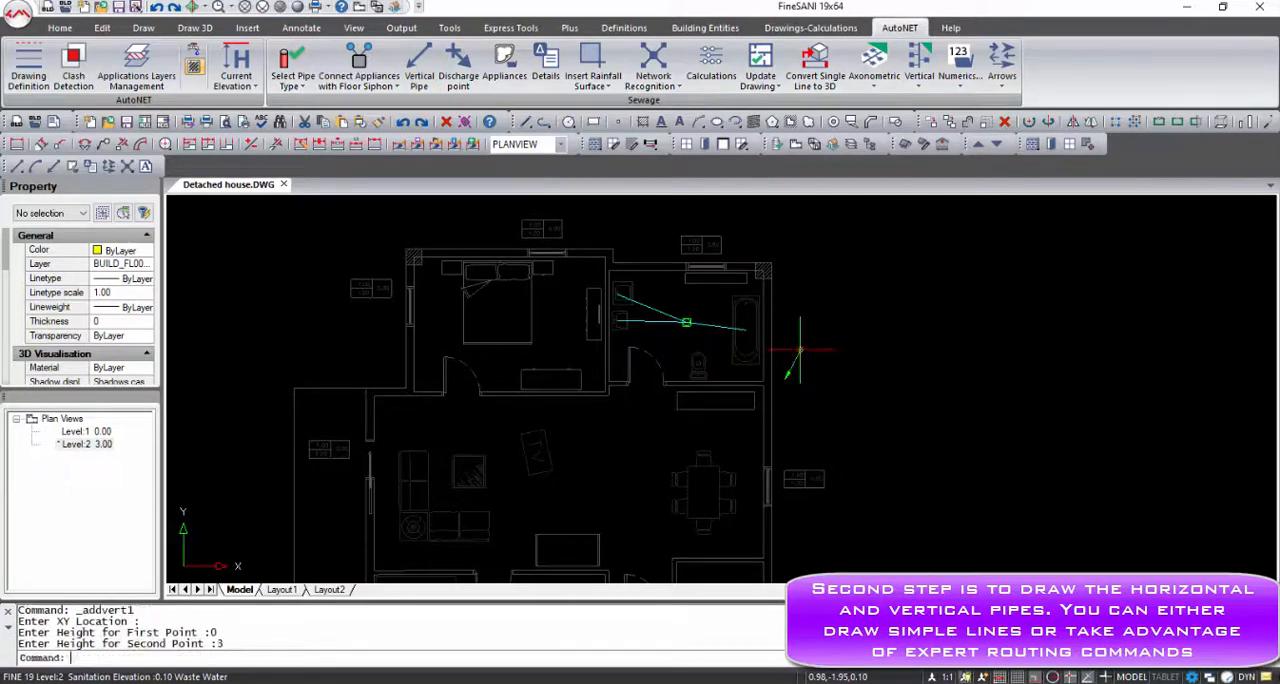
# Draw a pipe from the WC's connection node to the vertical pipe, using node snap at the start and perpendicular snap at the end
pyautogui.click(357, 86)
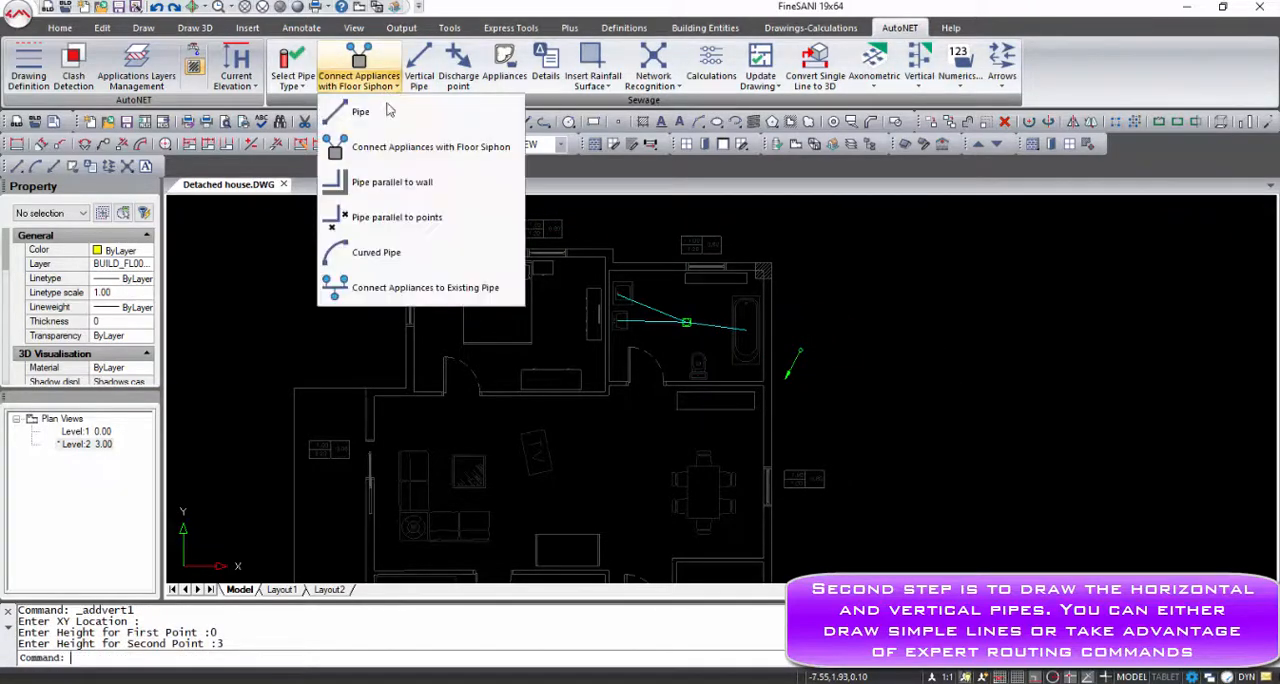
pyautogui.click(372, 109)
pyautogui.scroll(3, 682, 387)
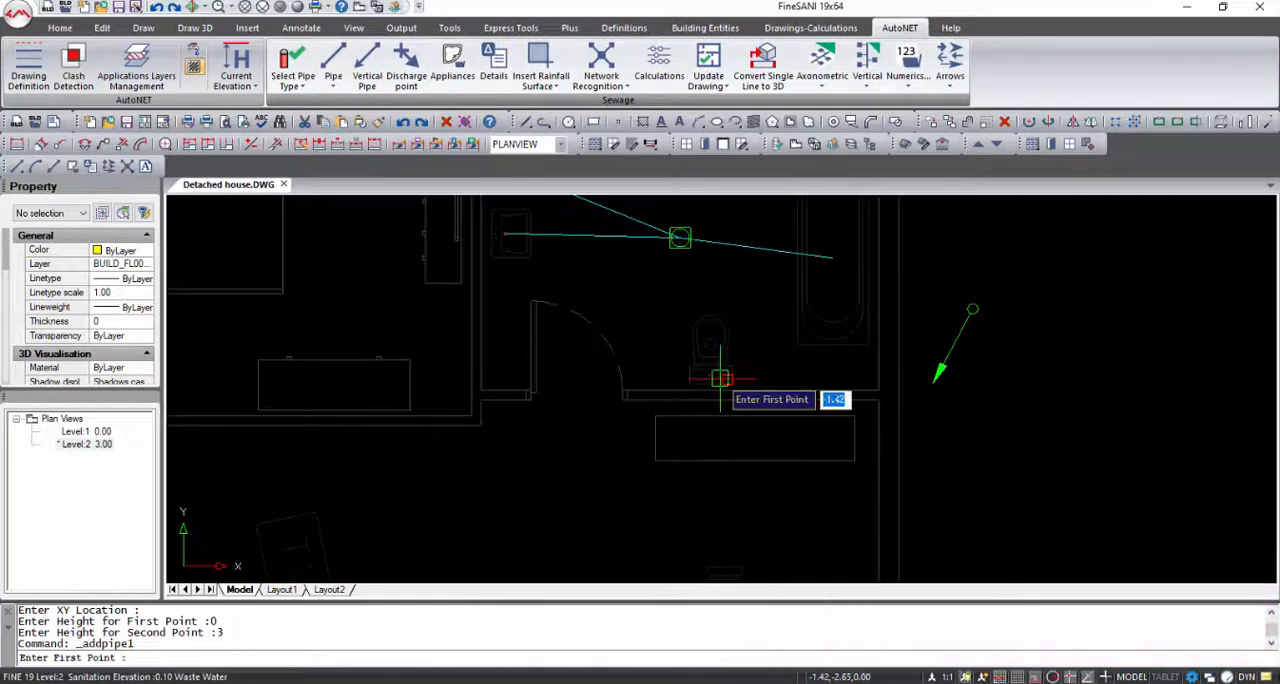
pyautogui.keyDown('shift'); pyautogui.rightClick(717, 378); pyautogui.keyUp('shift')
pyautogui.click(775, 283)
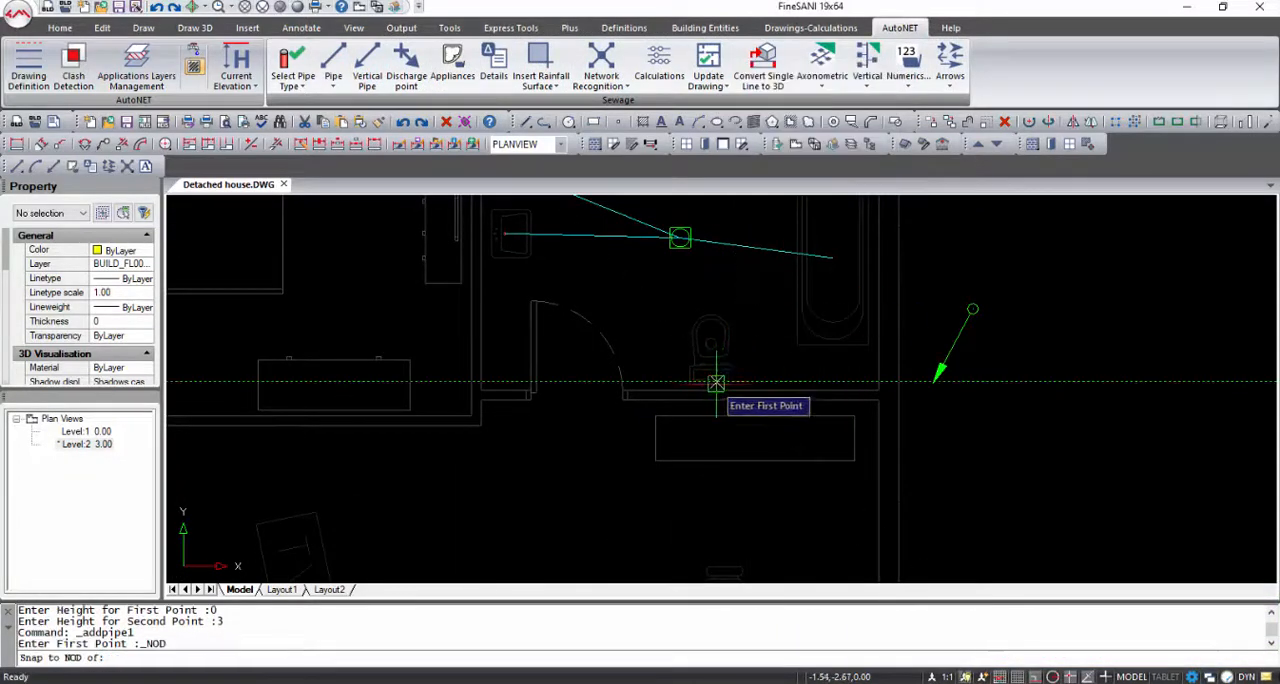
pyautogui.click(711, 378)
pyautogui.keyDown('shift'); pyautogui.rightClick(866, 343); pyautogui.keyUp('shift')
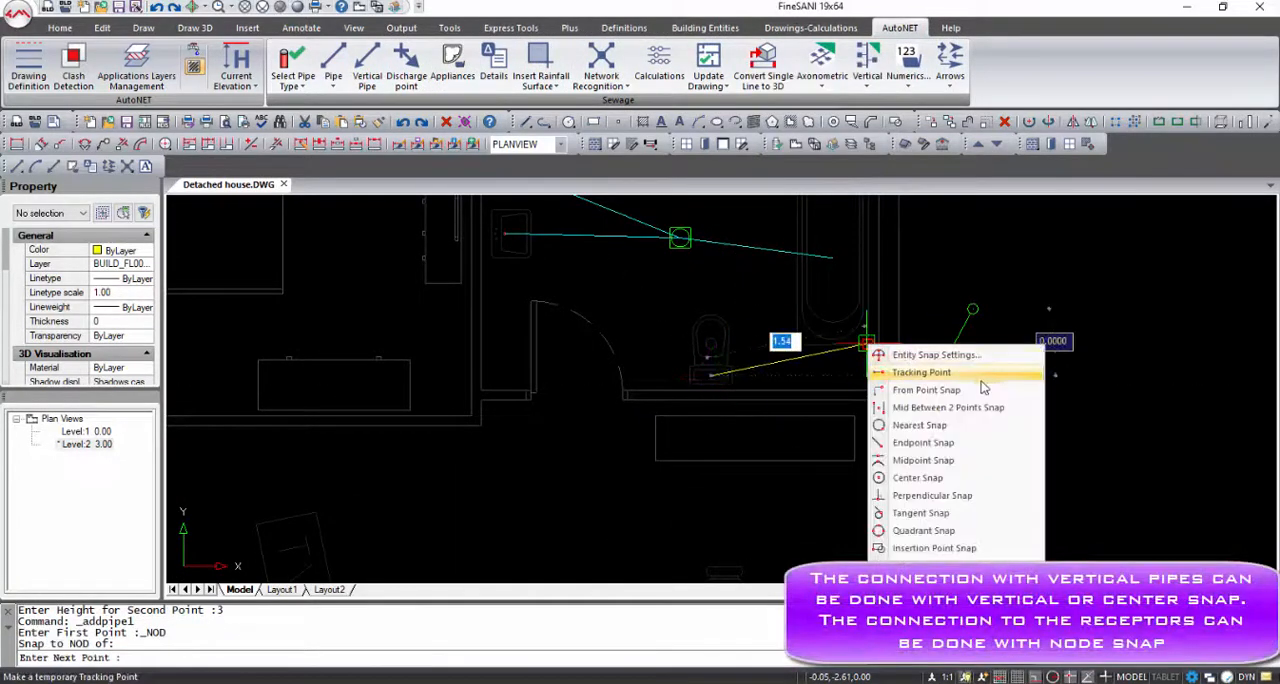
pyautogui.click(932, 495)
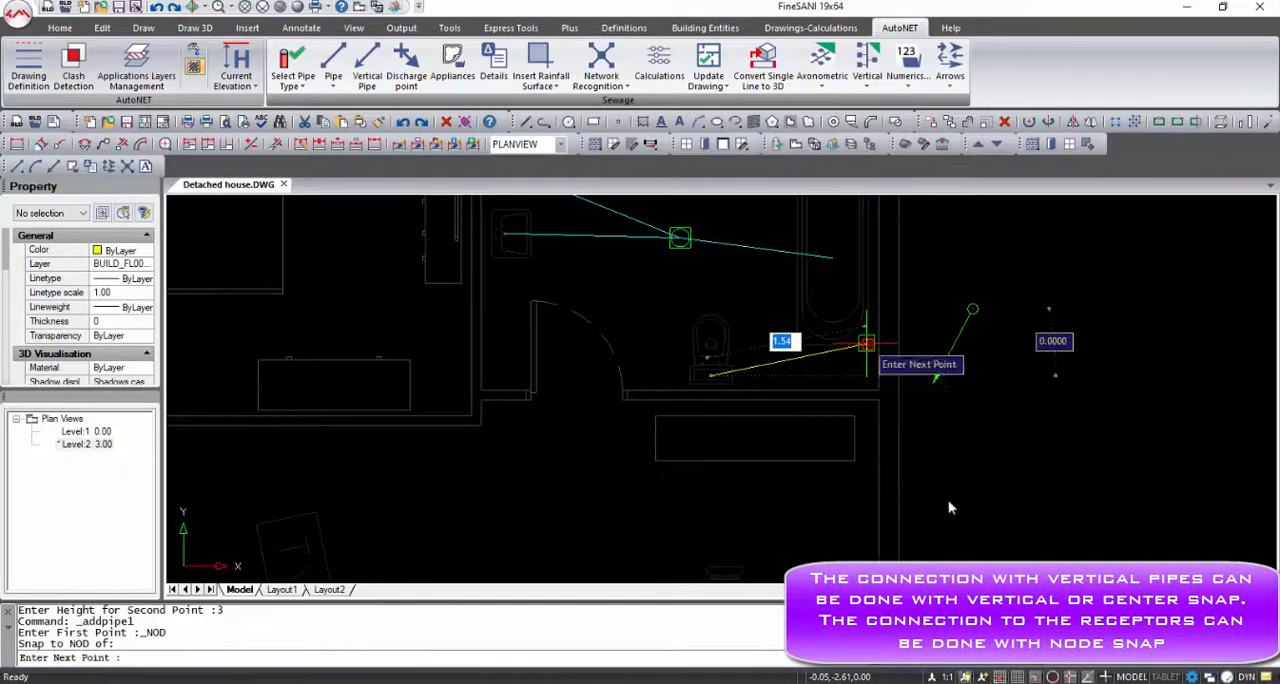
pyautogui.click(971, 307)
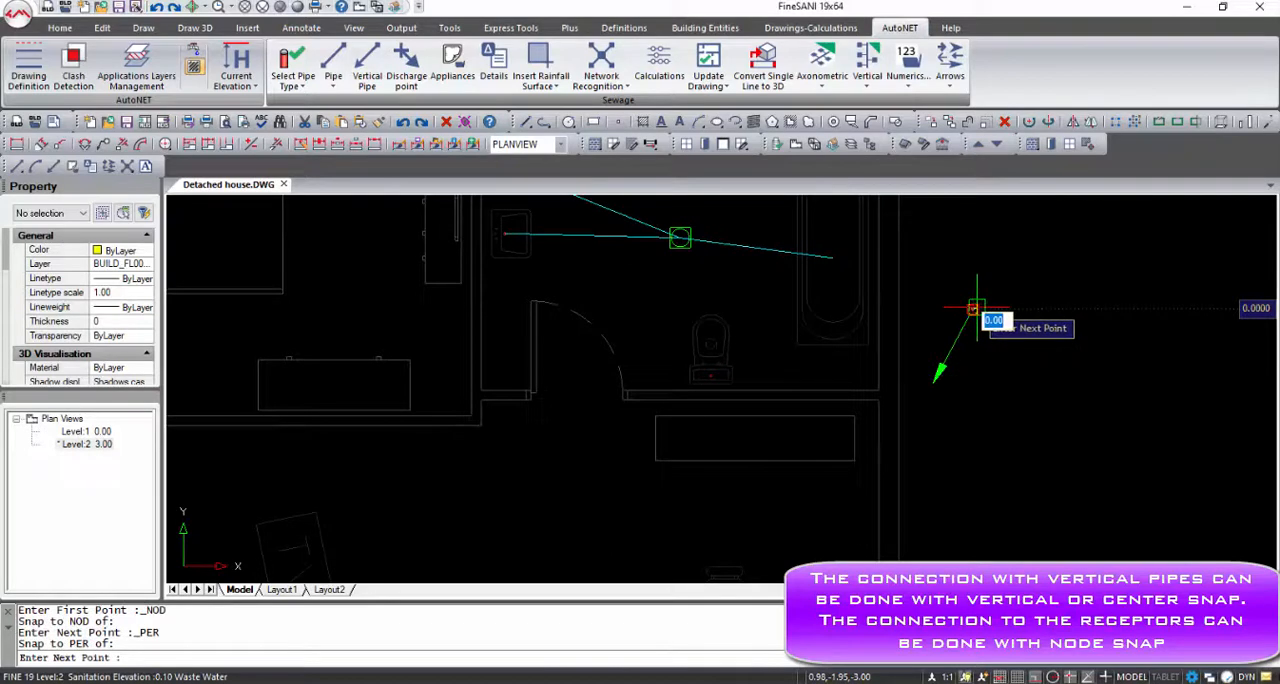
pyautogui.press('Return')
pyautogui.scroll(3, 971, 309)
pyautogui.scroll(-2, 970, 311)
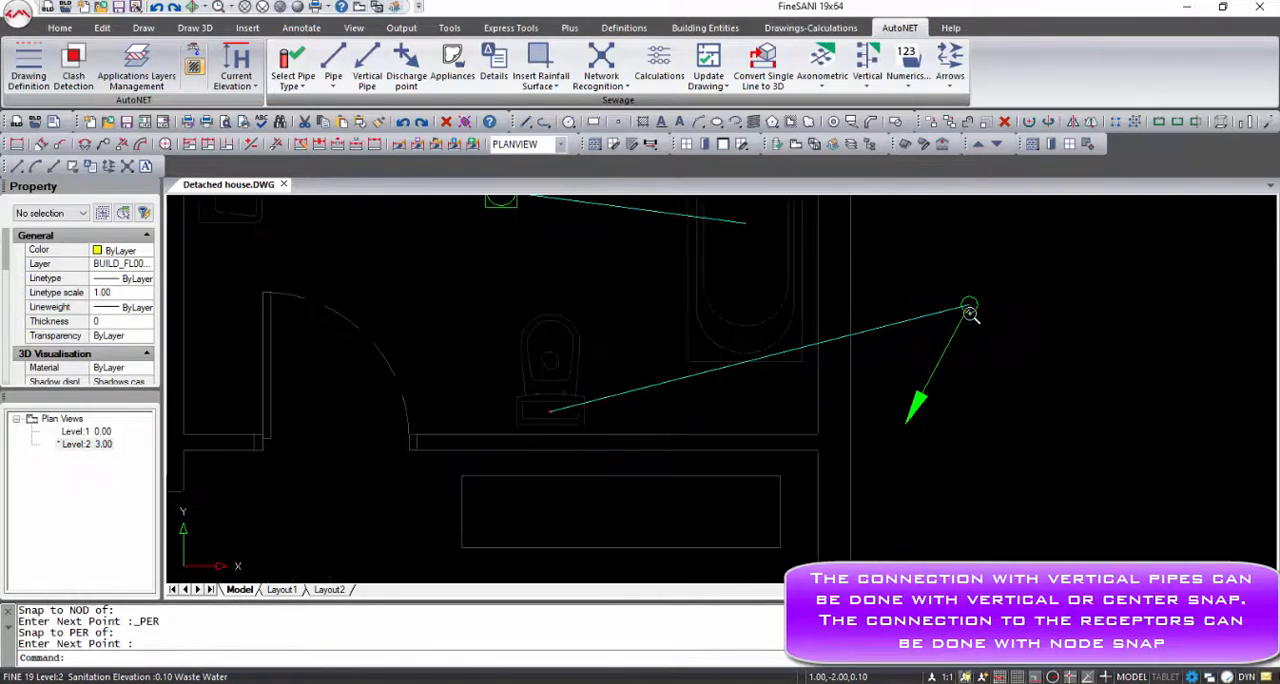
pyautogui.scroll(-2, 968, 310)
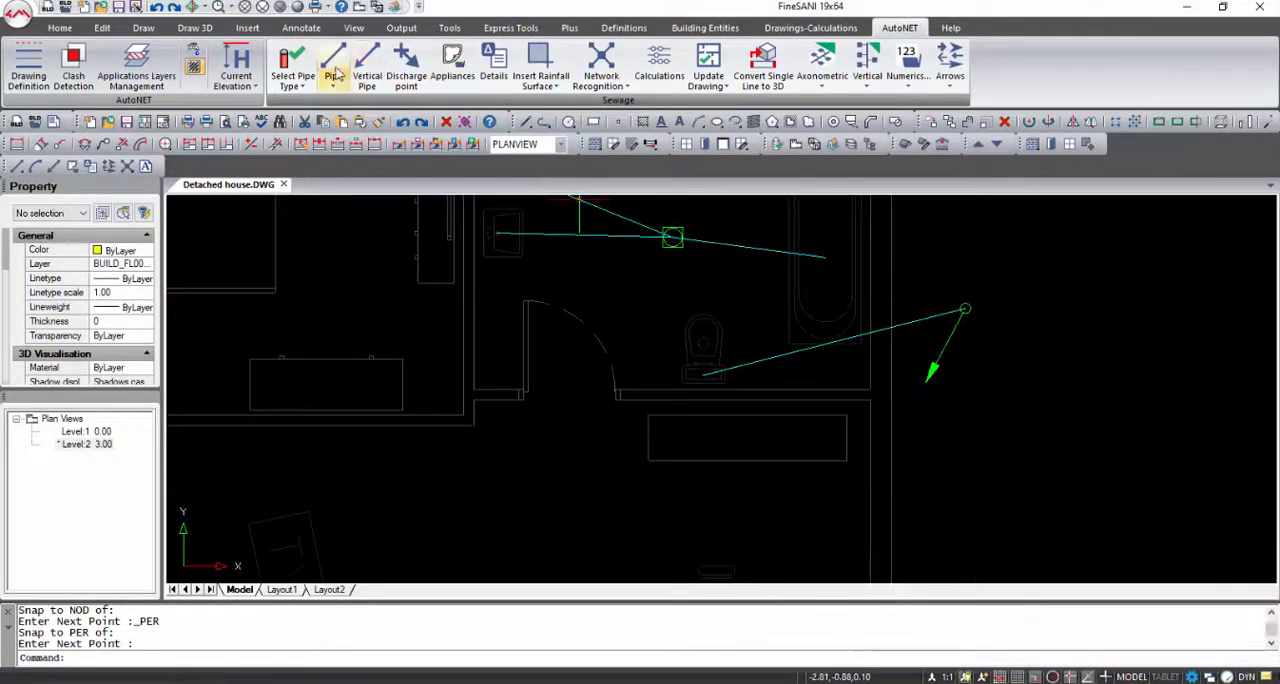
# Draw a pipe from the floor siphon to the vertical pipe, ending it with perpendicular snap
pyautogui.click(336, 72)
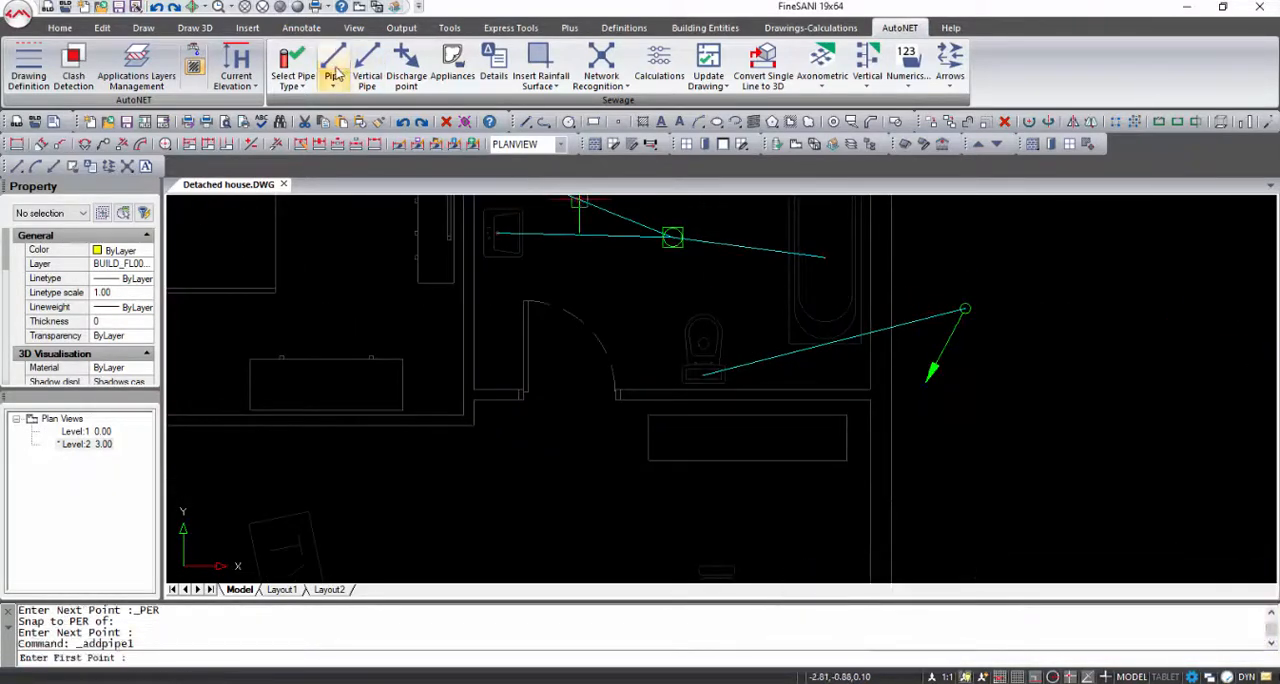
pyautogui.click(672, 237)
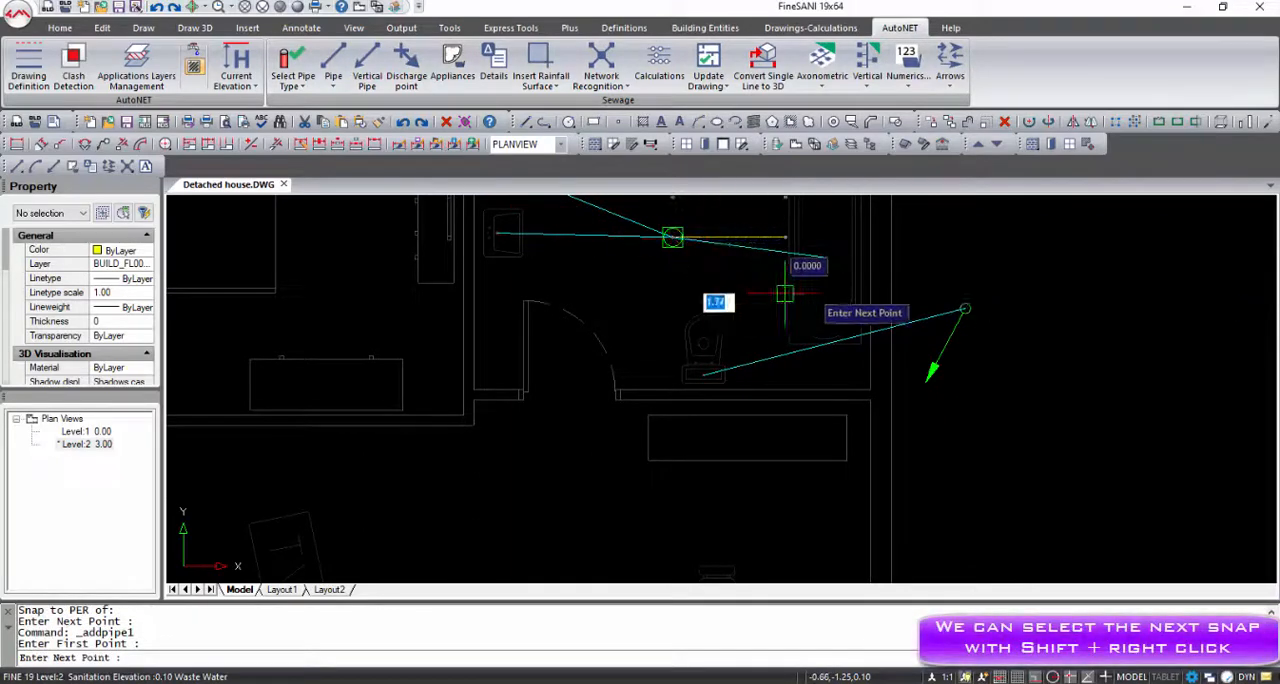
pyautogui.keyDown('shift'); pyautogui.rightClick(974, 307); pyautogui.keyUp('shift')
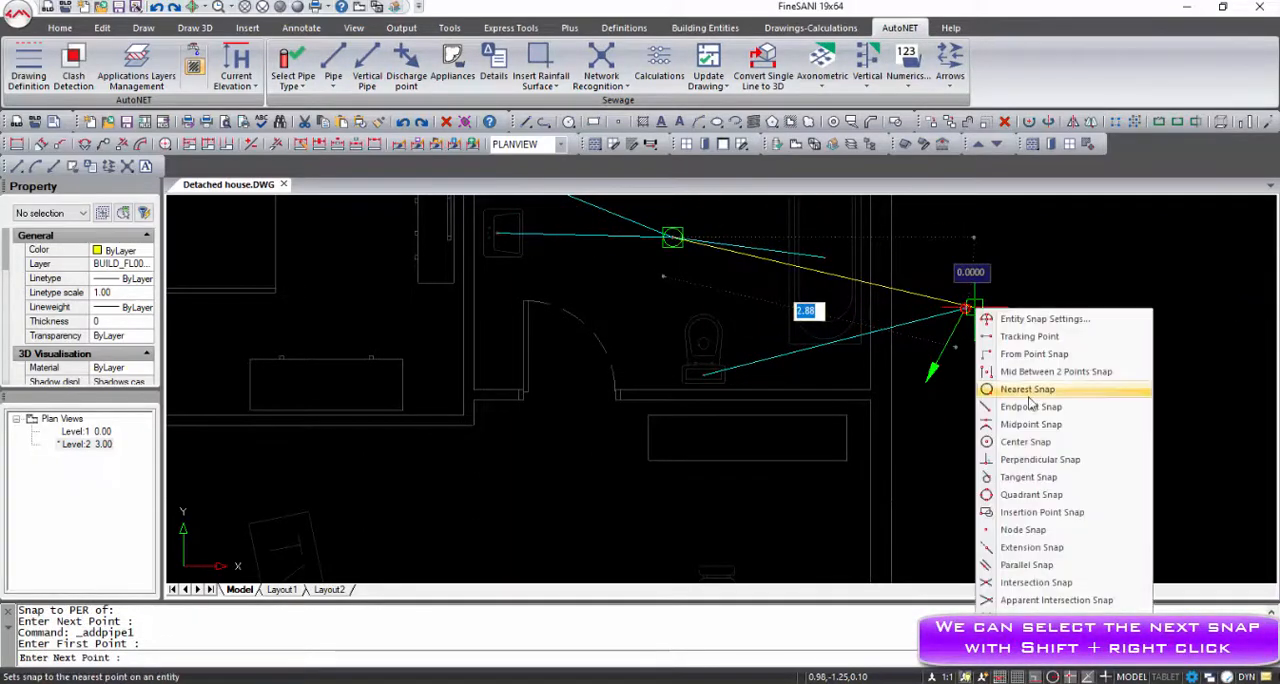
pyautogui.click(1040, 459)
pyautogui.scroll(4, 965, 338)
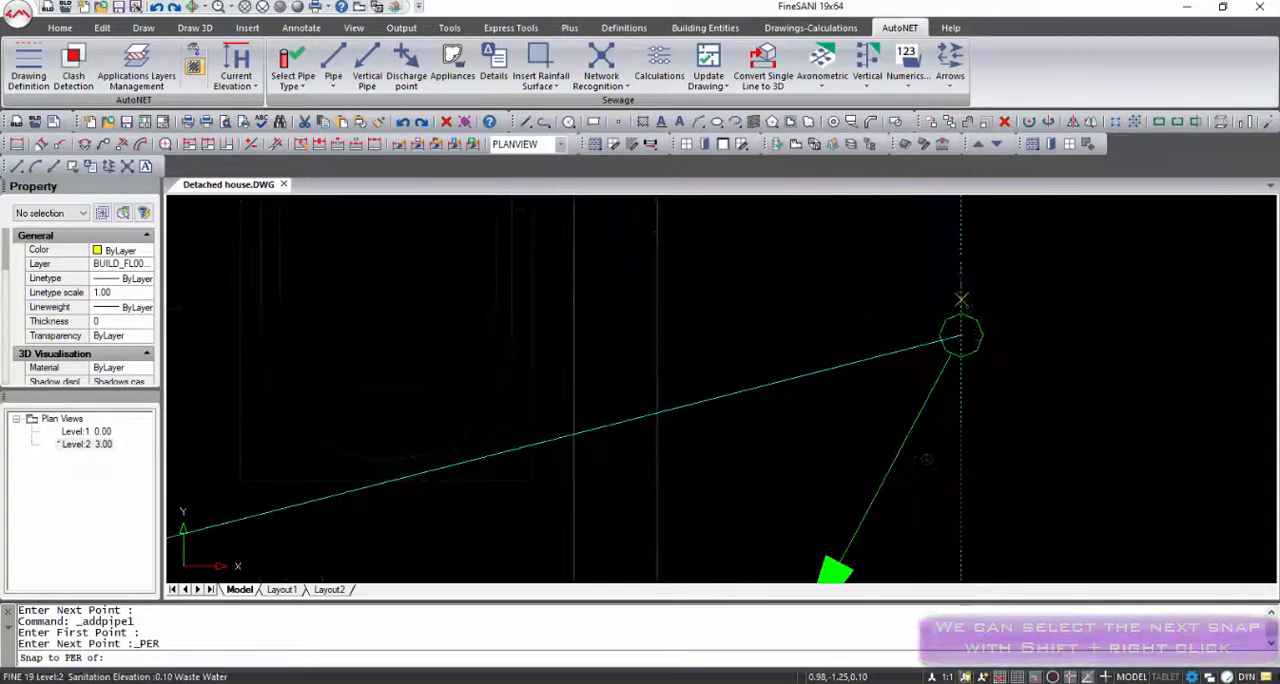
pyautogui.click(963, 338)
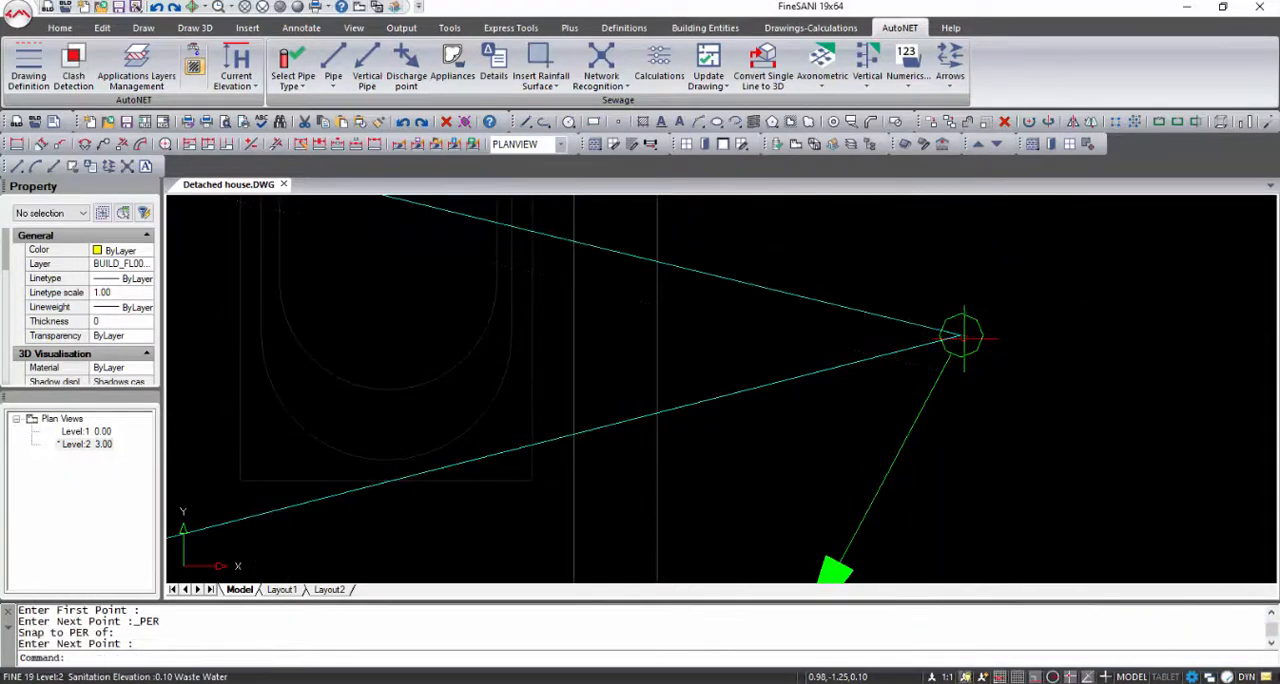
# On Level 1, draw a horizontal pipe about 2.97 long from the vertical pipe's lower end and add a discharge point at its free end
pyautogui.scroll(-5, 963, 340)
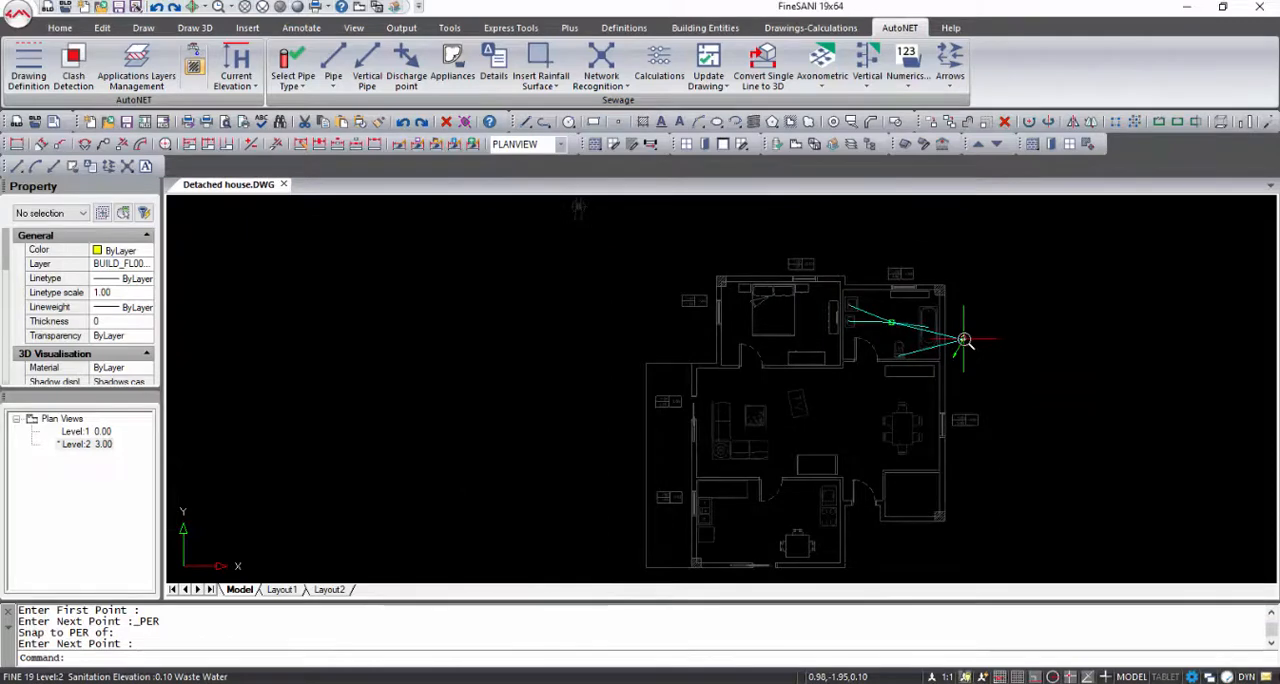
pyautogui.doubleClick(88, 431)
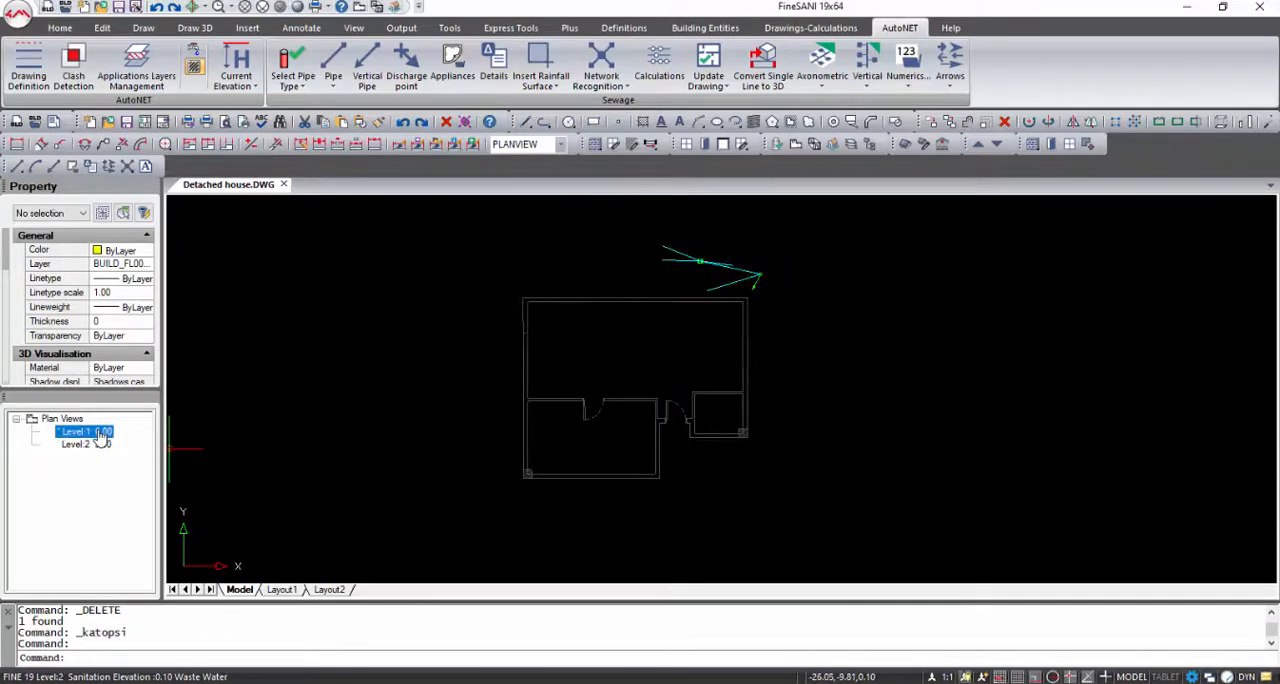
pyautogui.click(333, 80)
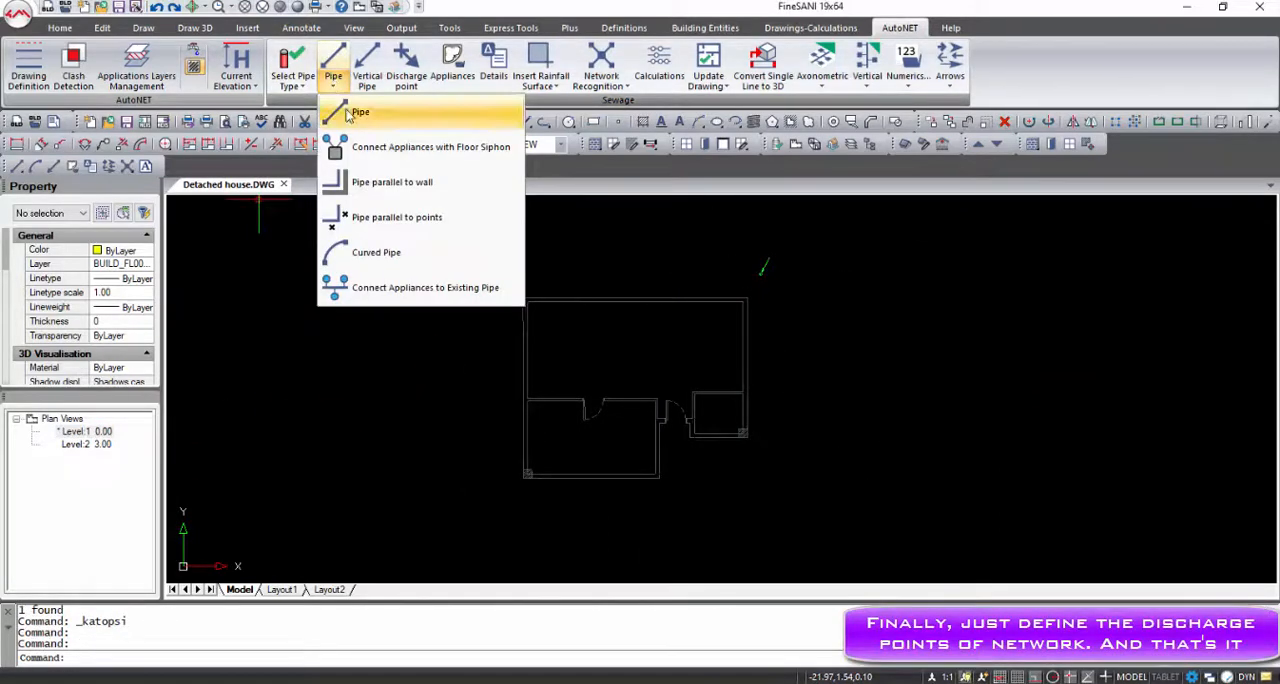
pyautogui.click(347, 112)
pyautogui.scroll(5, 807, 277)
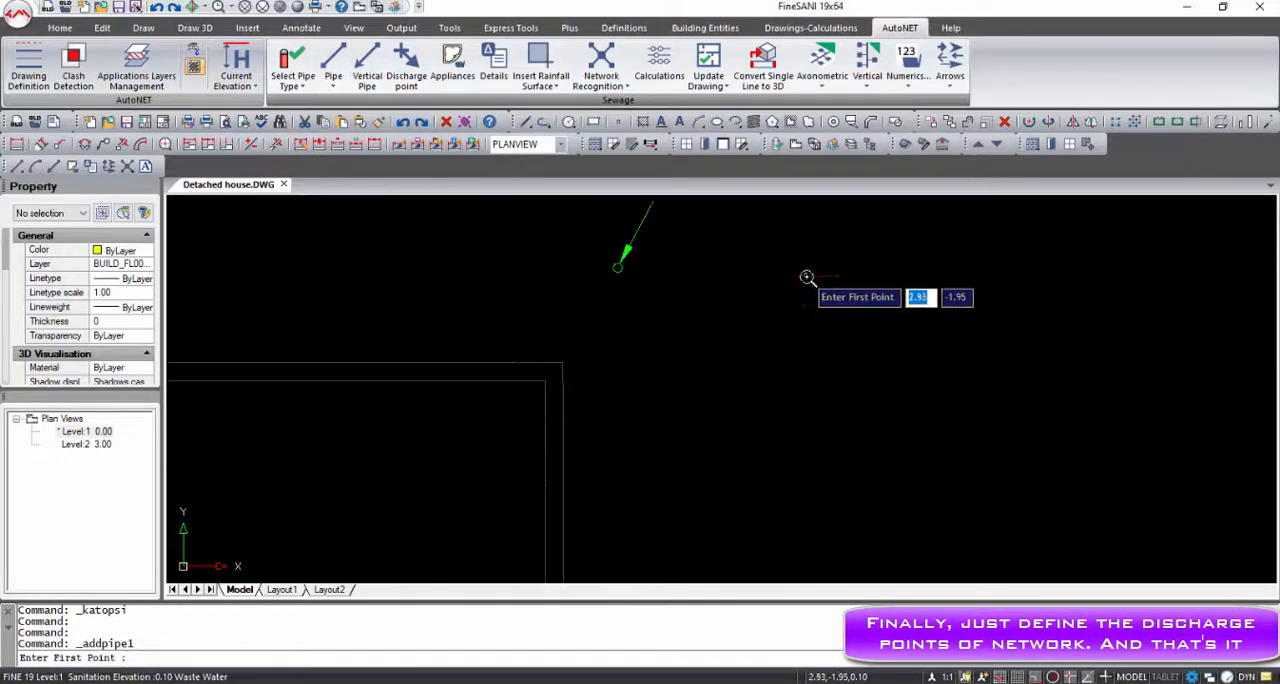
pyautogui.click(617, 267)
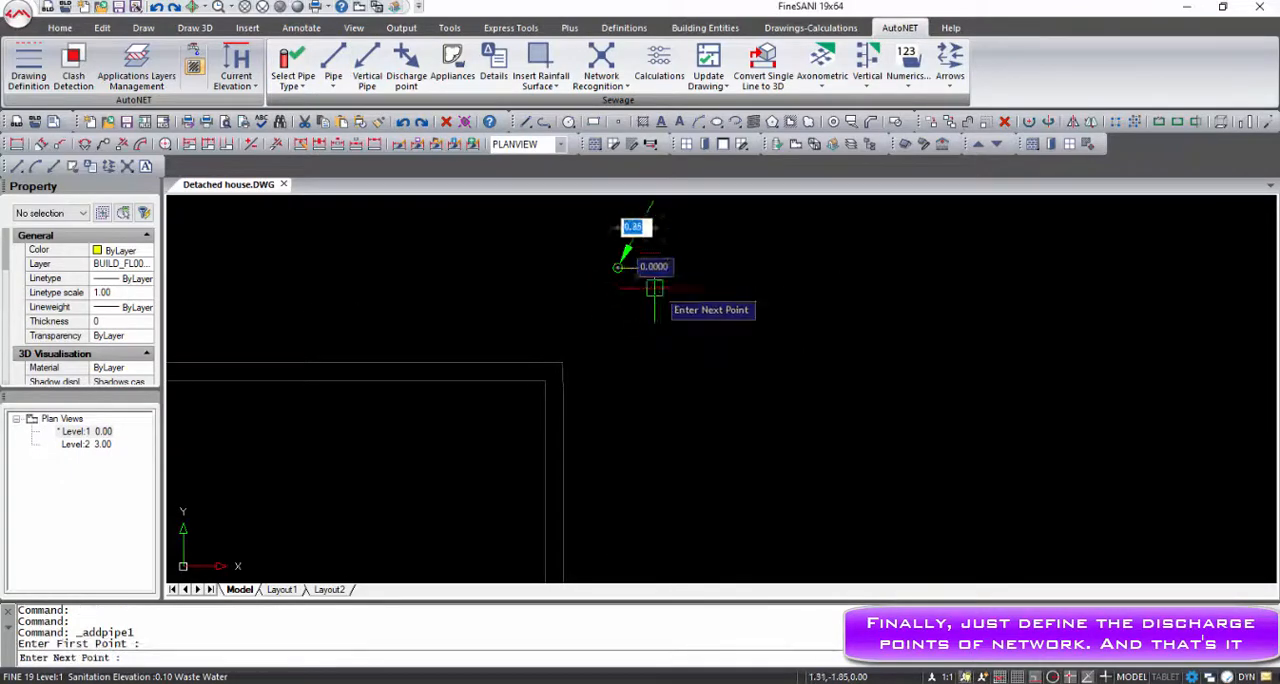
pyautogui.click(885, 324)
pyautogui.press('Escape')
pyautogui.press('Escape')
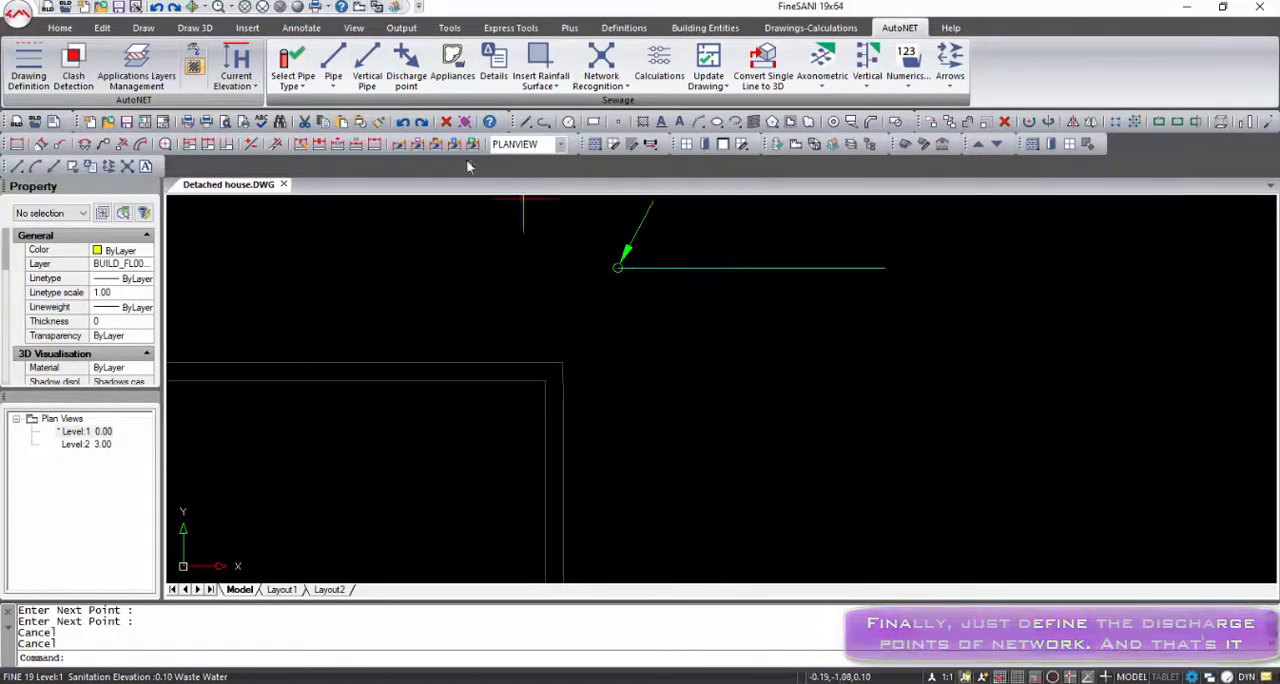
pyautogui.click(407, 78)
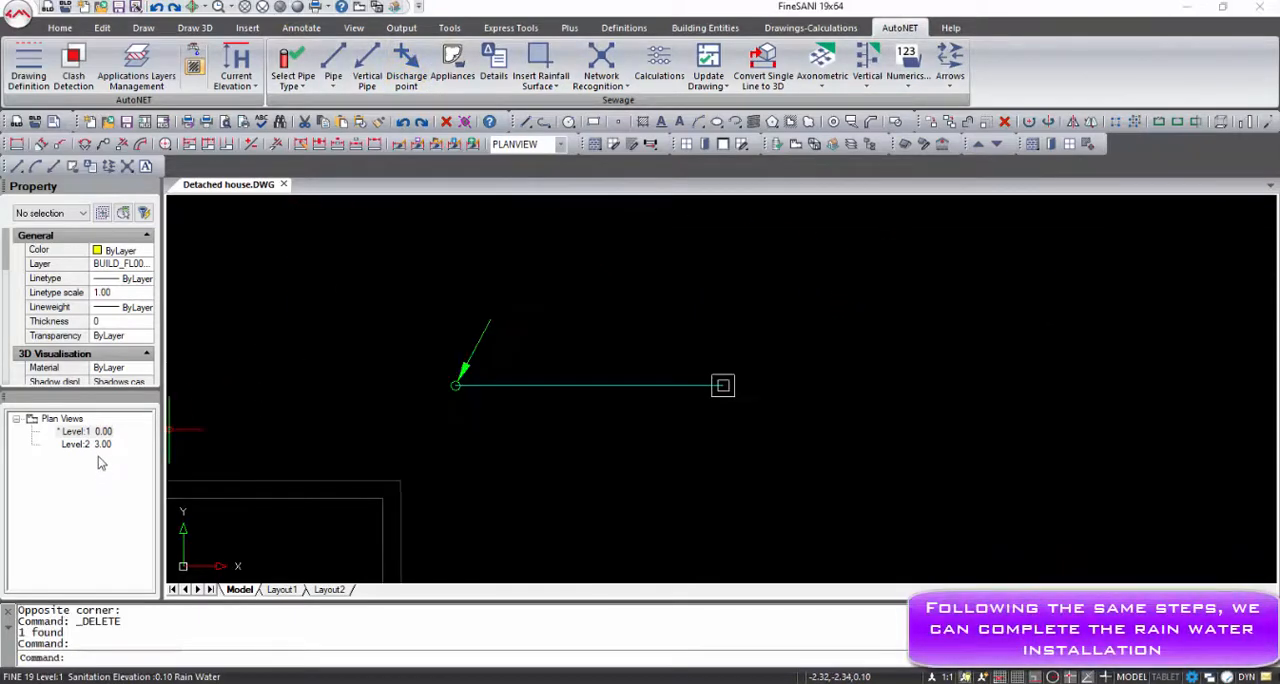
# On Level 2, insert a rainfall surface through the terrace's corners, using the types Roof (Inclination>15°) and Eaves gutters
pyautogui.doubleClick(99, 452)
pyautogui.scroll(-4, 969, 402)
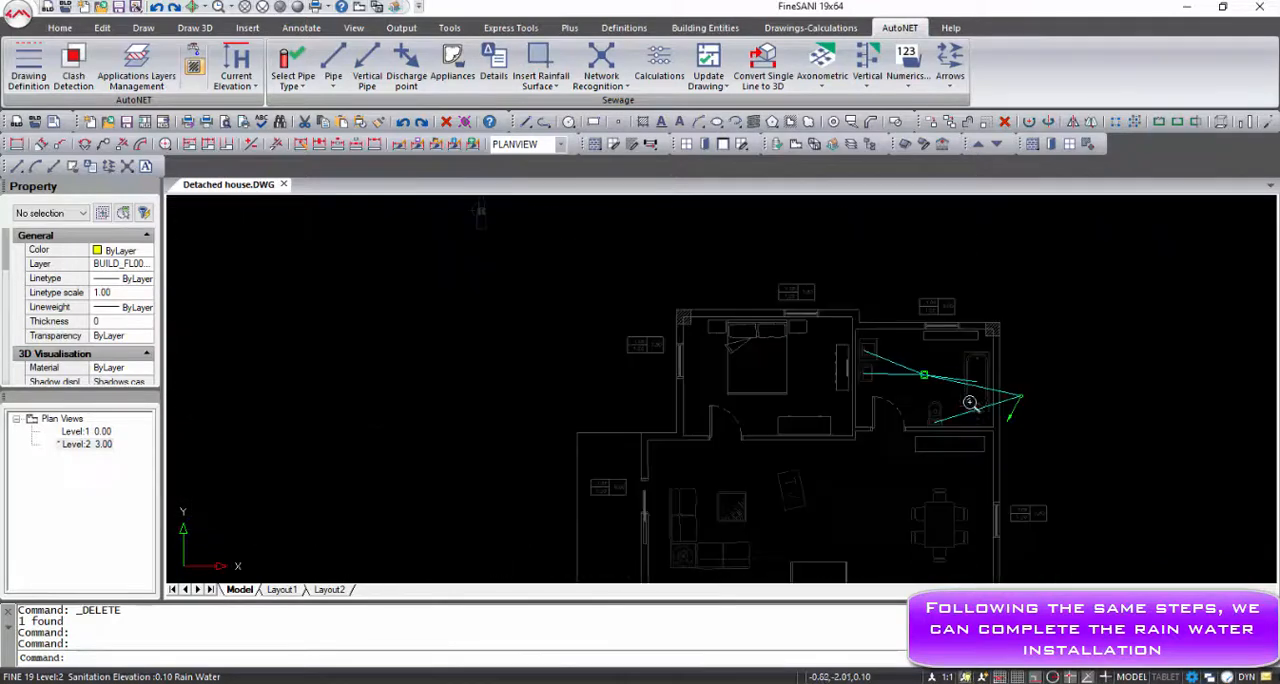
pyautogui.moveTo(815, 392); pyautogui.dragTo(704, 370, button='middle')
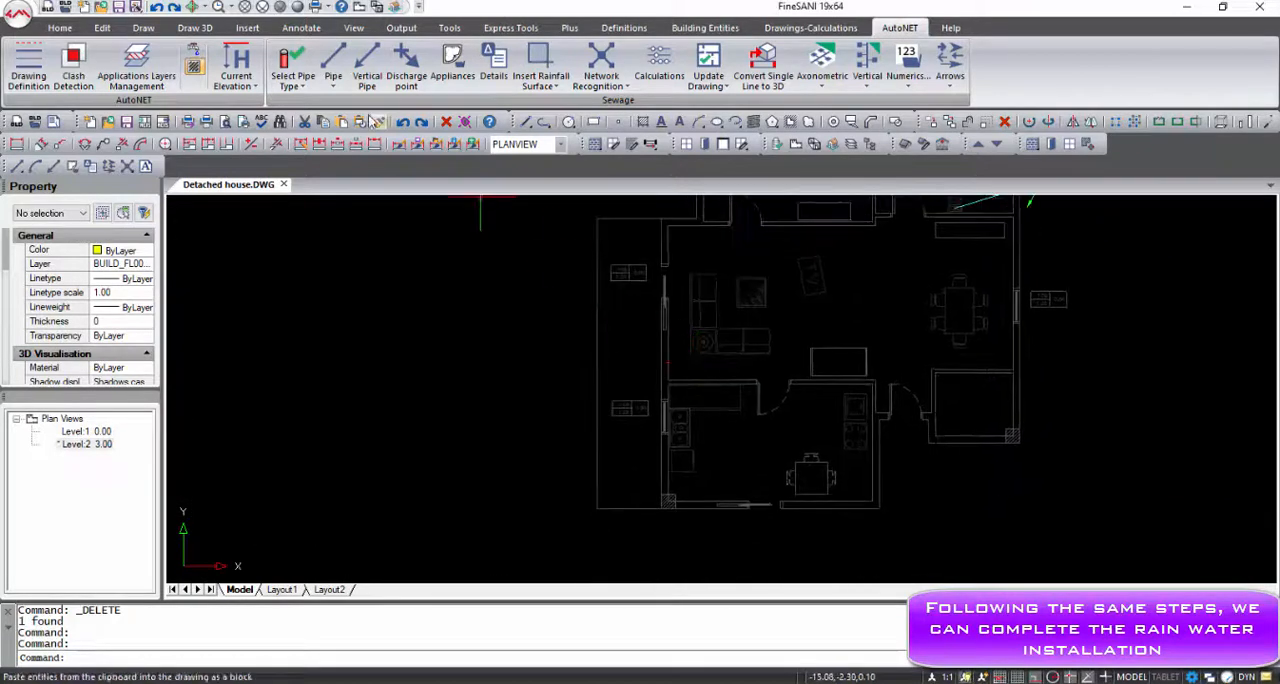
pyautogui.click(543, 85)
pyautogui.click(580, 112)
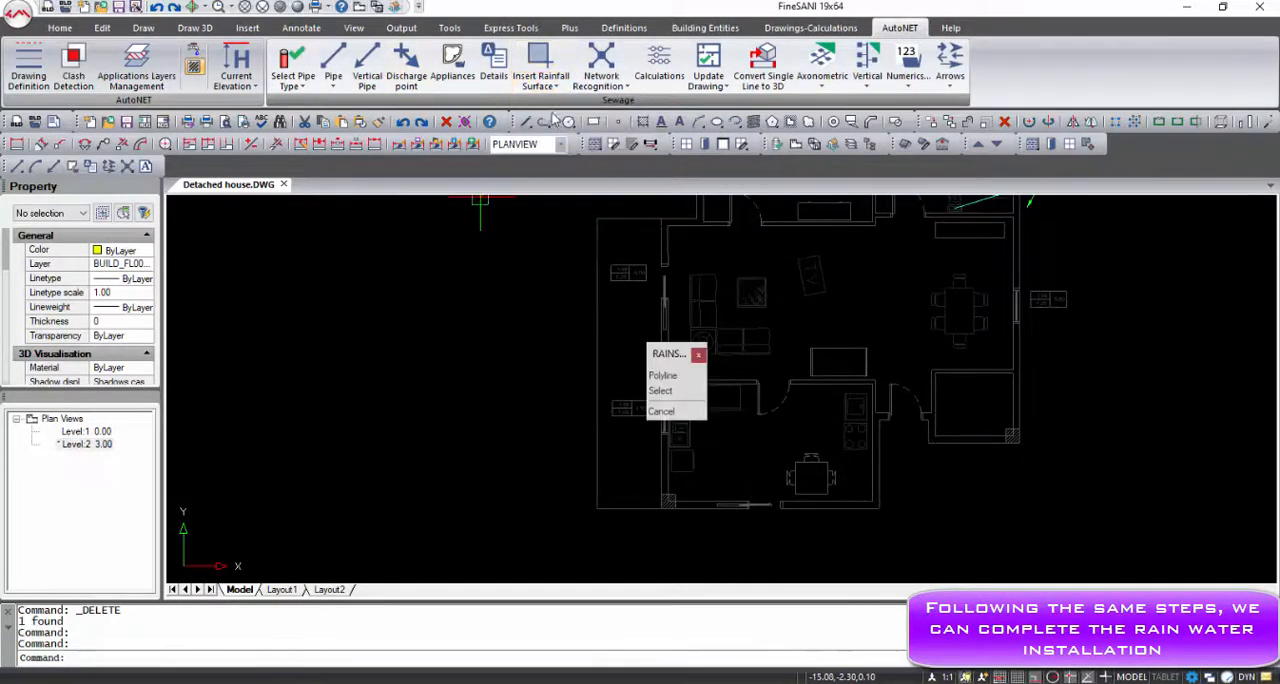
pyautogui.scroll(4, 634, 309)
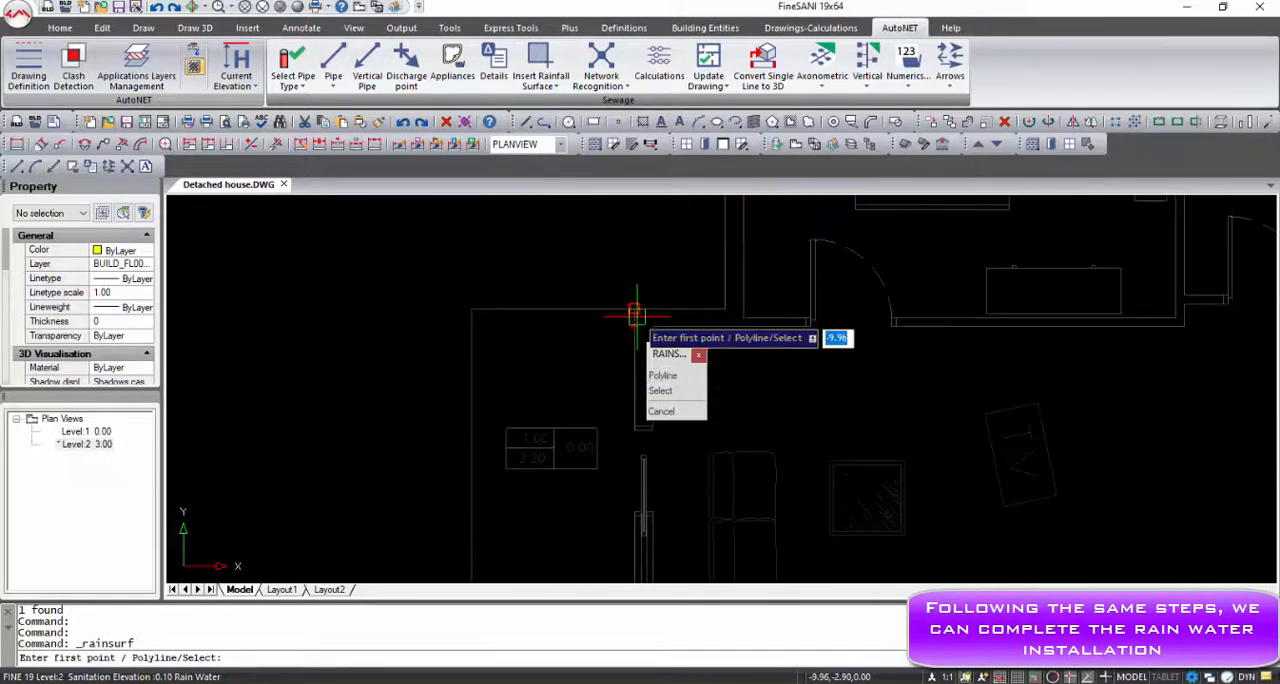
pyautogui.click(634, 309)
pyautogui.click(474, 311)
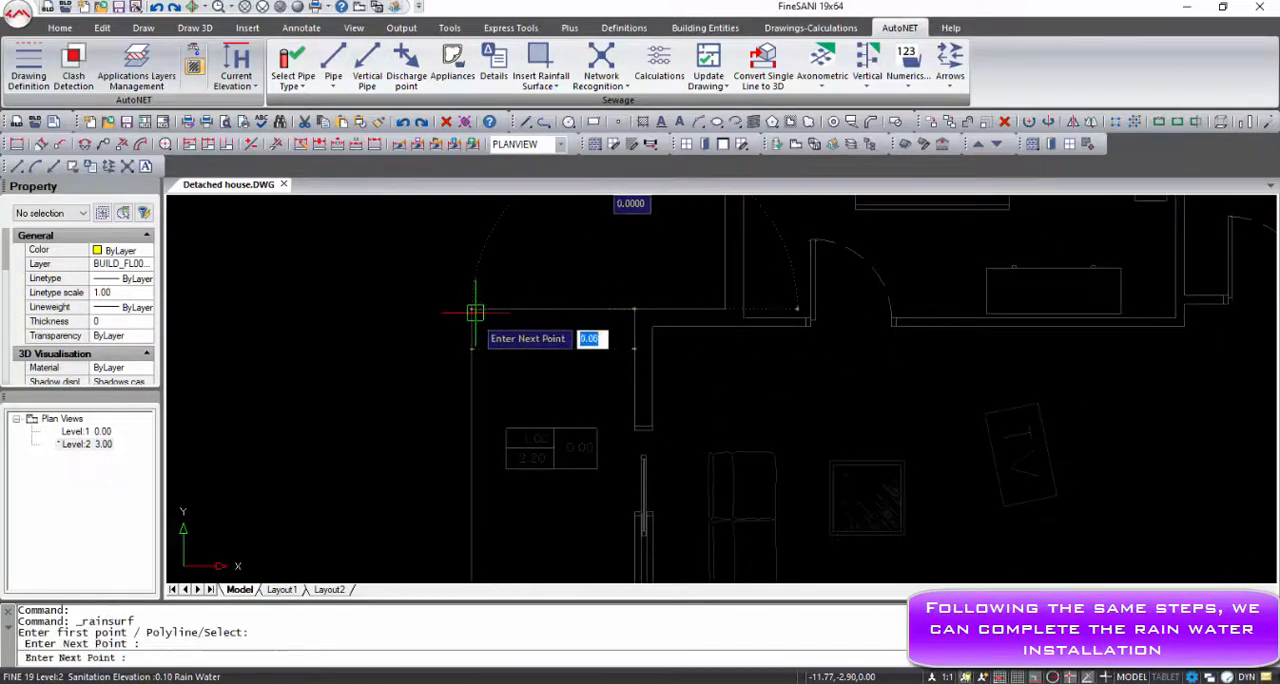
pyautogui.moveTo(488, 443); pyautogui.dragTo(511, 226, button='middle')
pyautogui.moveTo(534, 443); pyautogui.dragTo(590, 156, button='middle')
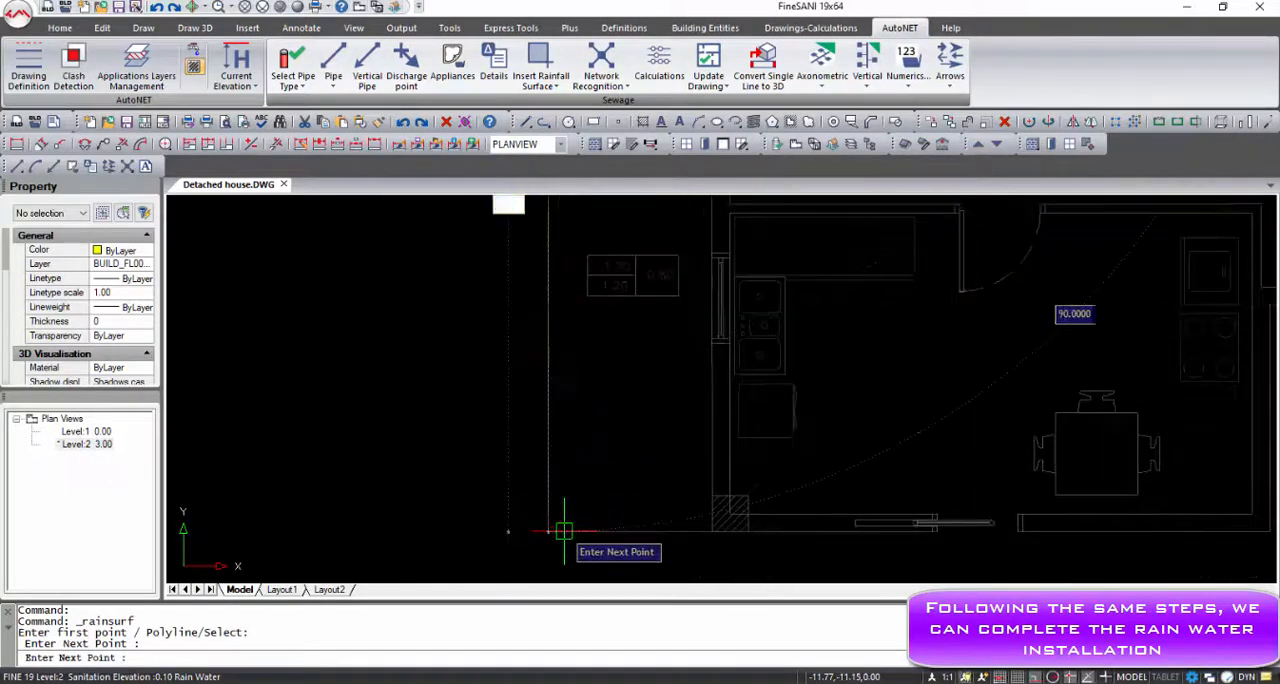
pyautogui.click(548, 528)
pyautogui.click(708, 524)
pyautogui.moveTo(698, 383); pyautogui.dragTo(694, 614, button='middle')
pyautogui.moveTo(693, 302); pyautogui.dragTo(687, 645, button='middle')
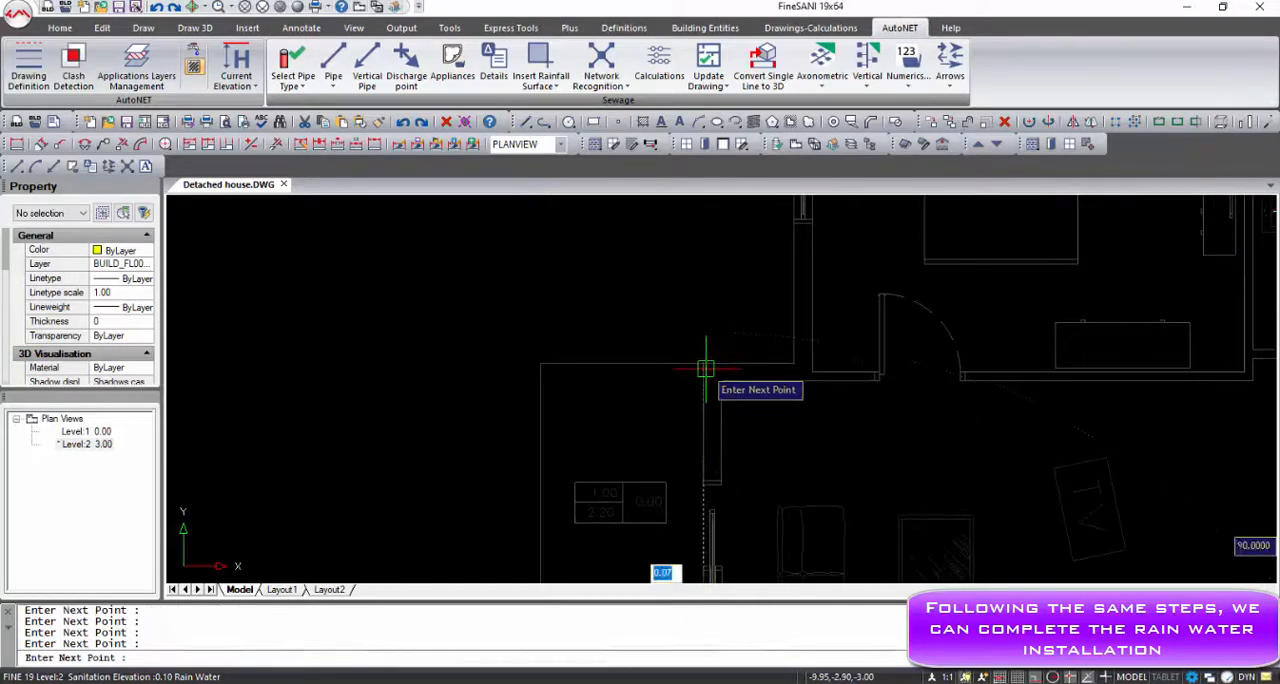
pyautogui.click(705, 369)
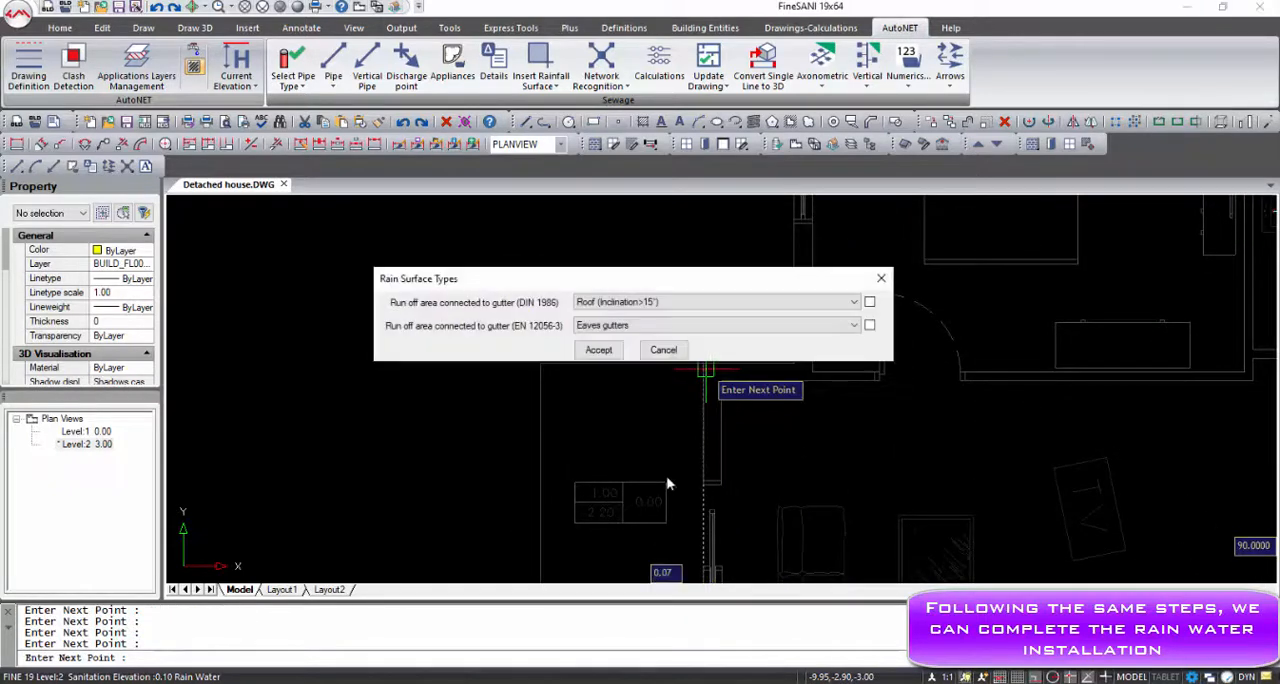
pyautogui.click(598, 350)
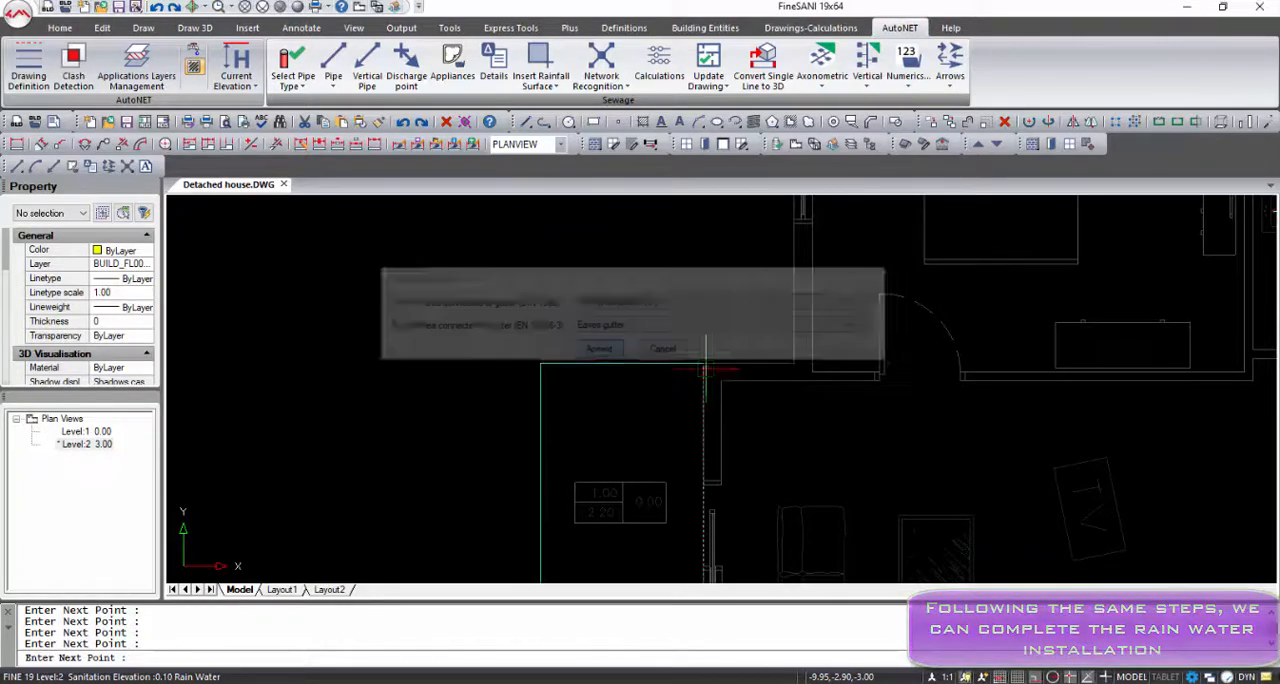
# Select Rain Water as the current network for the pipes
pyautogui.scroll(-5, 623, 434)
pyautogui.moveTo(643, 503); pyautogui.dragTo(640, 410, button='middle')
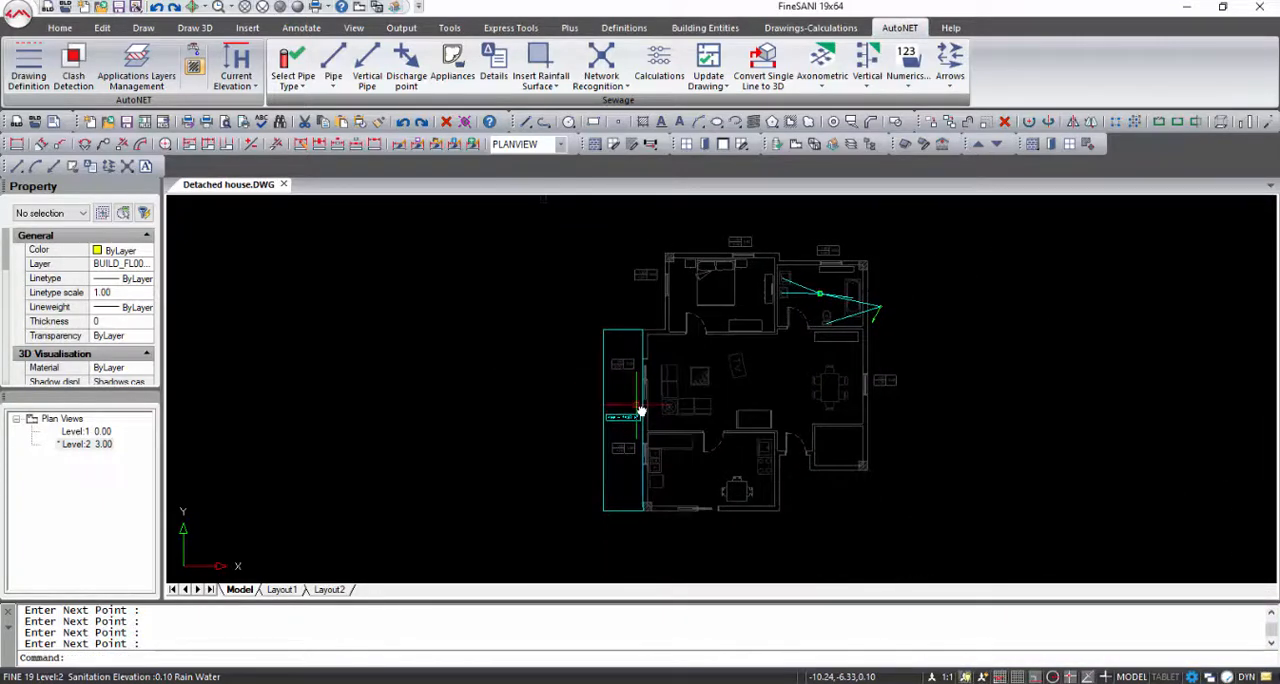
pyautogui.click(294, 84)
pyautogui.click(304, 146)
pyautogui.click(294, 84)
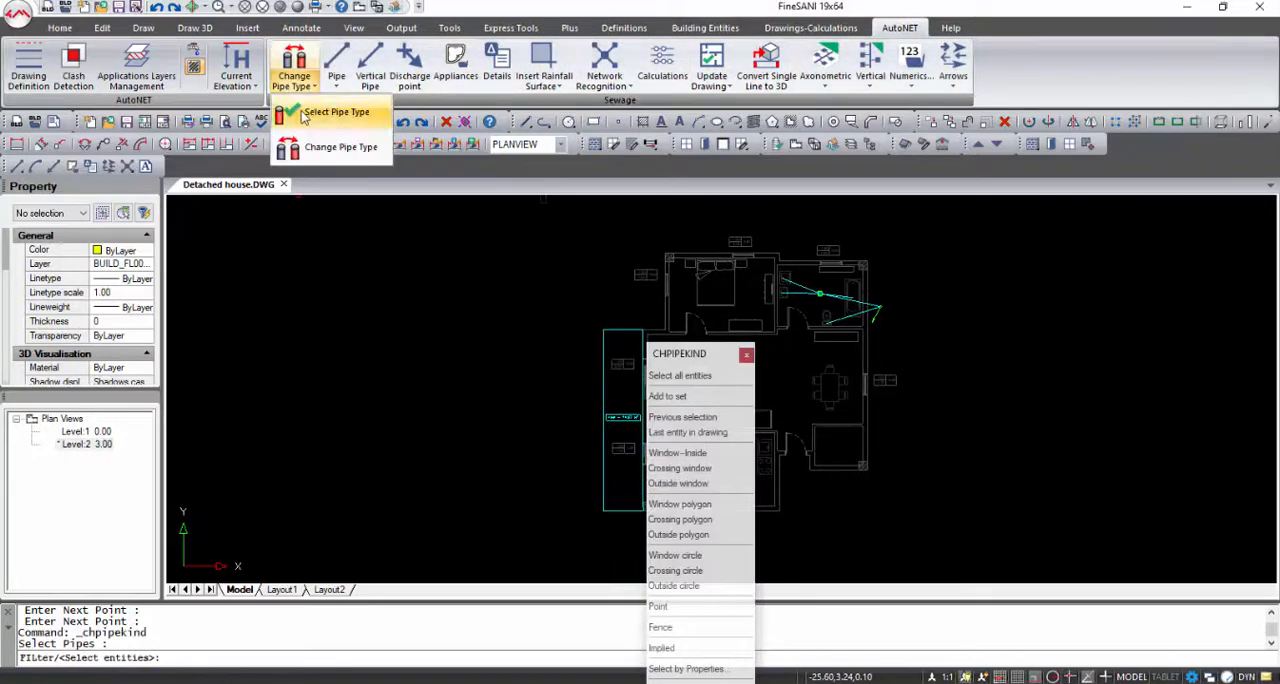
pyautogui.click(305, 114)
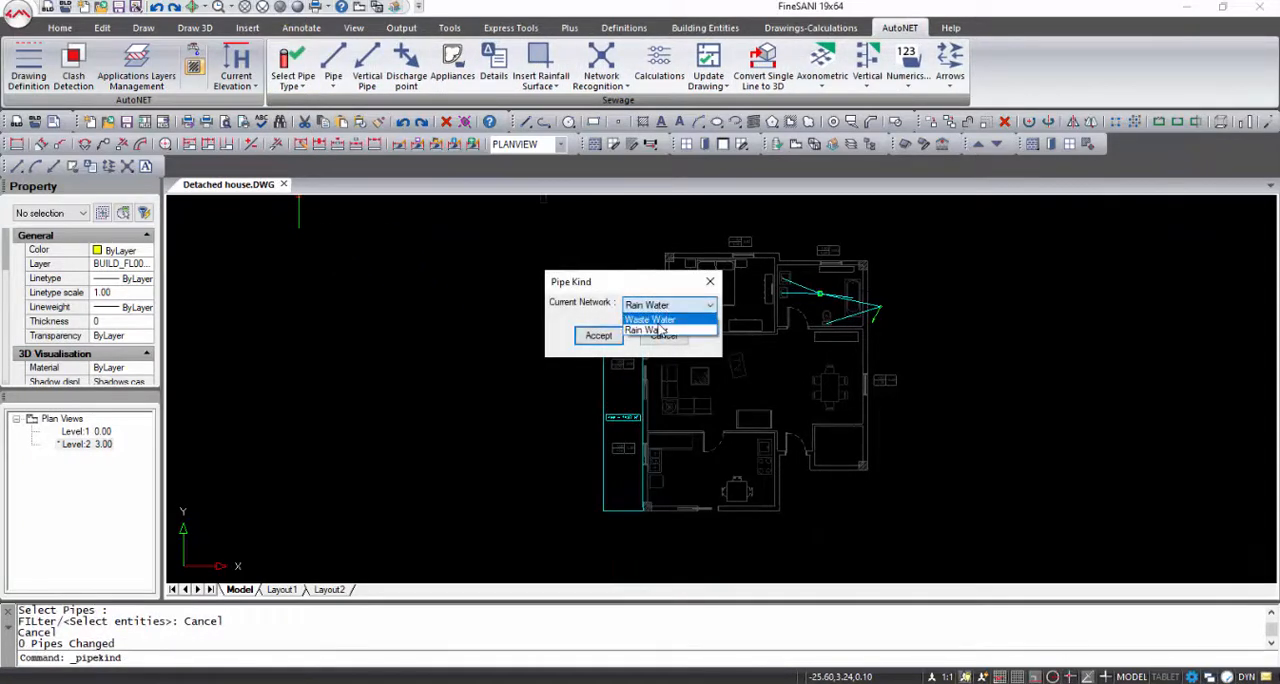
pyautogui.click(599, 336)
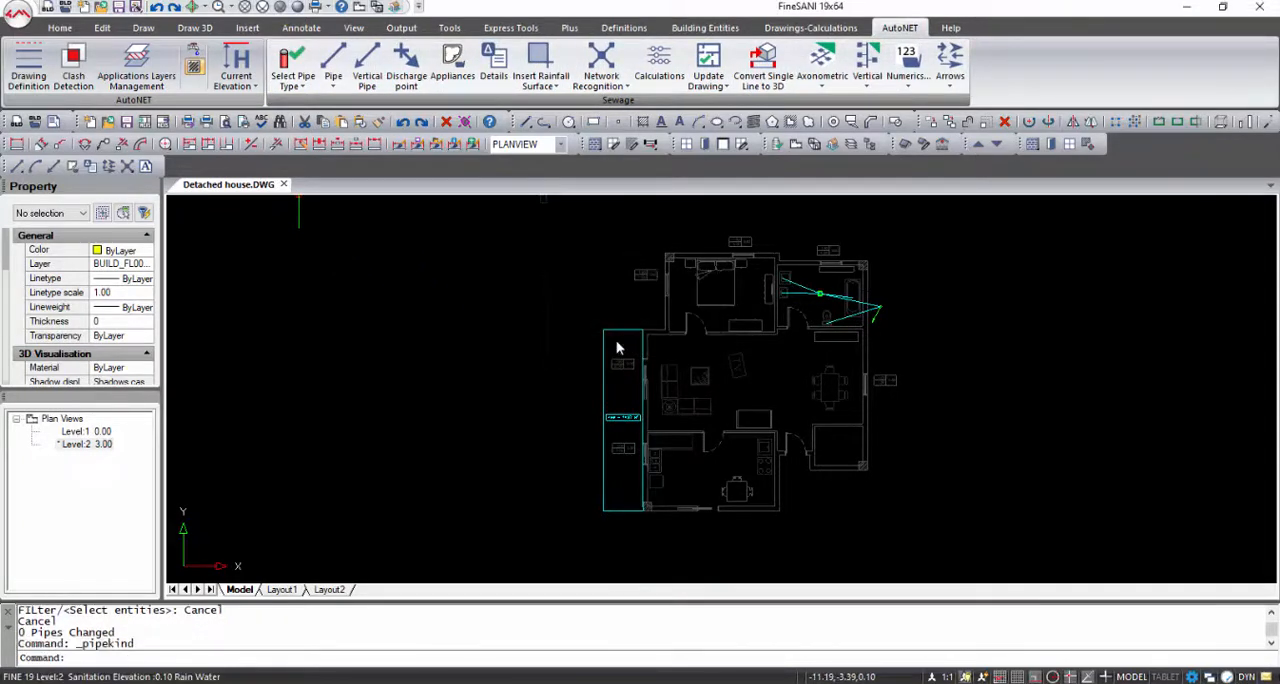
# Place a Gutter appliance as a full drawing inside the rainfall surface, near its upper corner beside the house wall, at the default angle
pyautogui.click(449, 70)
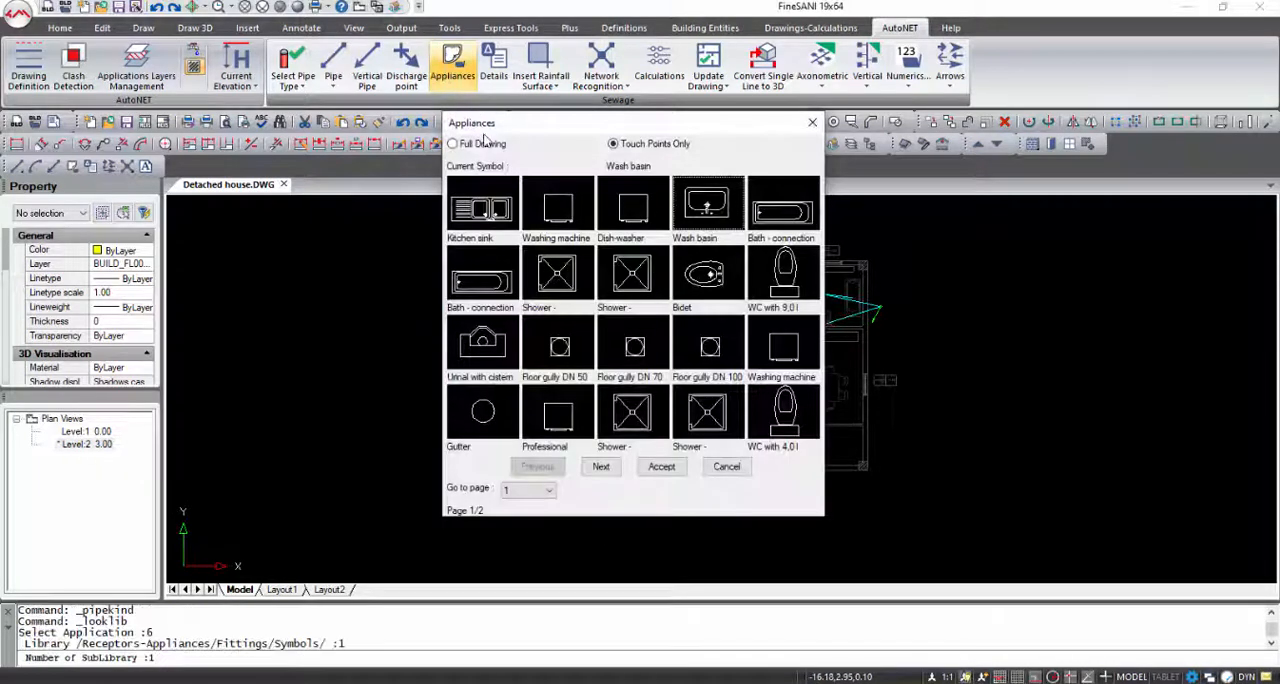
pyautogui.click(482, 144)
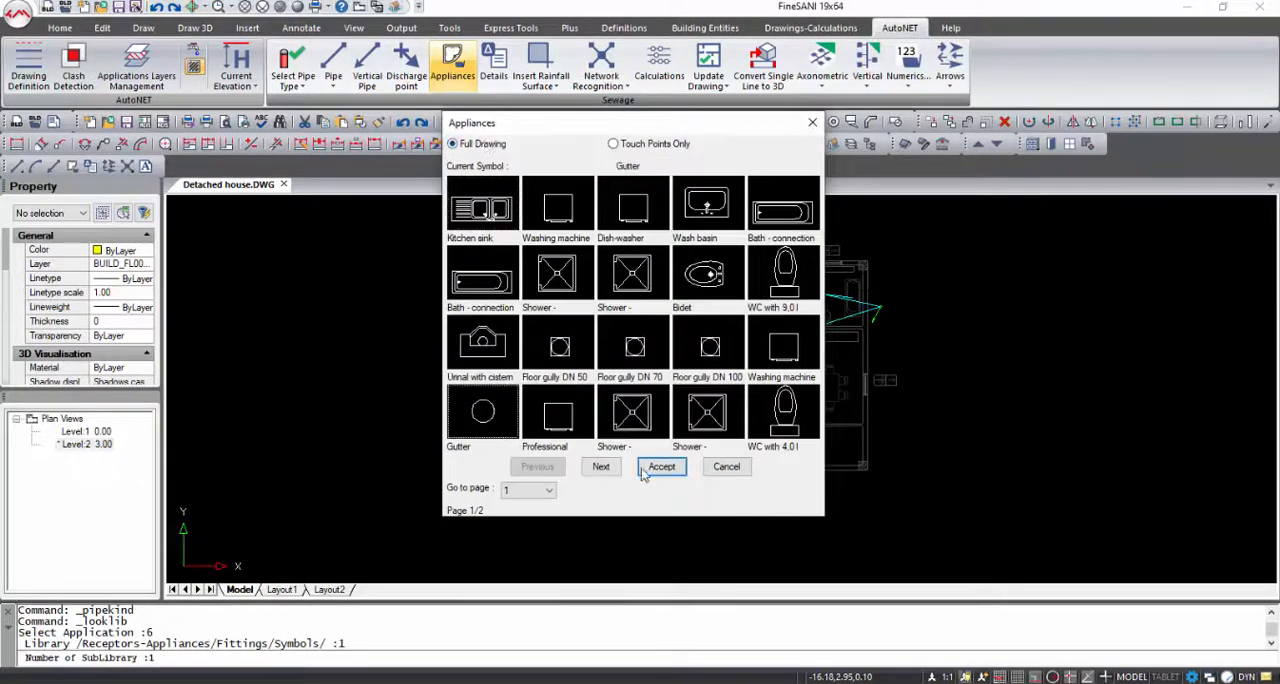
pyautogui.click(644, 472)
pyautogui.scroll(4, 641, 340)
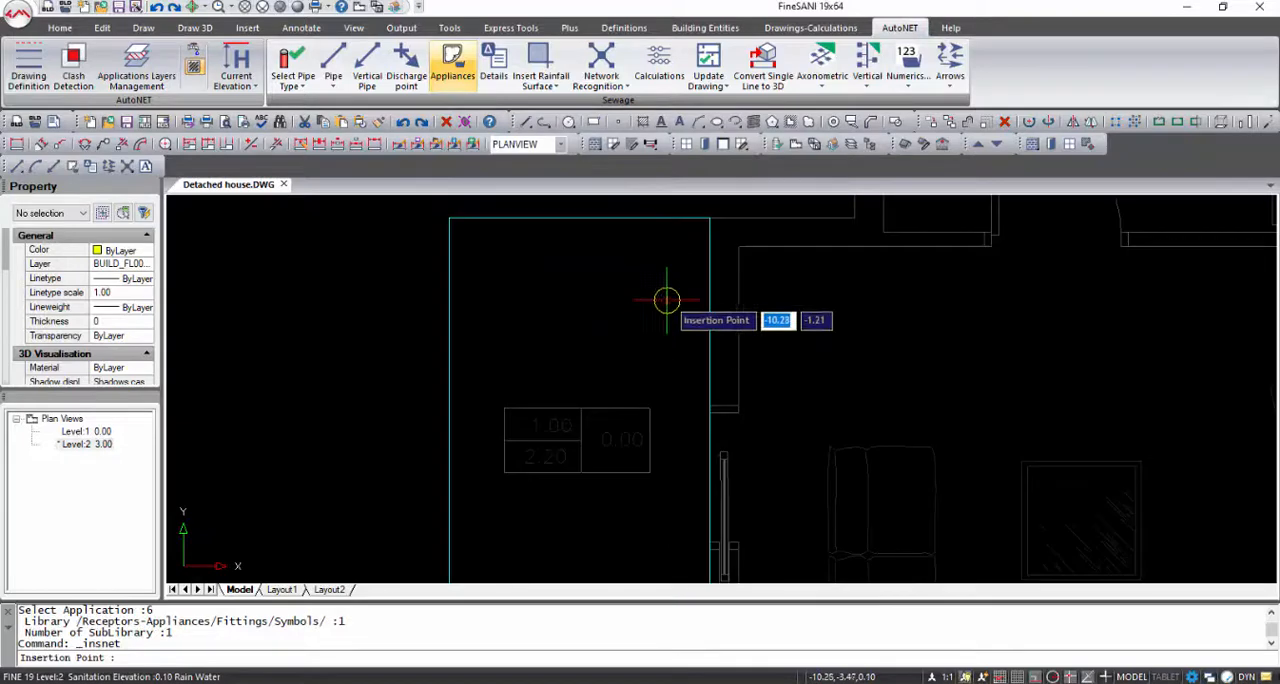
pyautogui.click(667, 300)
pyautogui.press('Return')
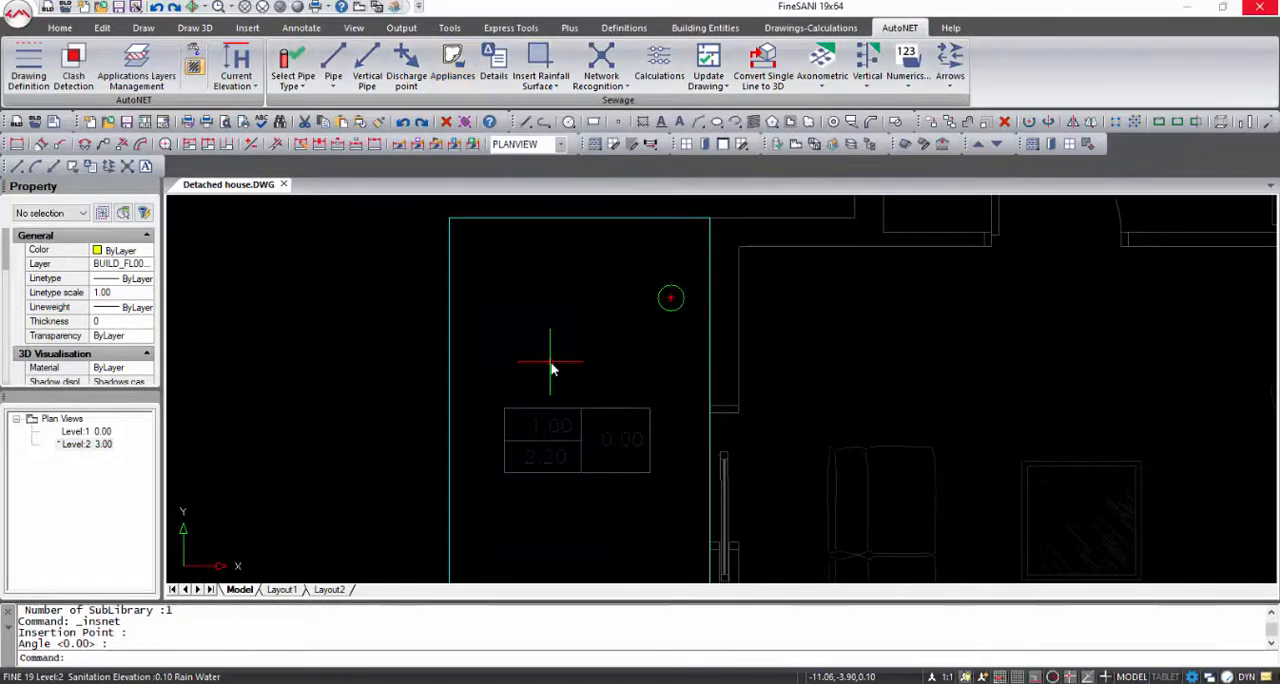
# Place a vertical rain water pipe just outside the terrace's outer edge near the gutter, running from height 0 to 3
pyautogui.click(367, 72)
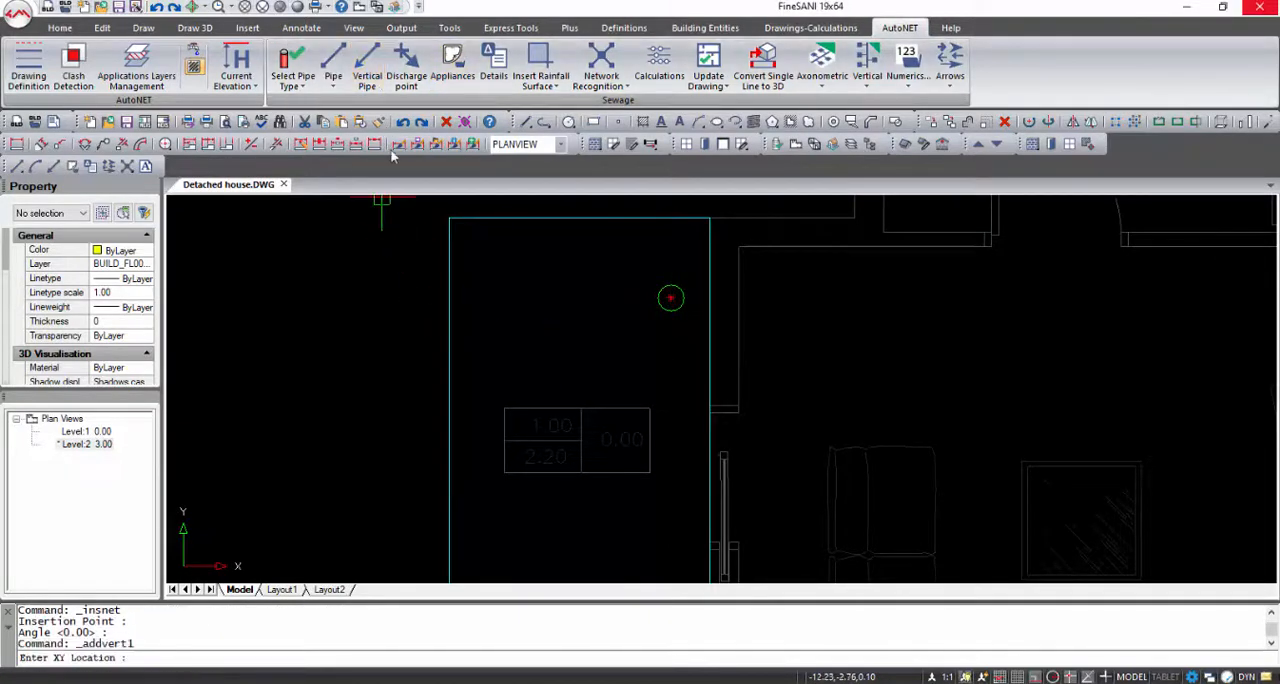
pyautogui.click(418, 264)
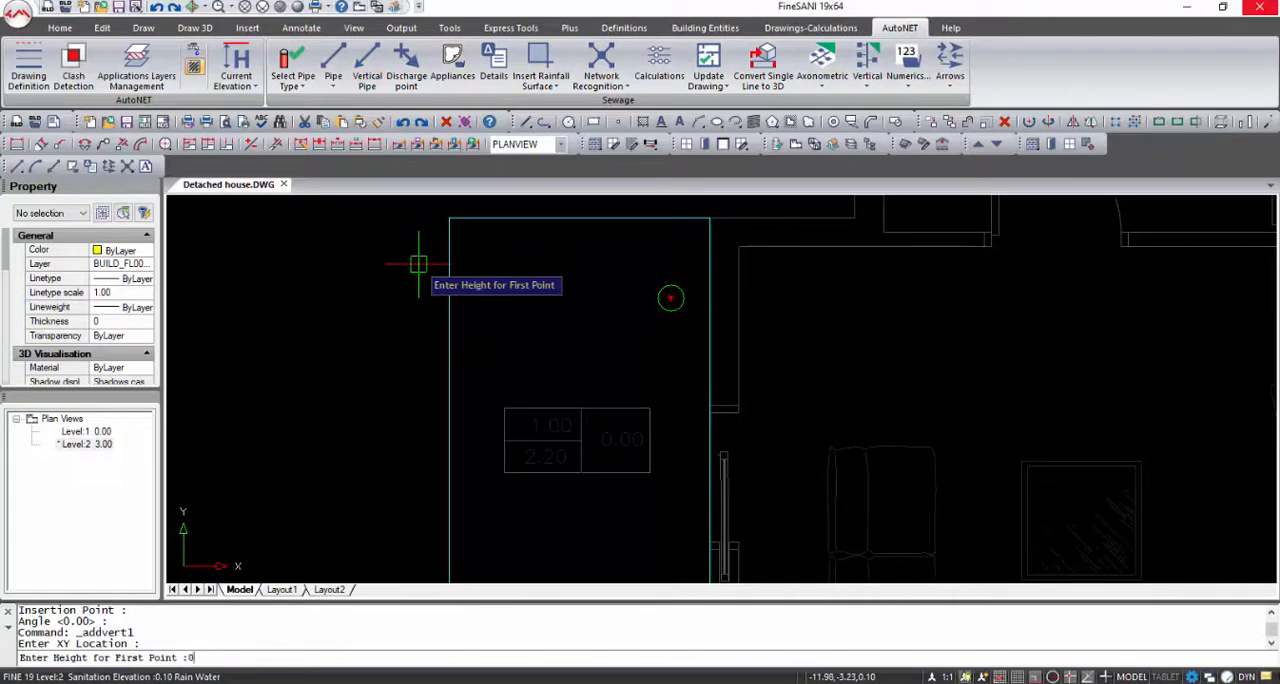
pyautogui.press('Return')
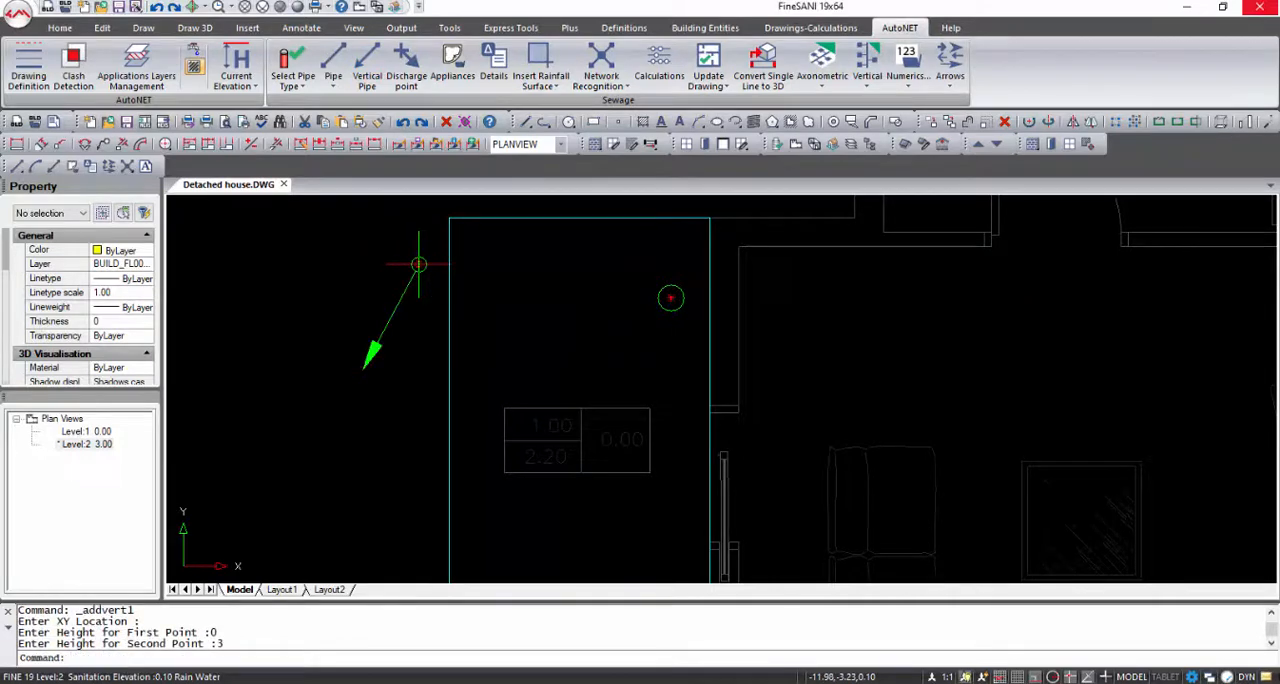
# Draw a pipe from the gutter to the rain water vertical pipe, using node snap at the start and perpendicular snap at the end
pyautogui.click(334, 80)
pyautogui.click(350, 113)
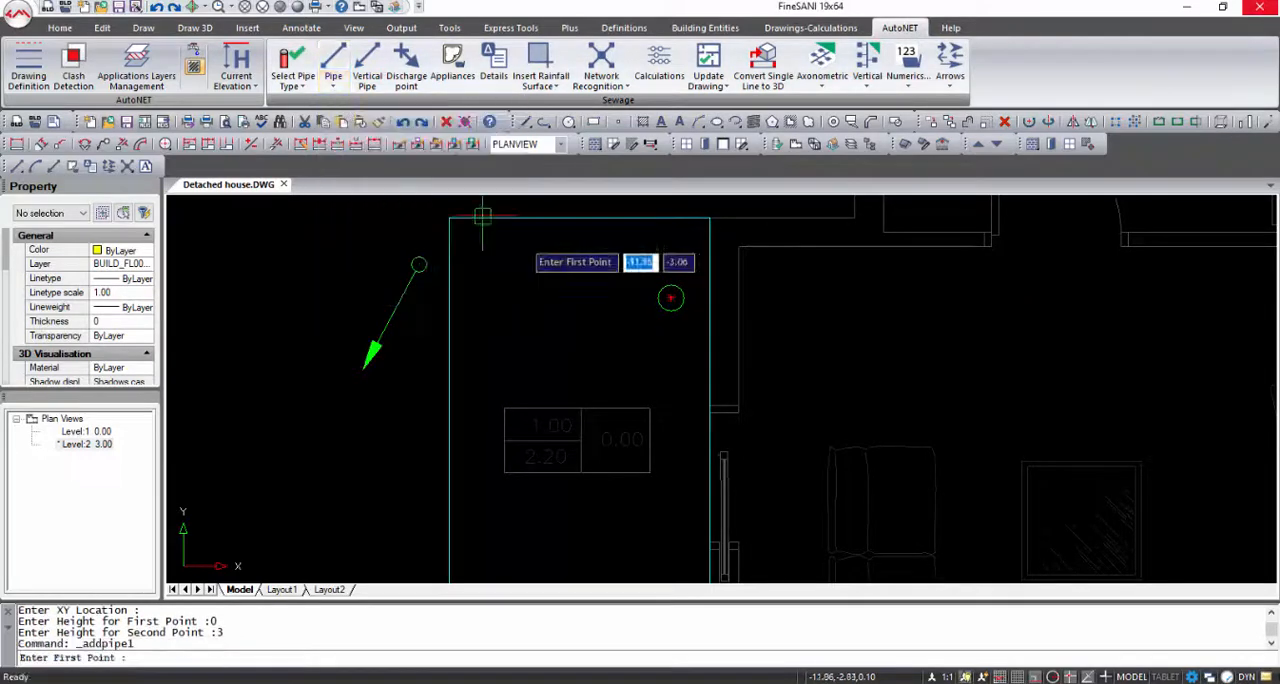
pyautogui.keyDown('shift'); pyautogui.rightClick(704, 318); pyautogui.keyUp('shift')
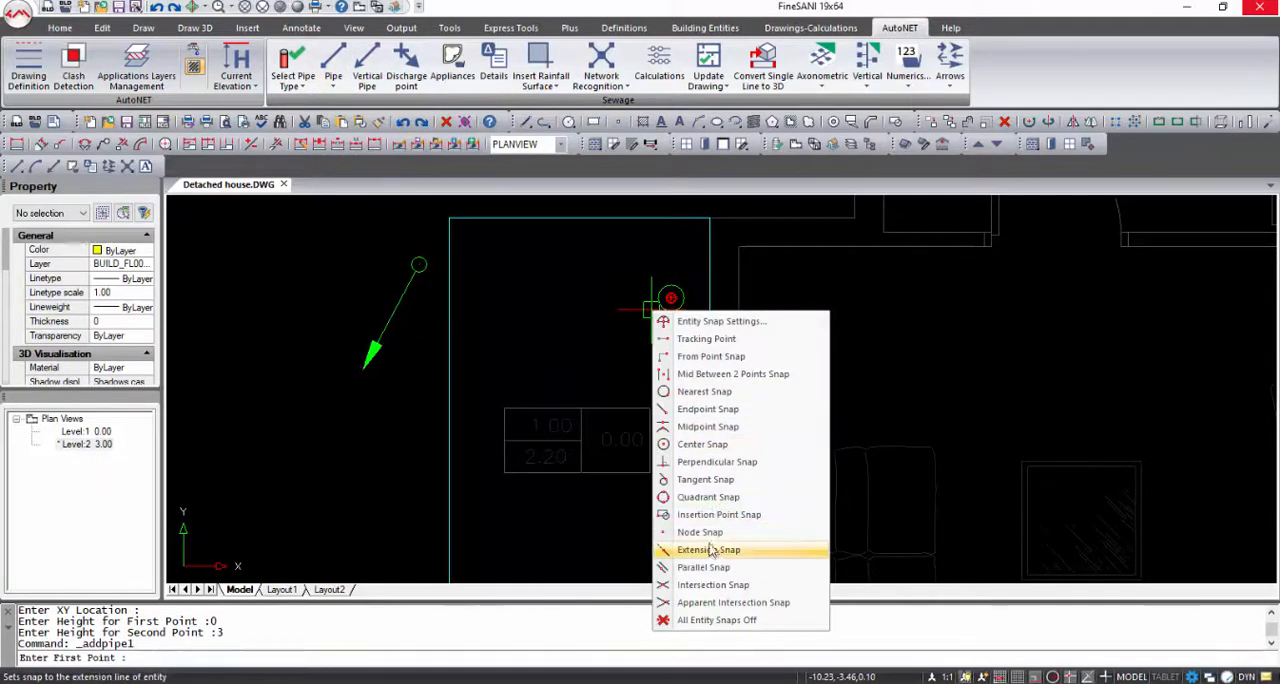
pyautogui.click(690, 487)
pyautogui.click(670, 297)
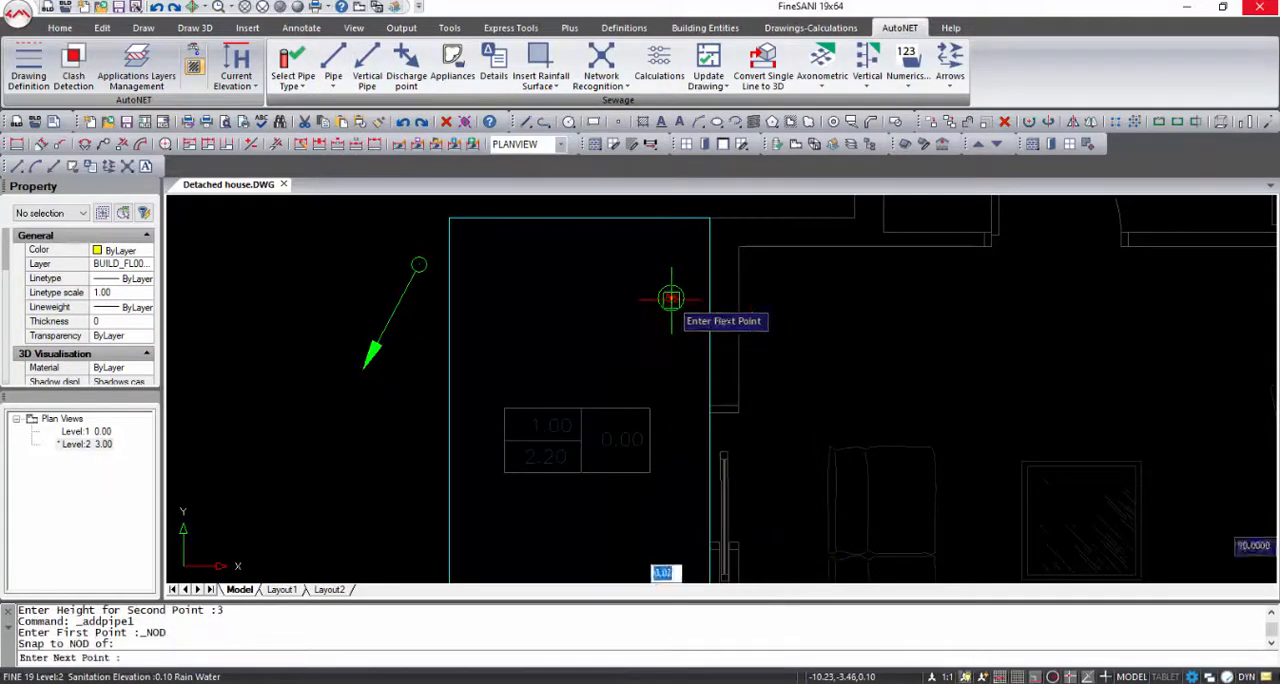
pyautogui.keyDown('shift'); pyautogui.rightClick(435, 288); pyautogui.keyUp('shift')
pyautogui.click(518, 446)
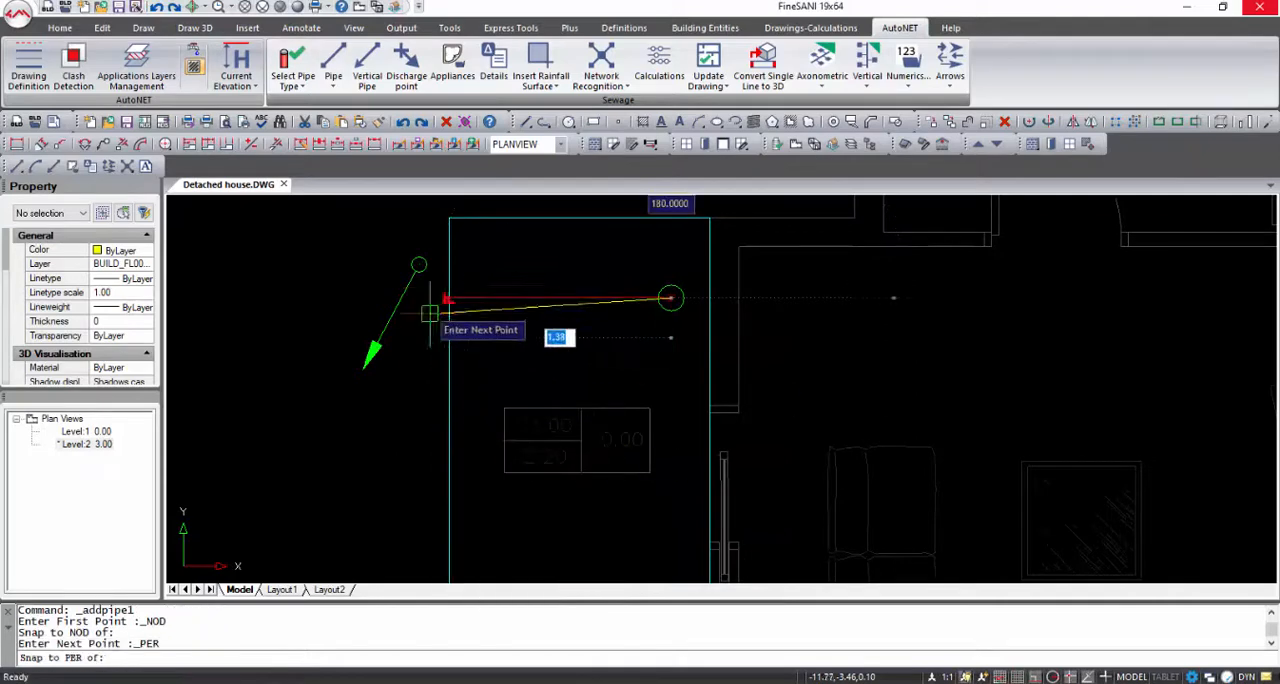
pyautogui.click(420, 265)
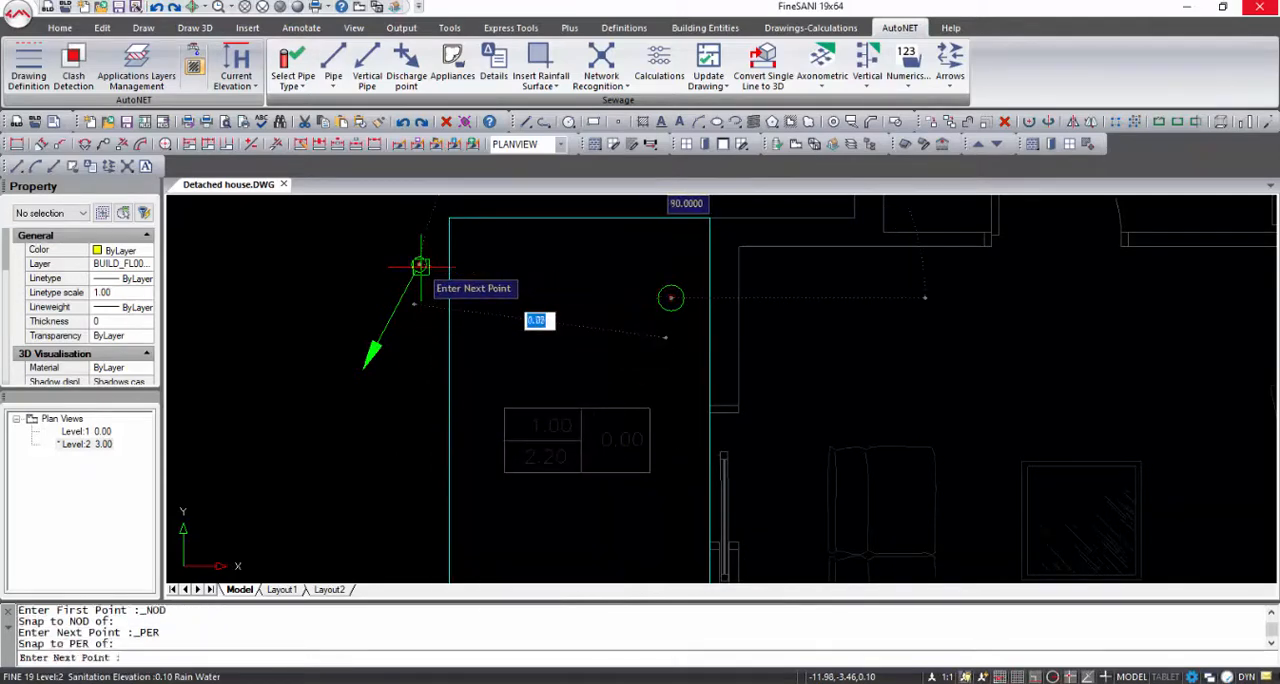
pyautogui.press('Return')
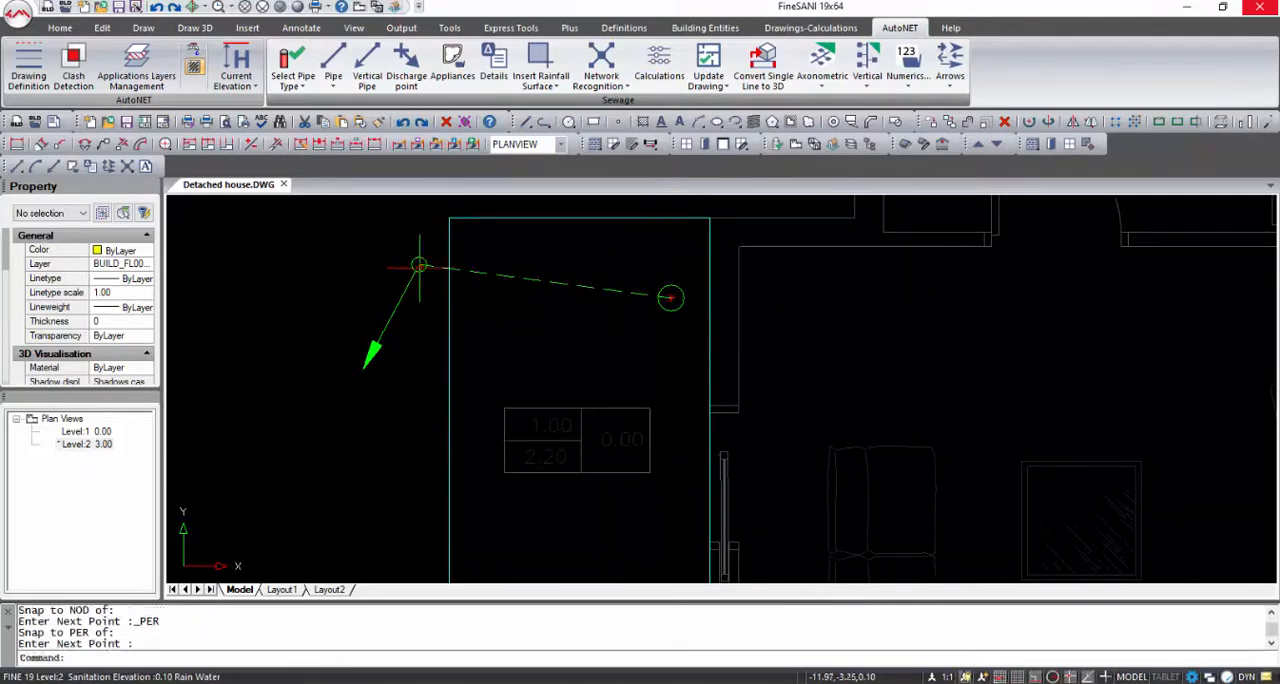
# On Level 1, draw a rain water pipe about 0.8 m straight down in plan from the vertical pipe and place a discharge point at its end
pyautogui.doubleClick(100, 433)
pyautogui.scroll(-2, 445, 462)
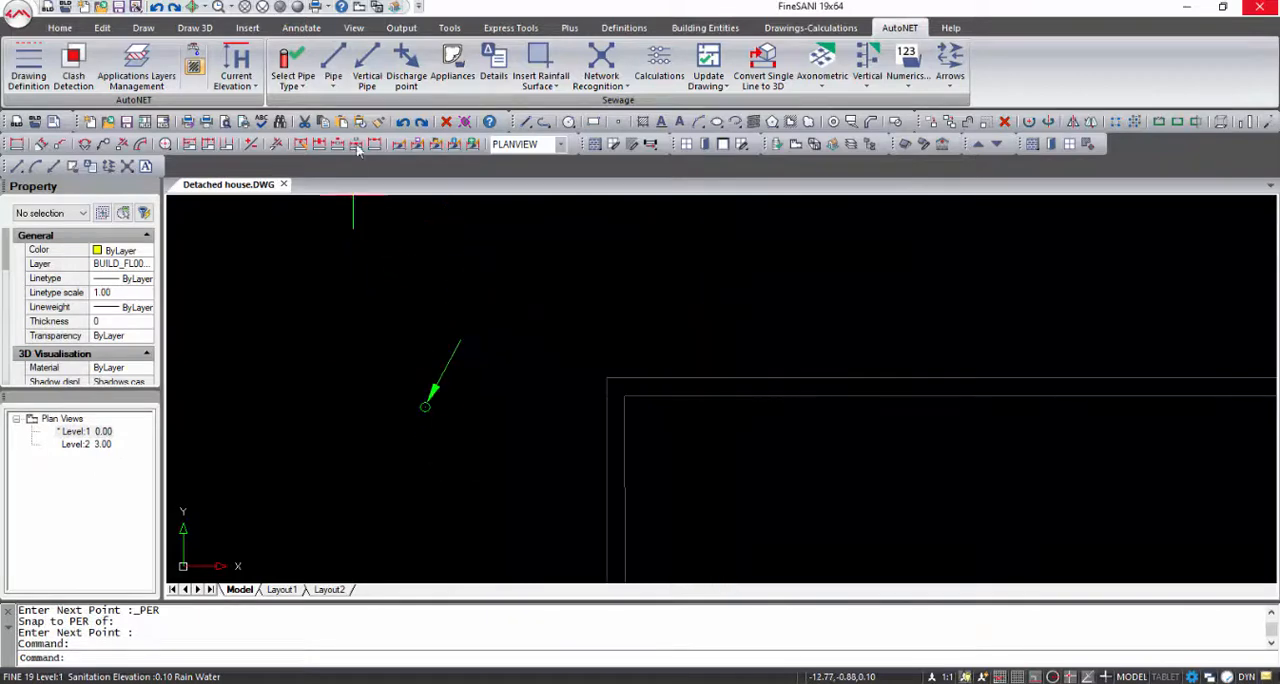
pyautogui.click(333, 75)
pyautogui.click(340, 155)
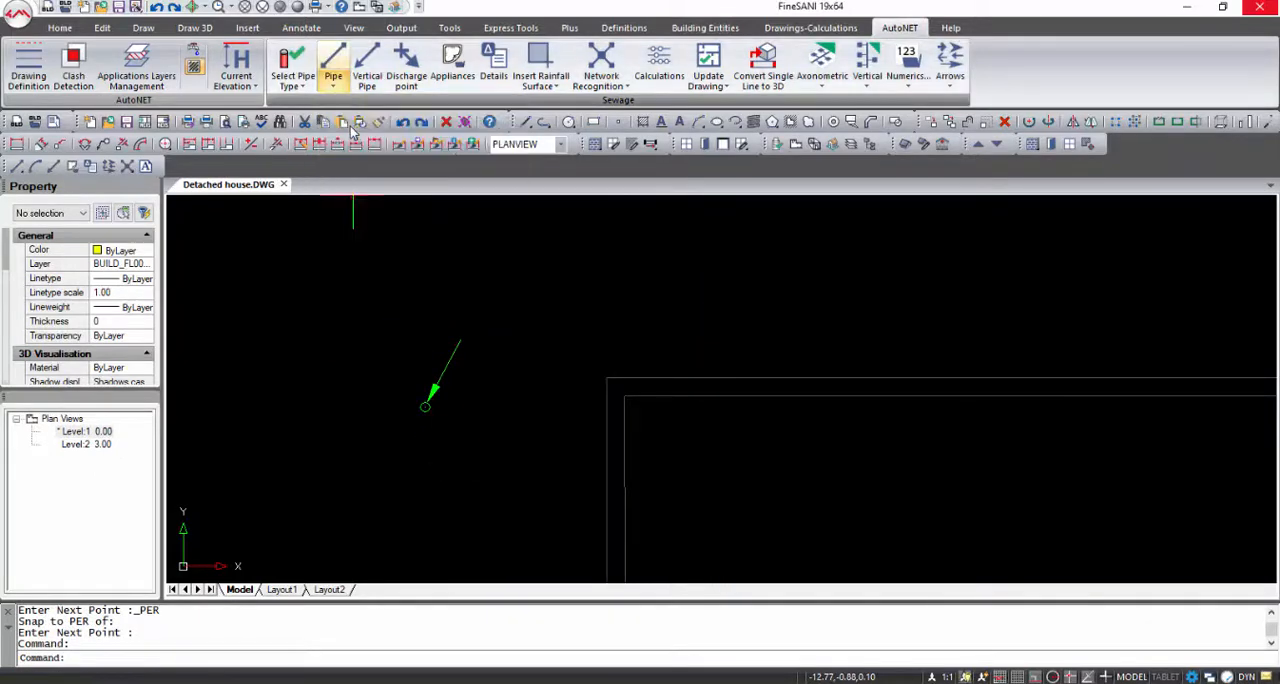
pyautogui.click(425, 407)
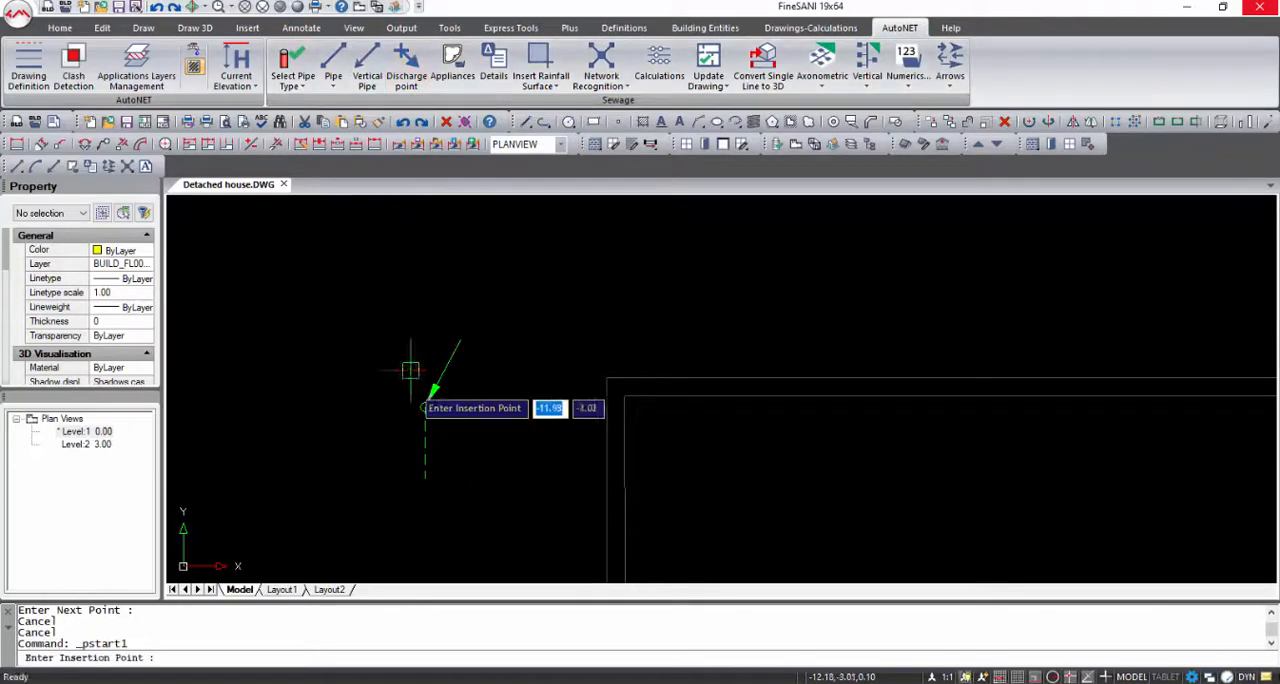
pyautogui.click(425, 479)
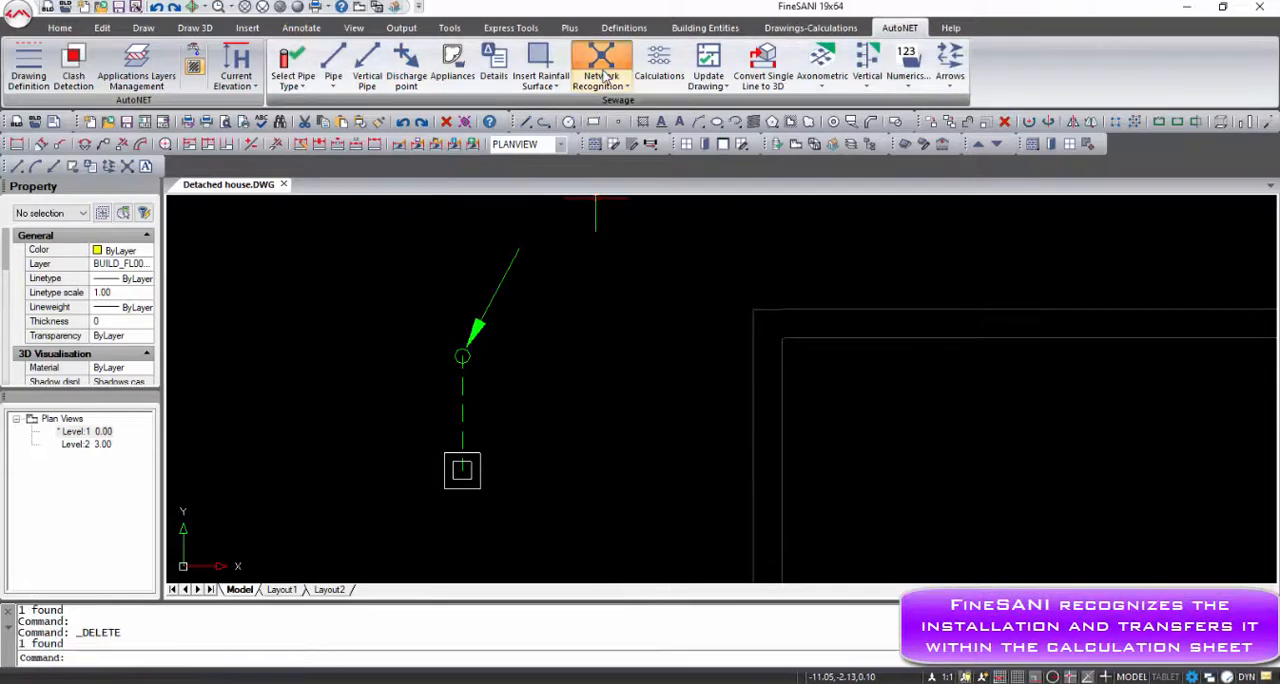
# Recognise the network, update the Sewage calculation sheet with the data from the drawing, and maximise the sheet
pyautogui.click(600, 70)
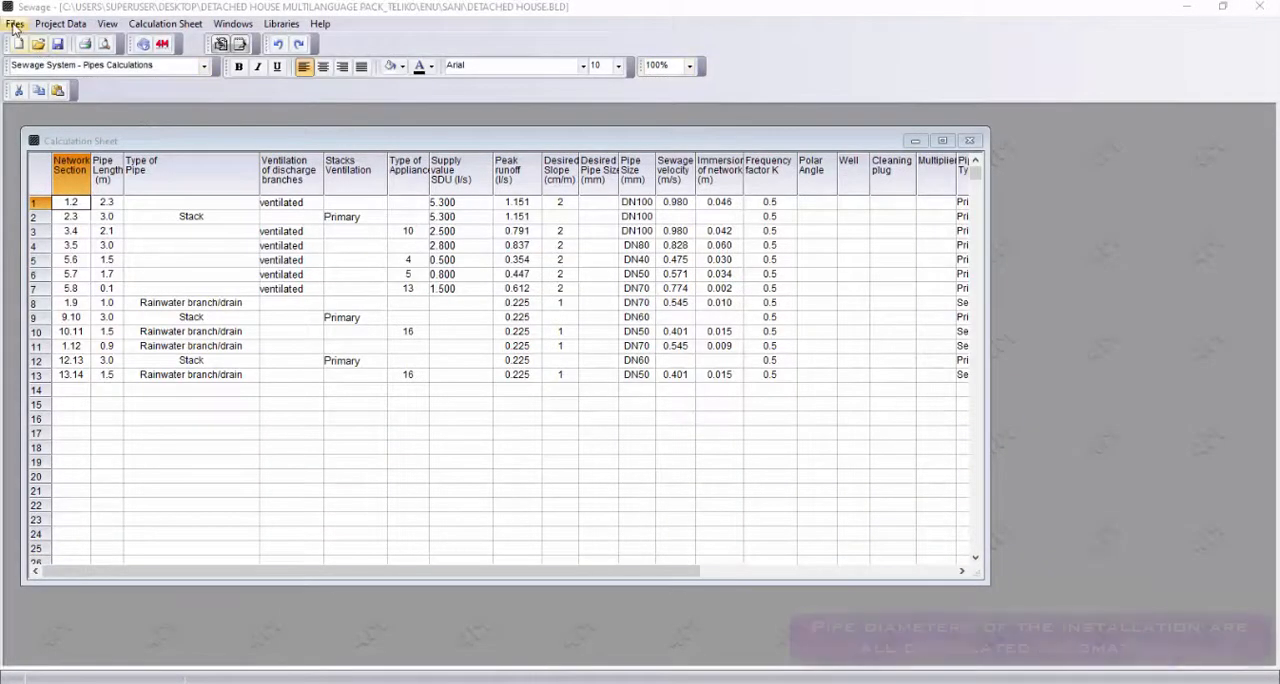
pyautogui.click(14, 24)
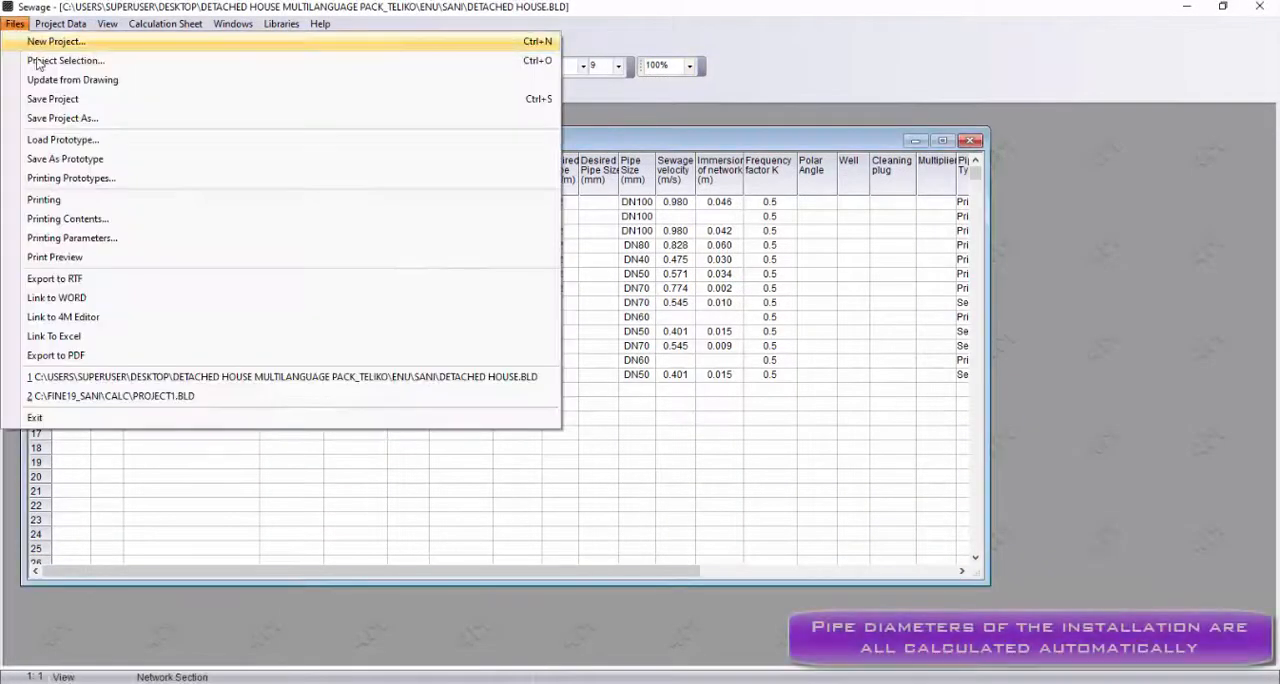
pyautogui.click(25, 421)
pyautogui.click(620, 354)
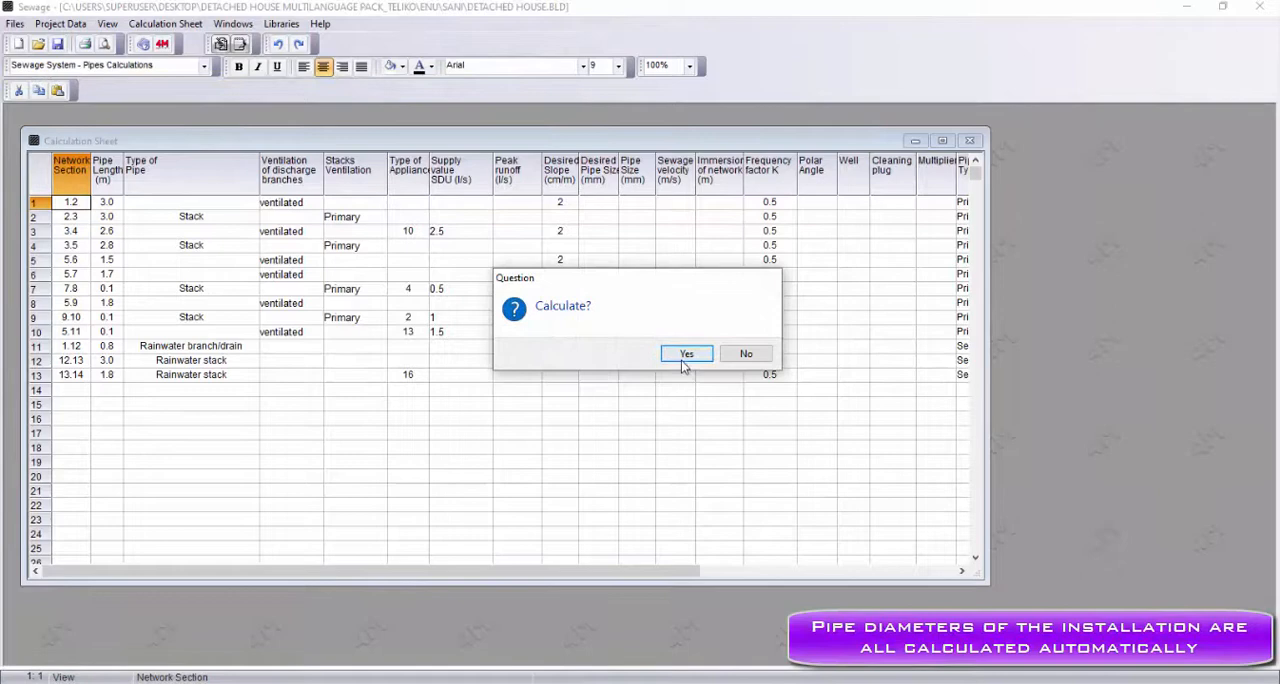
pyautogui.click(686, 354)
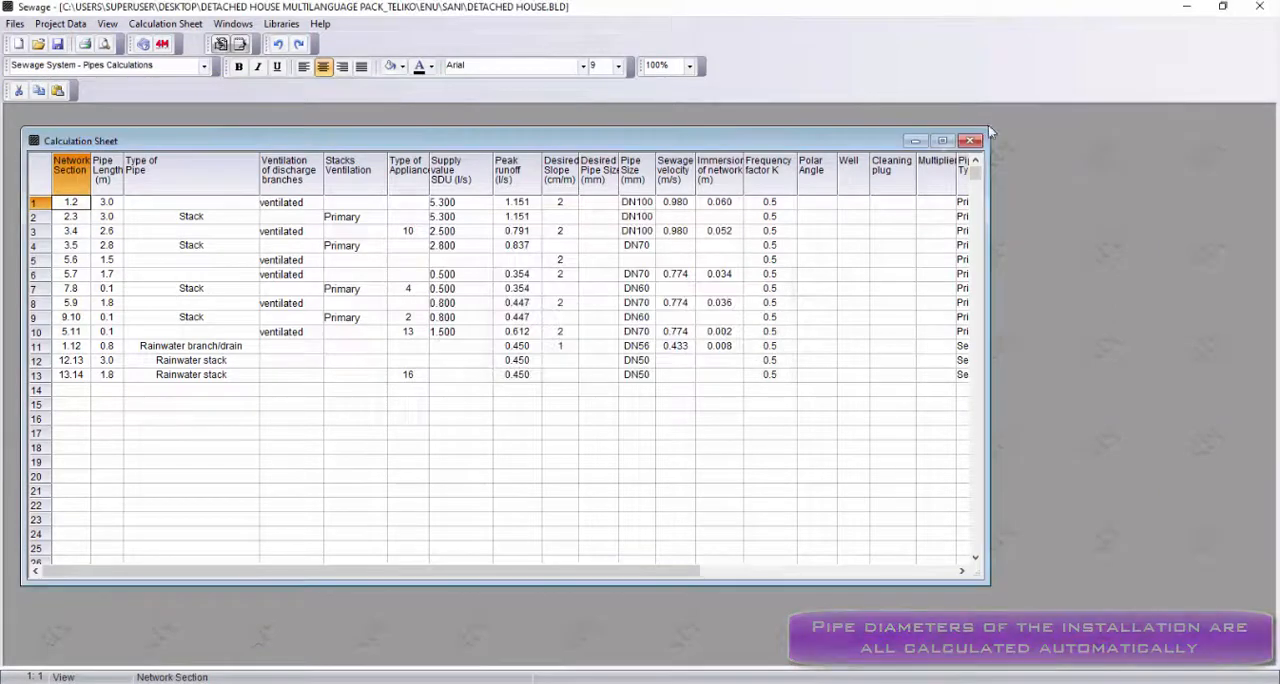
pyautogui.click(942, 140)
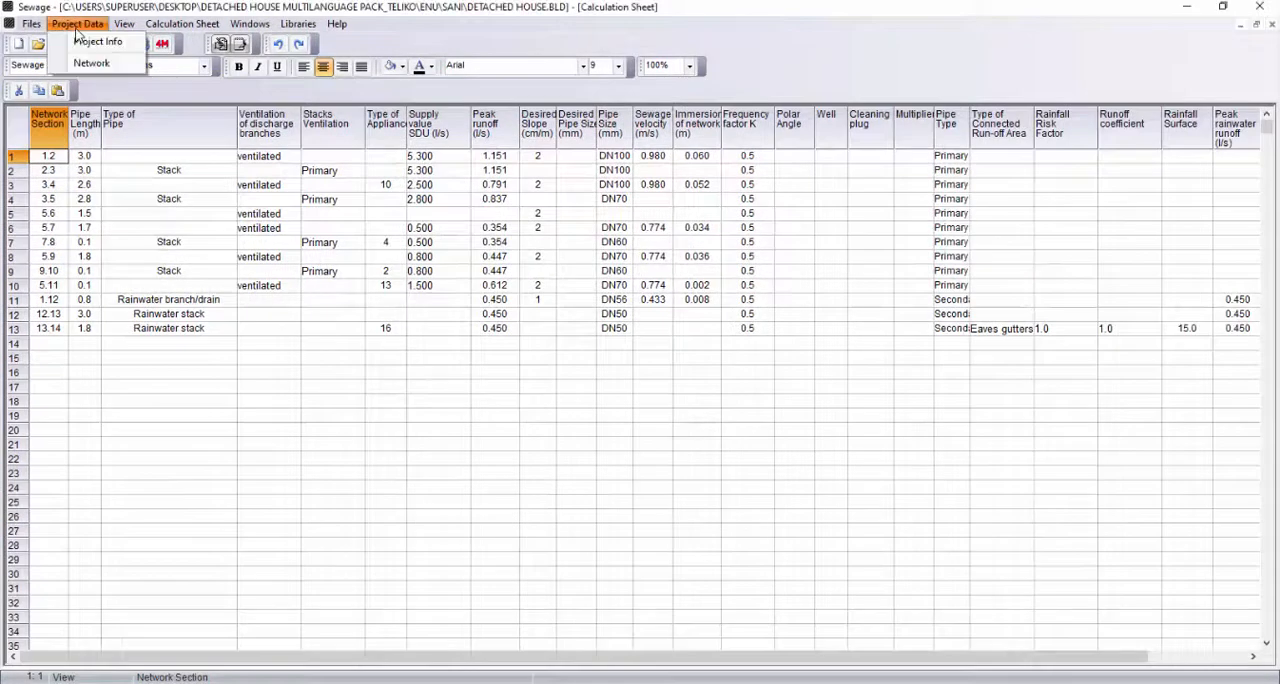
# Review the project's Network Options without changing them and open the Bill of Materials - Costing
pyautogui.click(92, 64)
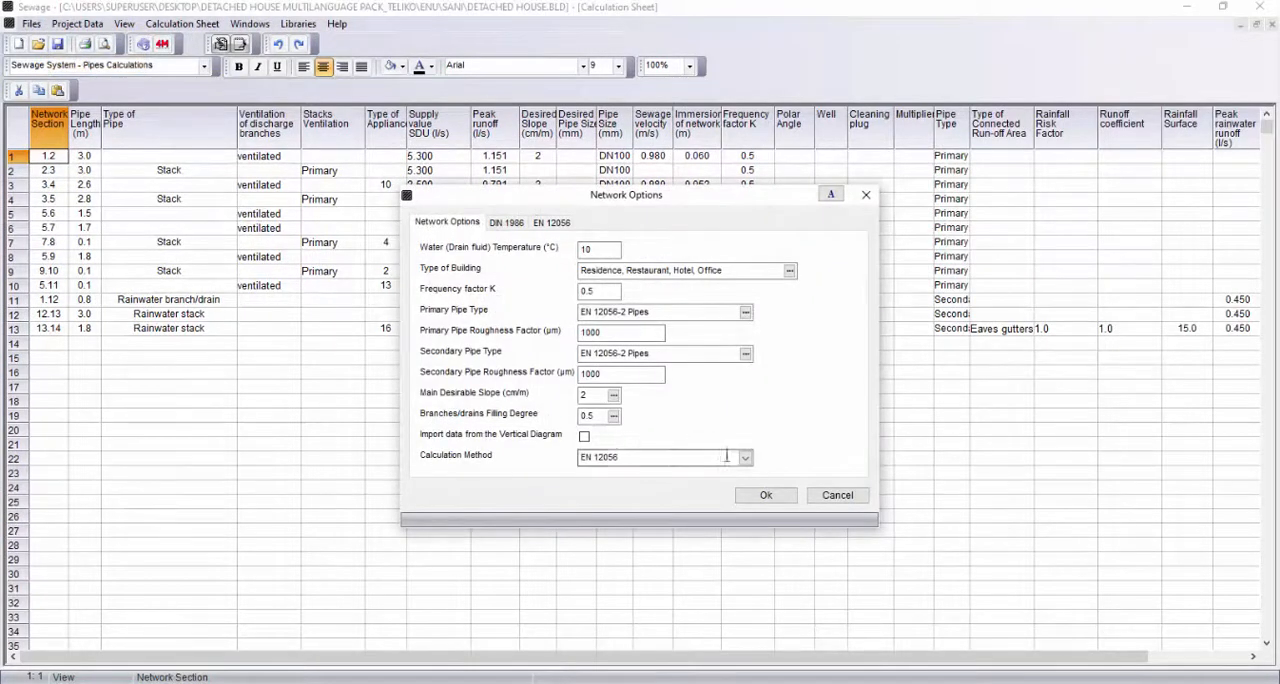
pyautogui.click(866, 196)
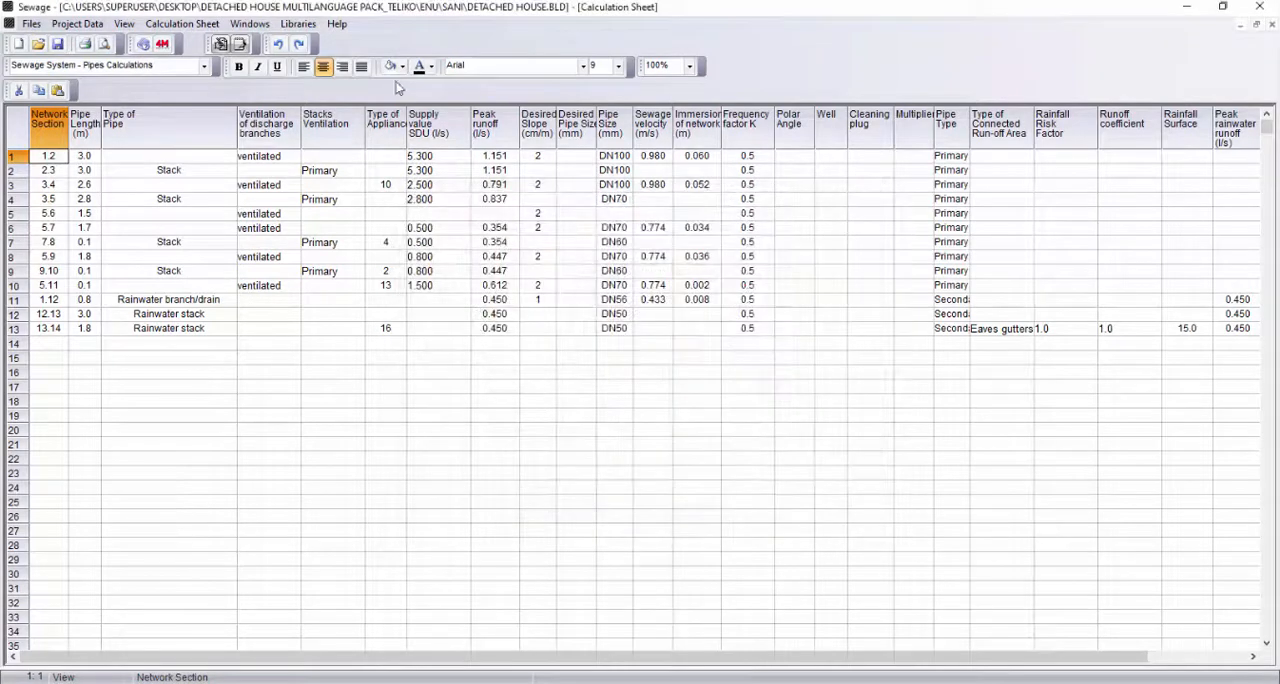
pyautogui.click(249, 24)
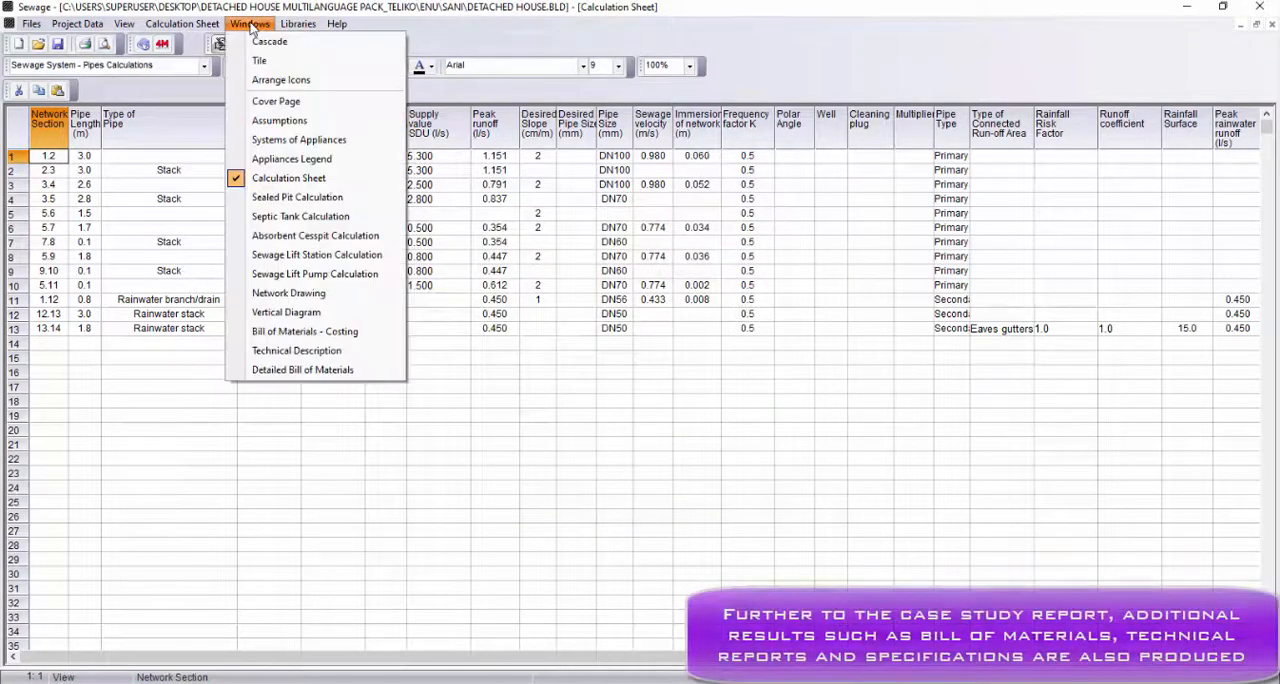
pyautogui.click(316, 331)
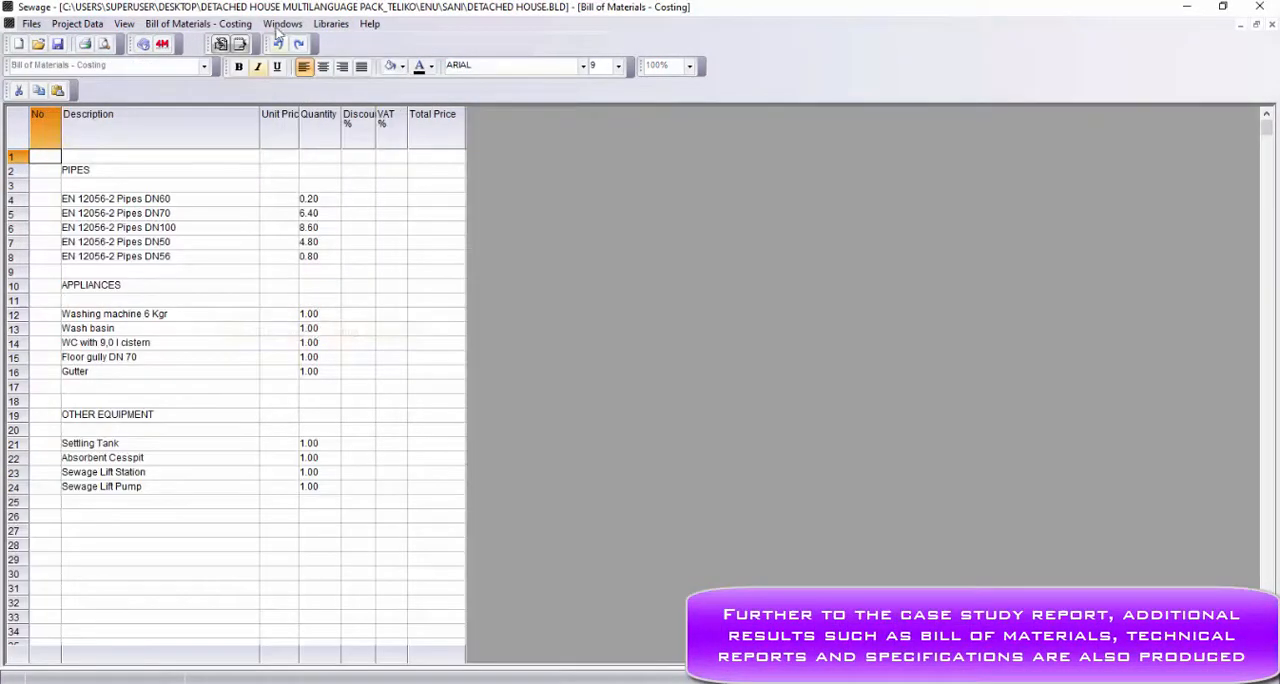
# Open the Technical Description and read it through to the end
pyautogui.click(280, 25)
pyautogui.click(324, 350)
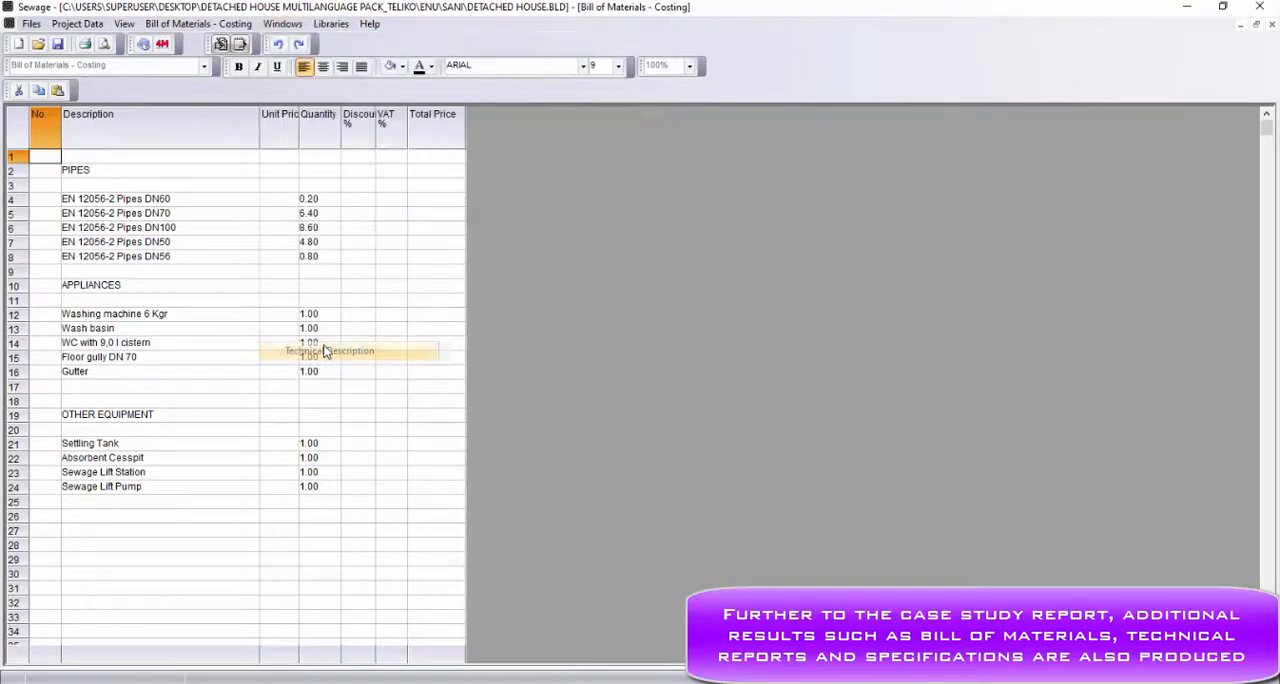
pyautogui.scroll(-20, 324, 350)
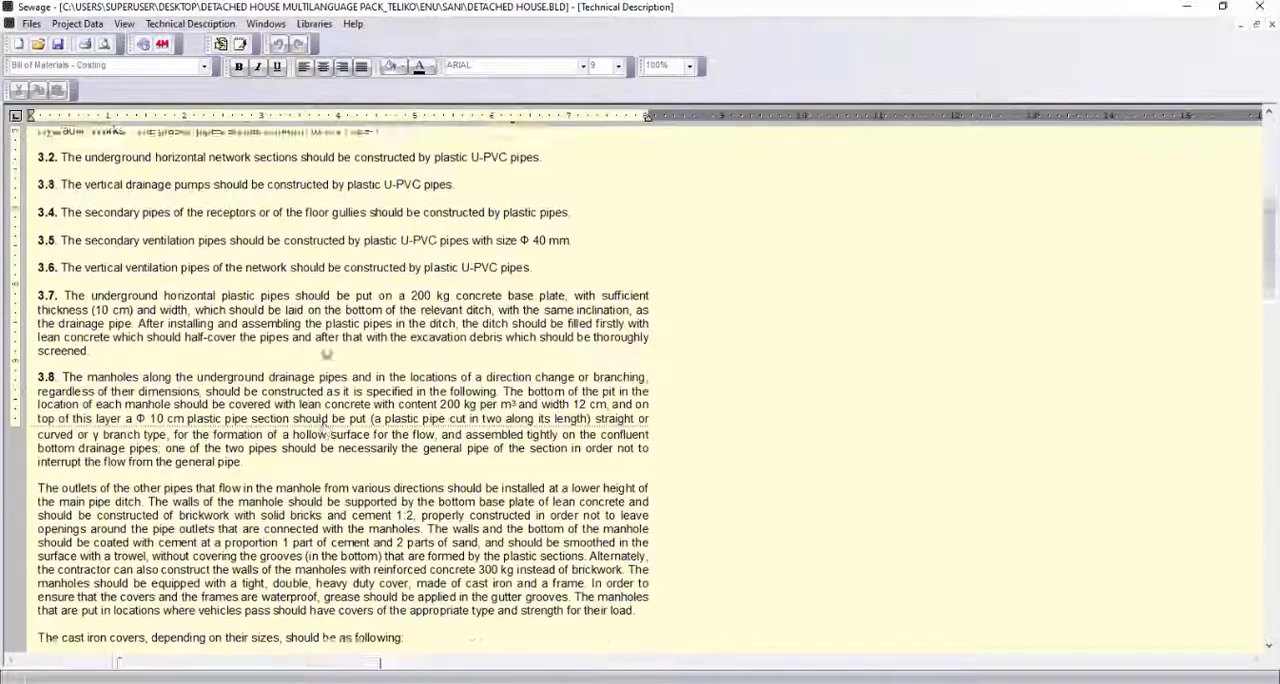
pyautogui.scroll(-5, 324, 350)
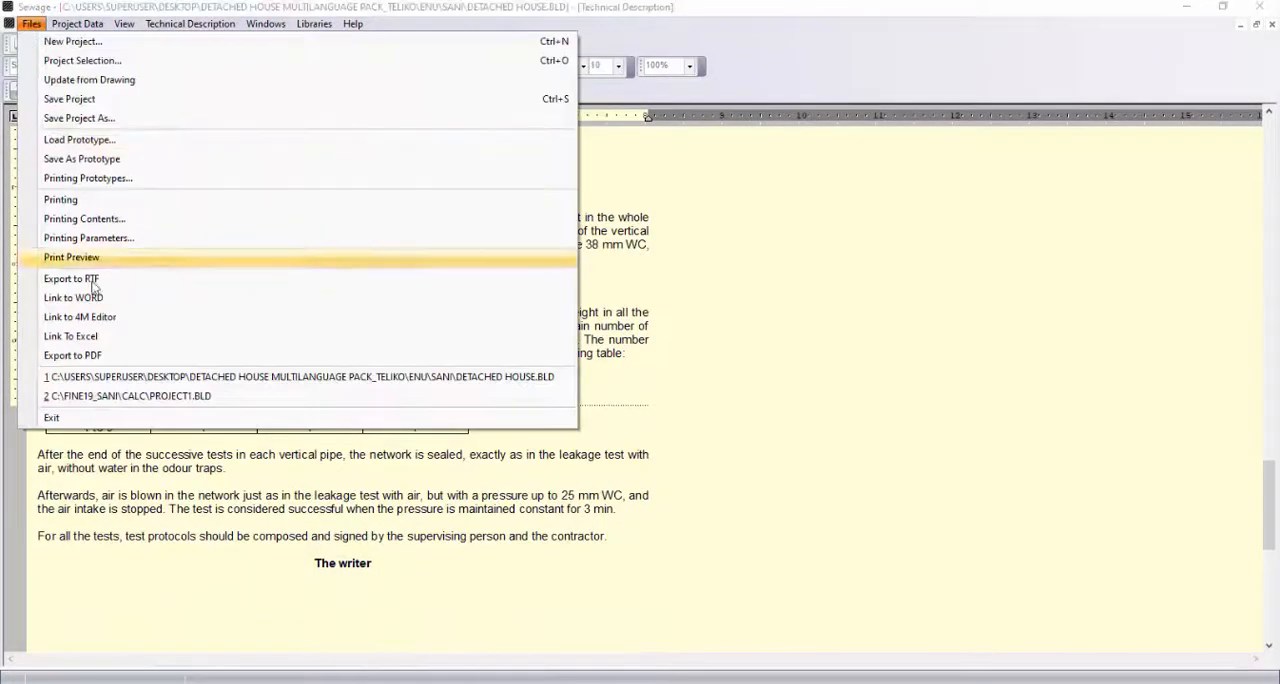
# Exit the Sewage calculations saving the project changes, and display the building drawing in plan view
pyautogui.click(108, 424)
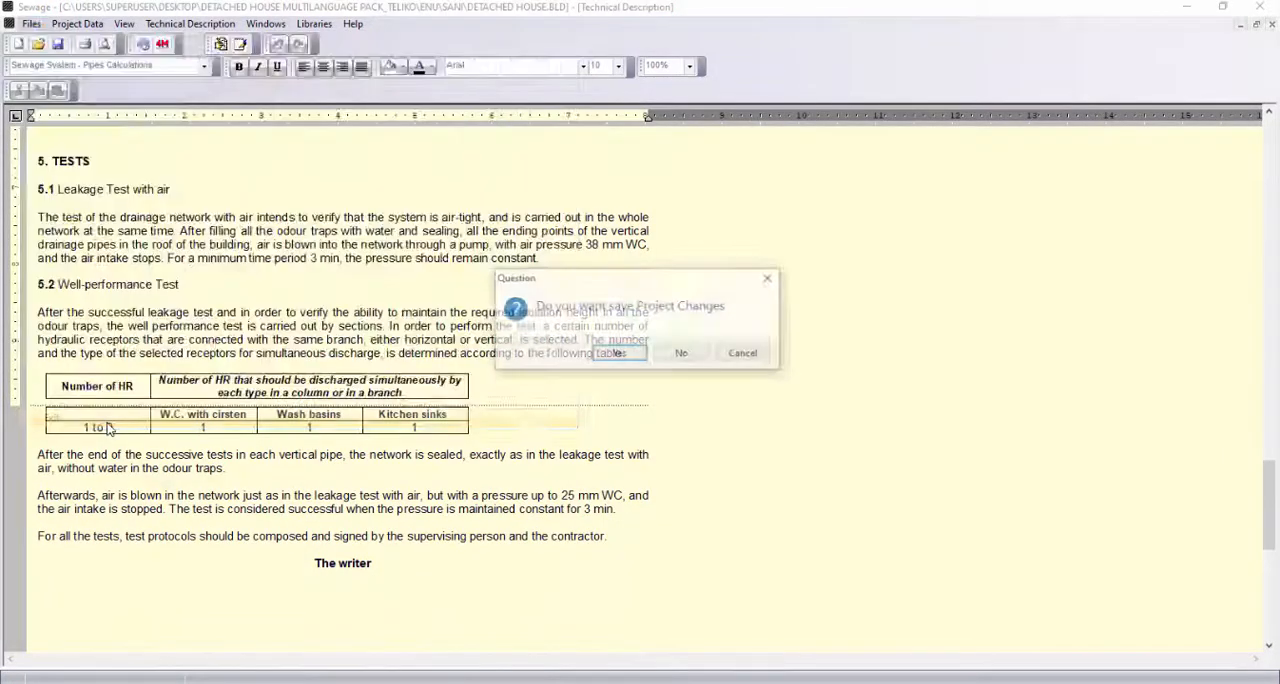
pyautogui.click(619, 355)
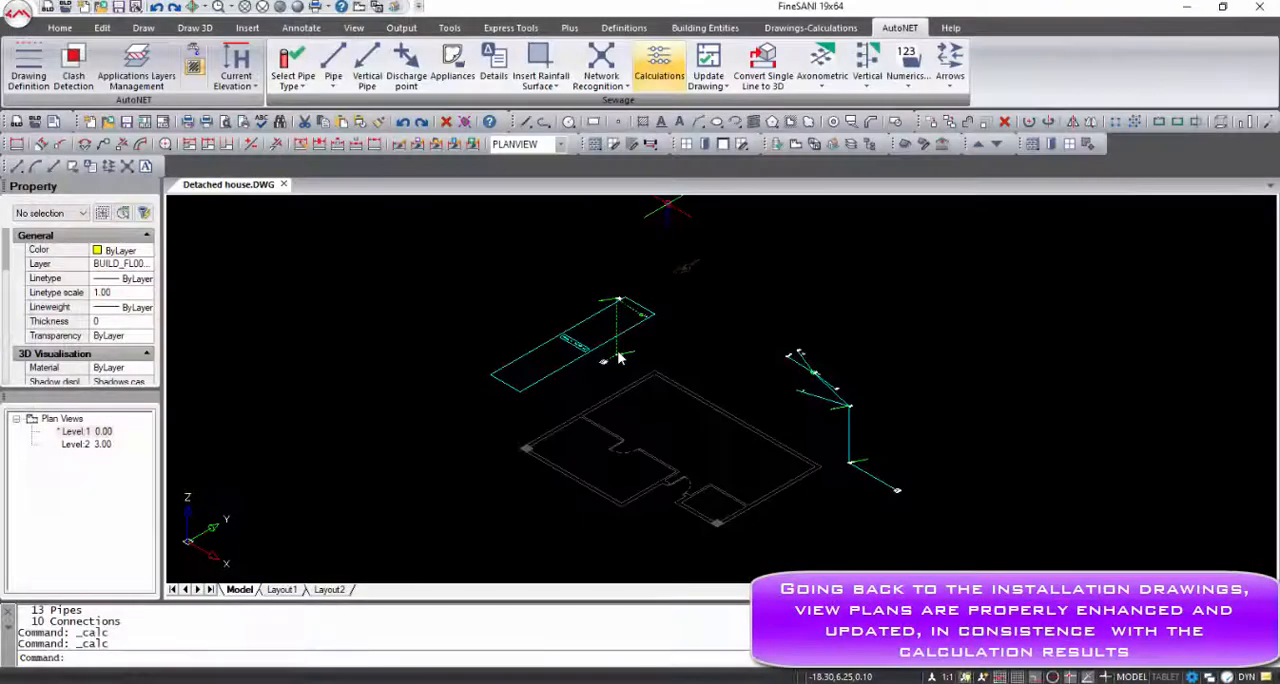
pyautogui.click(359, 7)
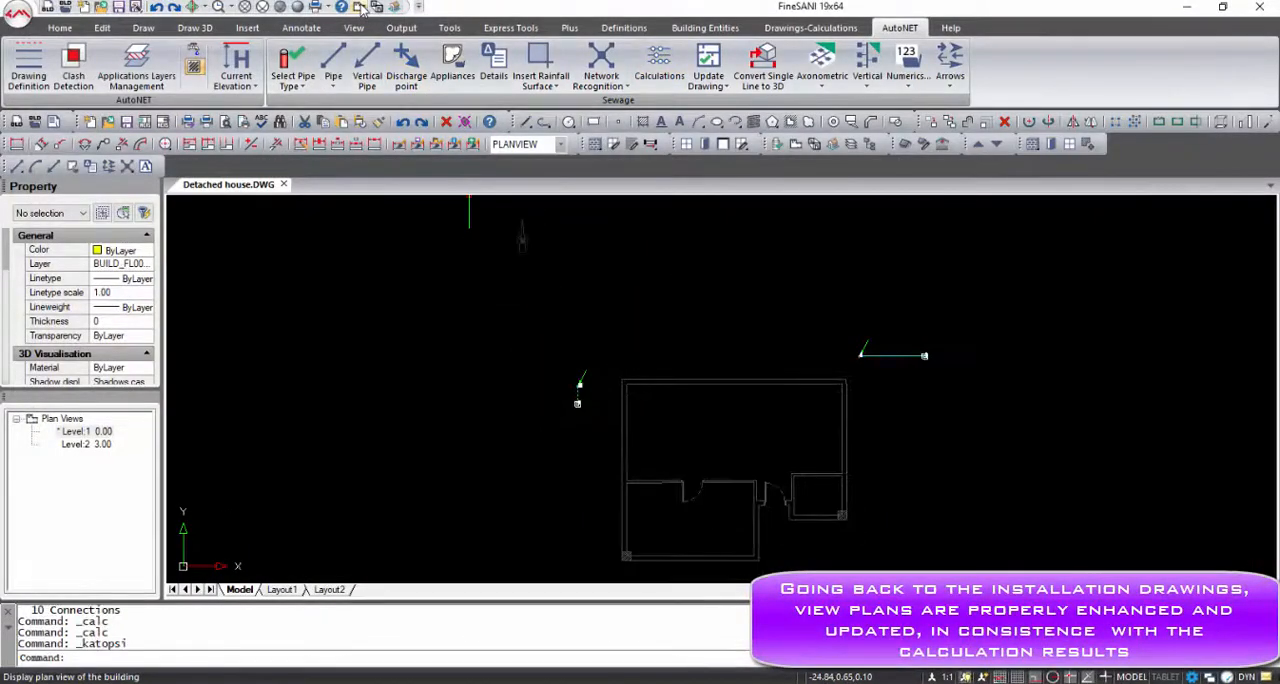
# Update the drawing with the calculation results, auto-placing labels for all network segments and all receptors on all levels
pyautogui.click(709, 70)
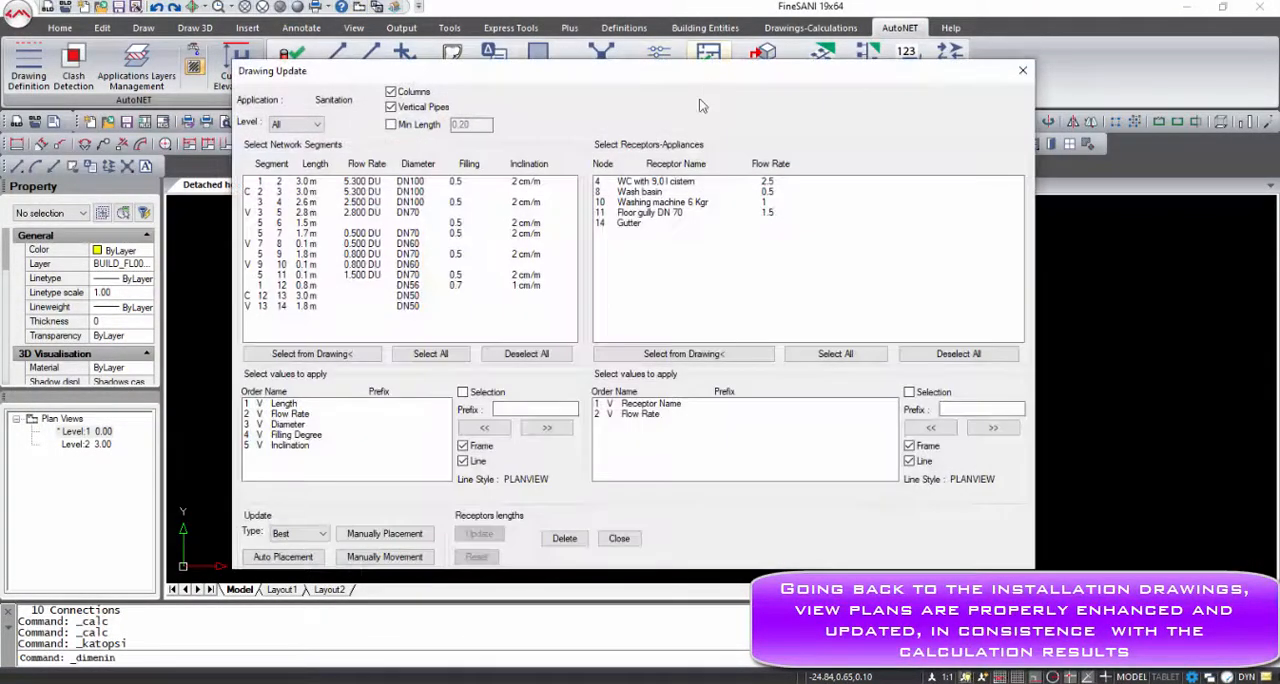
pyautogui.click(430, 354)
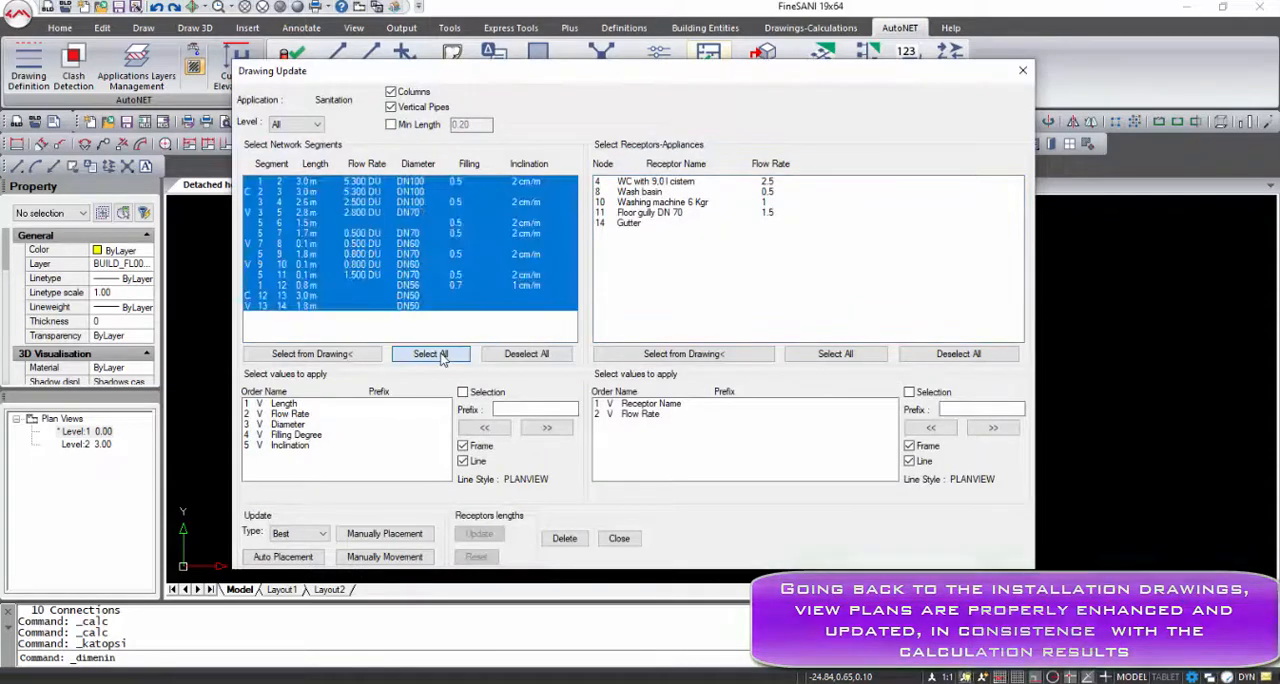
pyautogui.click(835, 354)
pyautogui.click(299, 560)
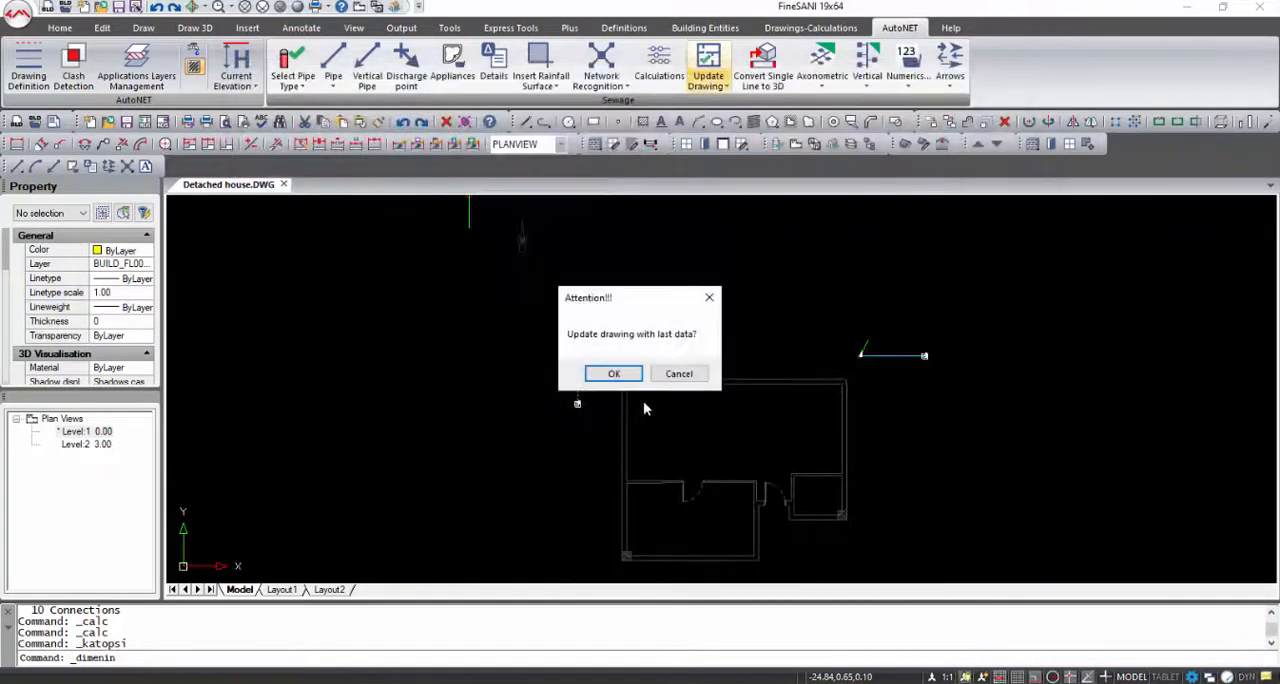
pyautogui.click(614, 374)
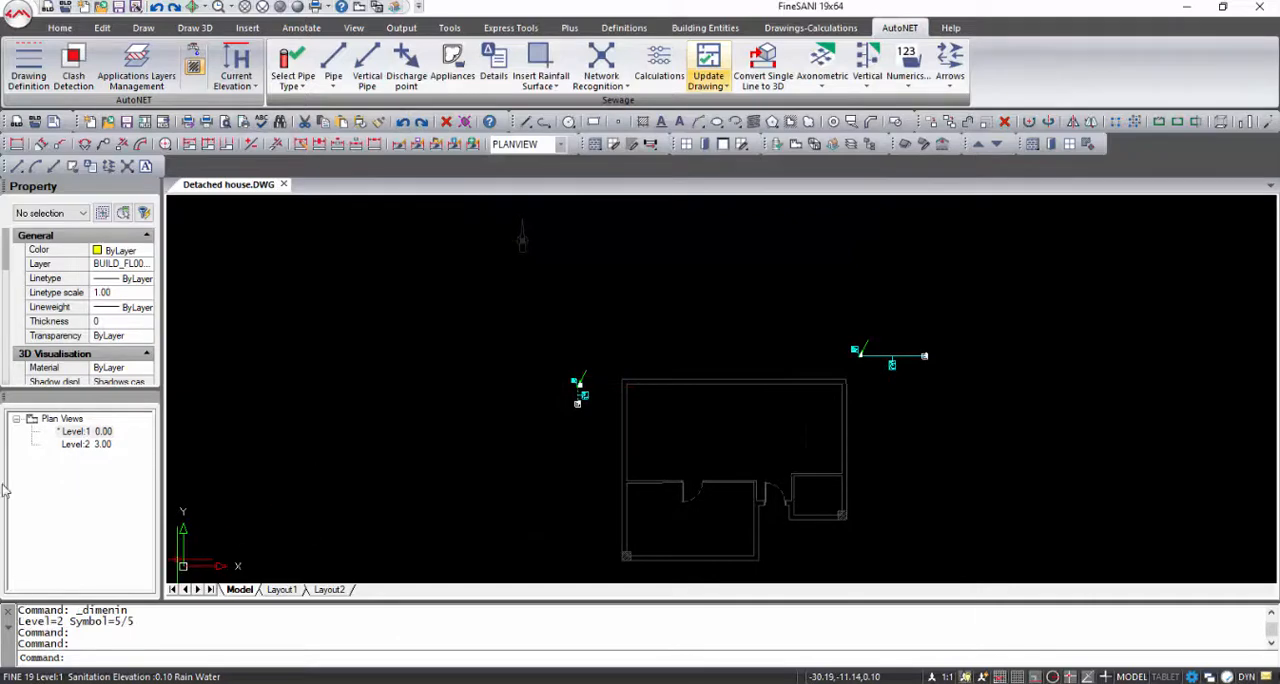
# Examine the labels on the Level 2 plan around the bathroom sewage pipes and the terrace gutter
pyautogui.doubleClick(89, 445)
pyautogui.scroll(6, 738, 431)
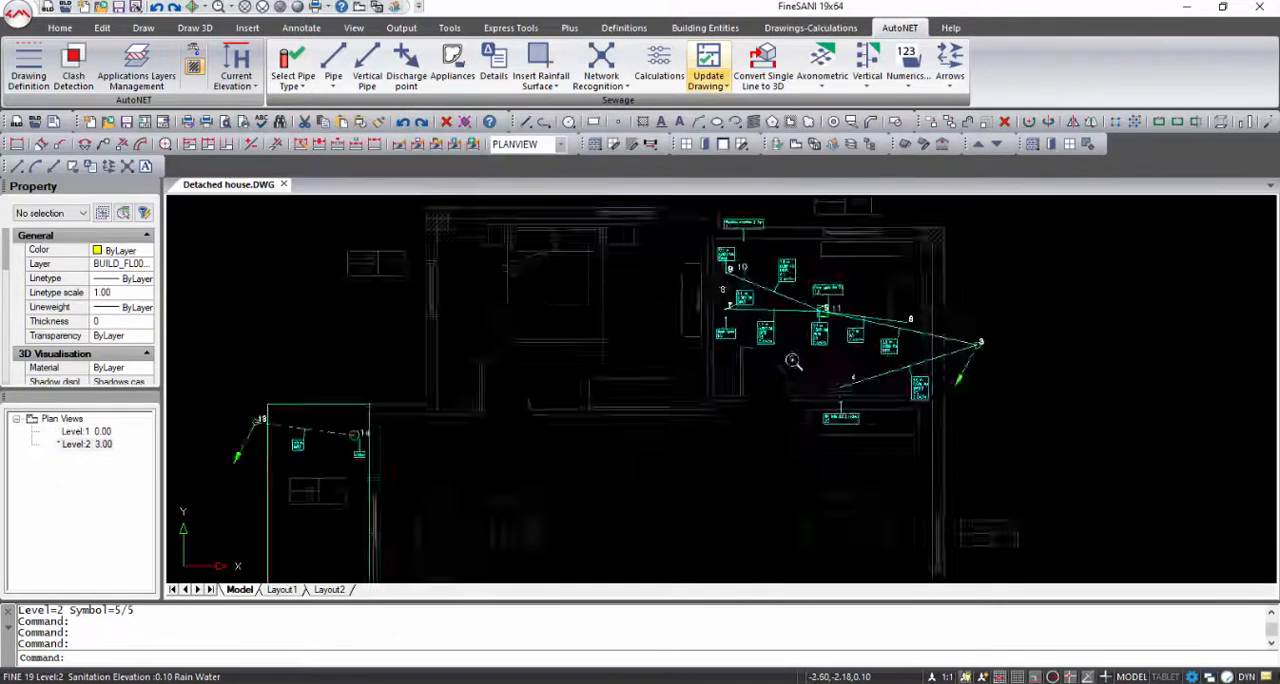
pyautogui.scroll(-5, 738, 431)
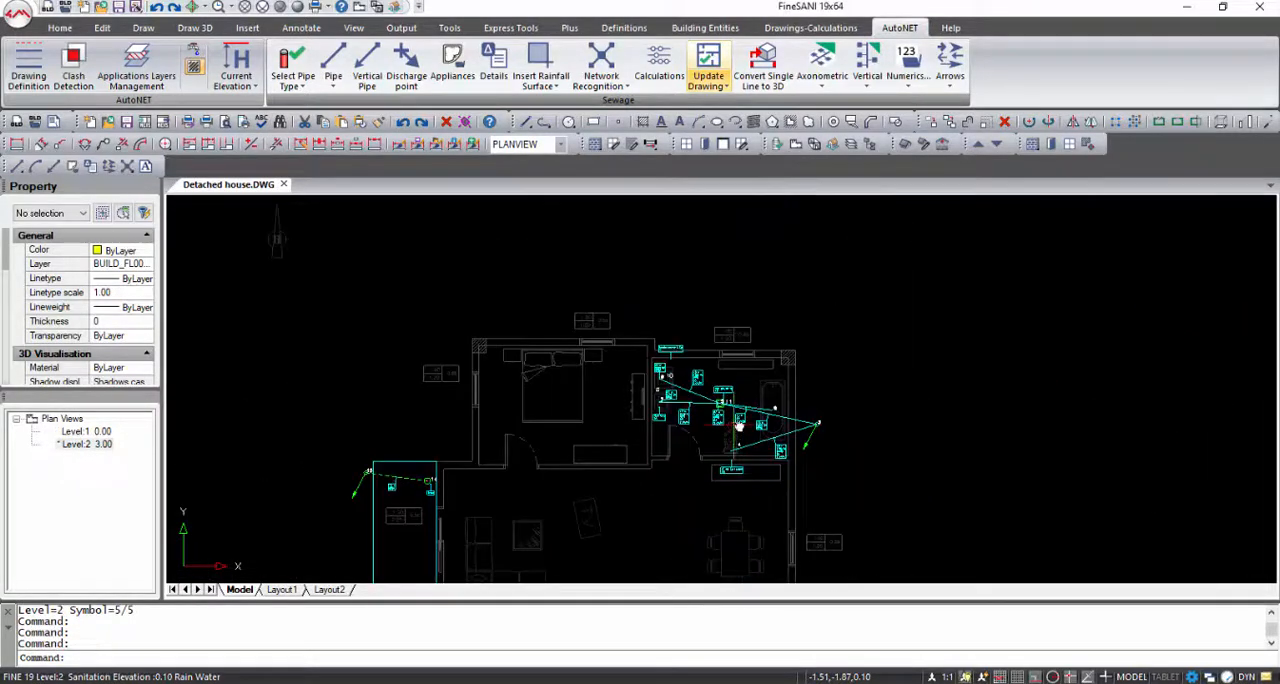
pyautogui.moveTo(738, 427); pyautogui.dragTo(779, 283, button='middle')
pyautogui.moveTo(755, 360); pyautogui.dragTo(785, 358, button='middle')
pyautogui.scroll(10, 490, 308)
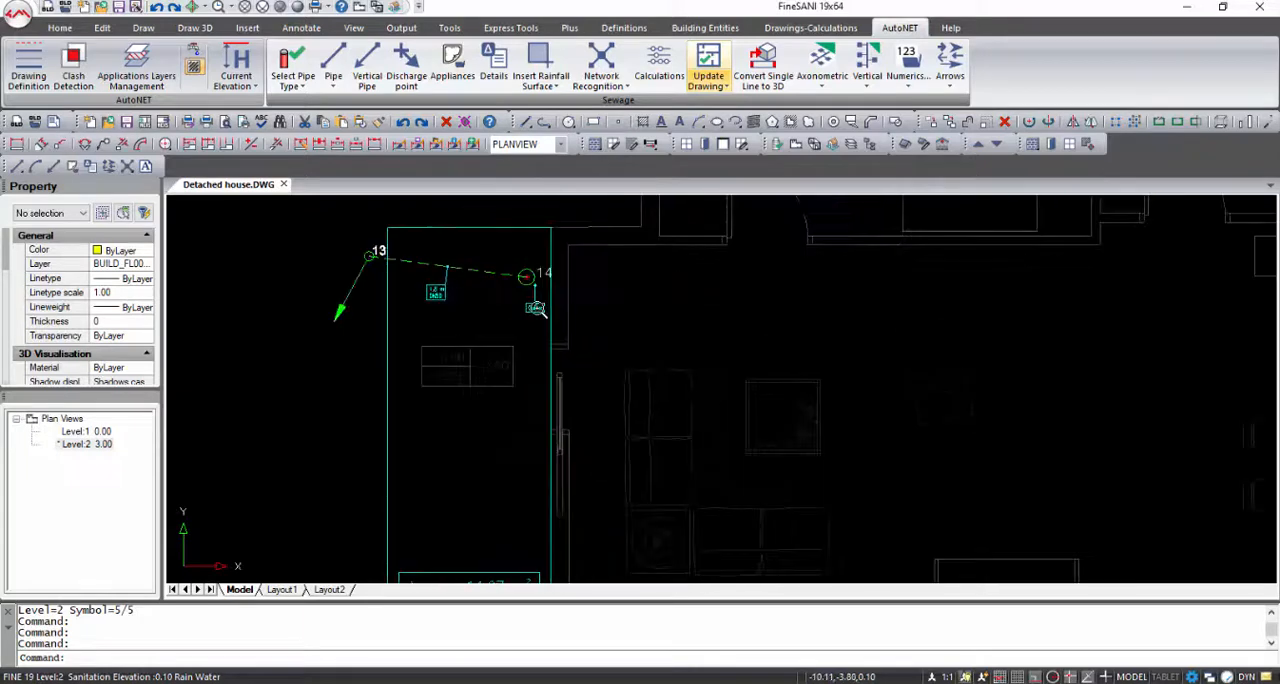
pyautogui.scroll(-12, 490, 308)
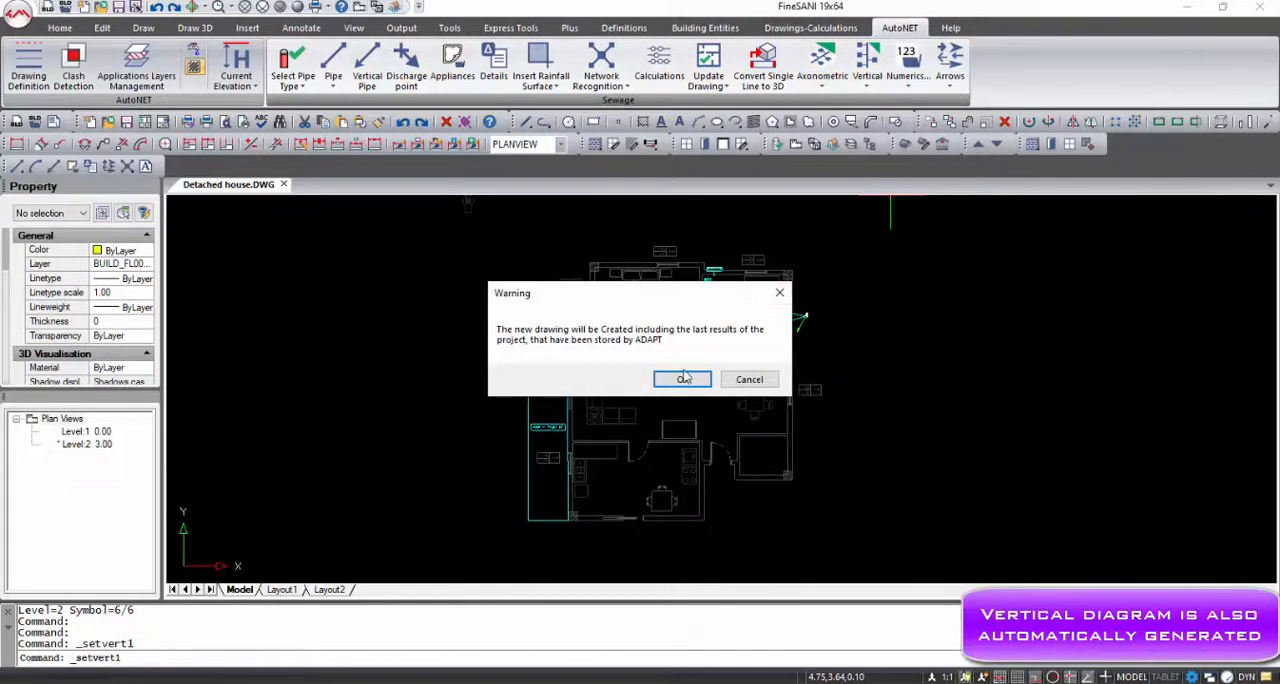
# Generate the sewerage vertical diagram from the last stored project results and close its network window
pyautogui.click(683, 379)
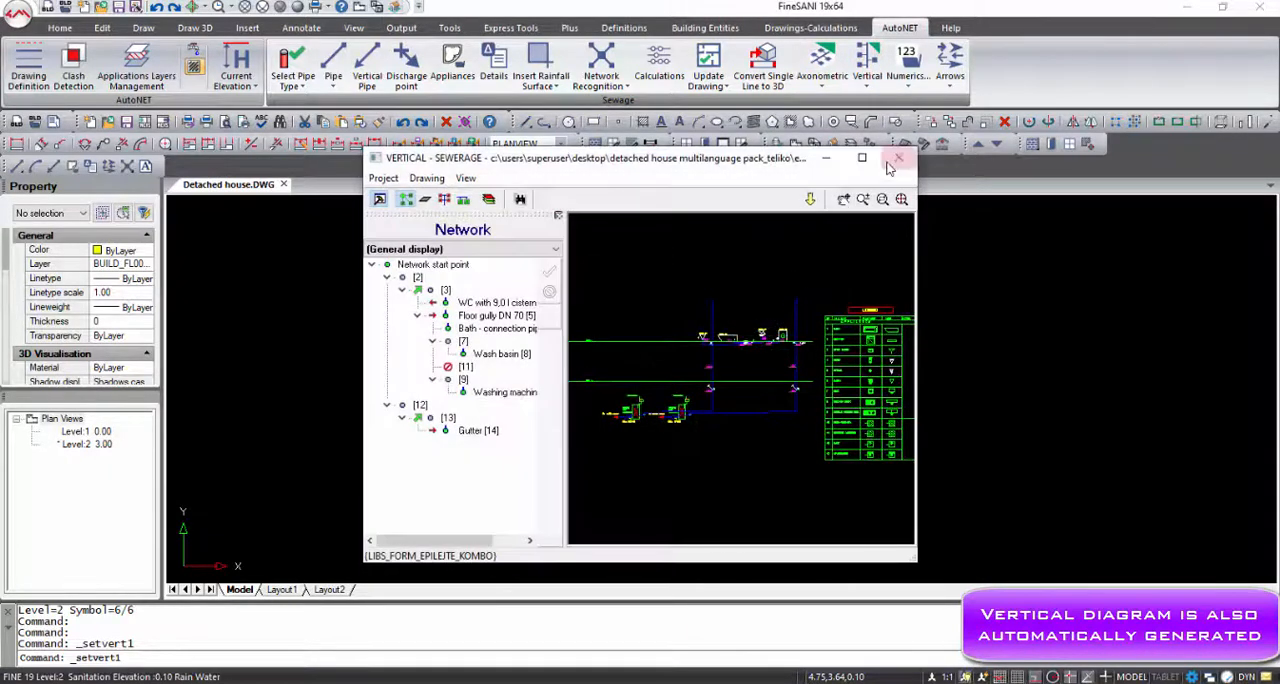
pyautogui.click(895, 160)
pyautogui.click(658, 374)
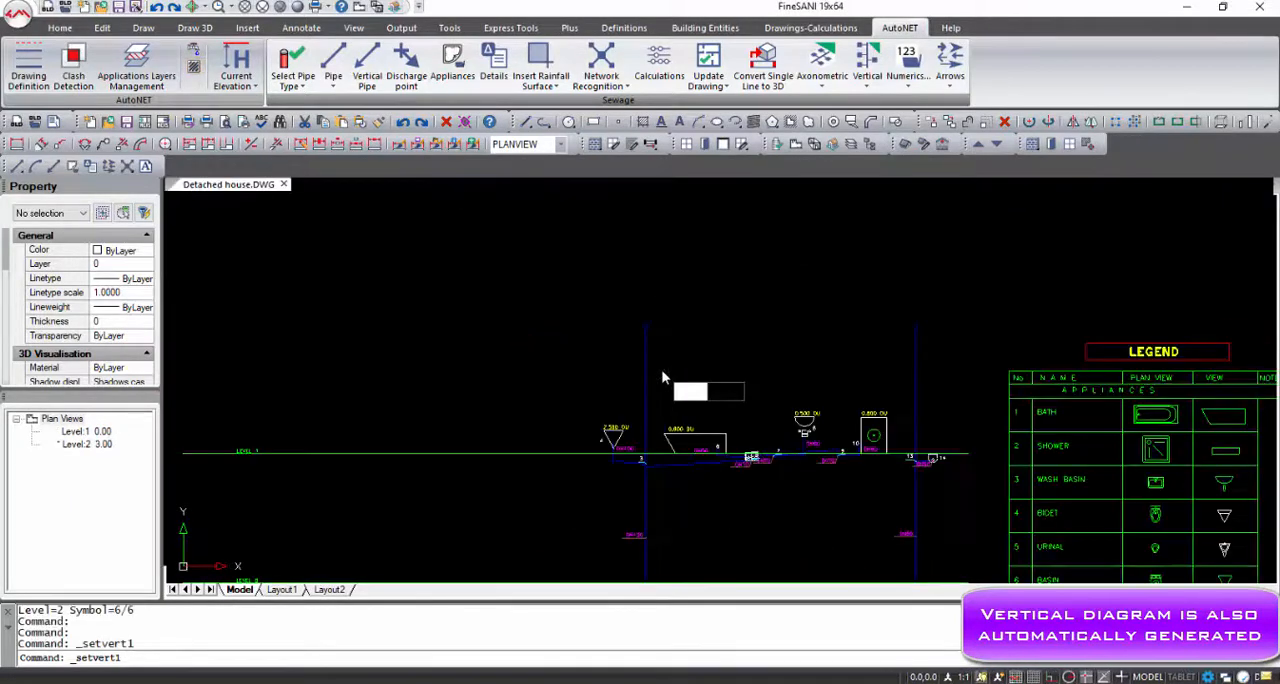
# Inspect the vertical diagram and its appliance legend, and close DETACHED HOUSEAV.DWG with its changes saved
pyautogui.scroll(6, 697, 361)
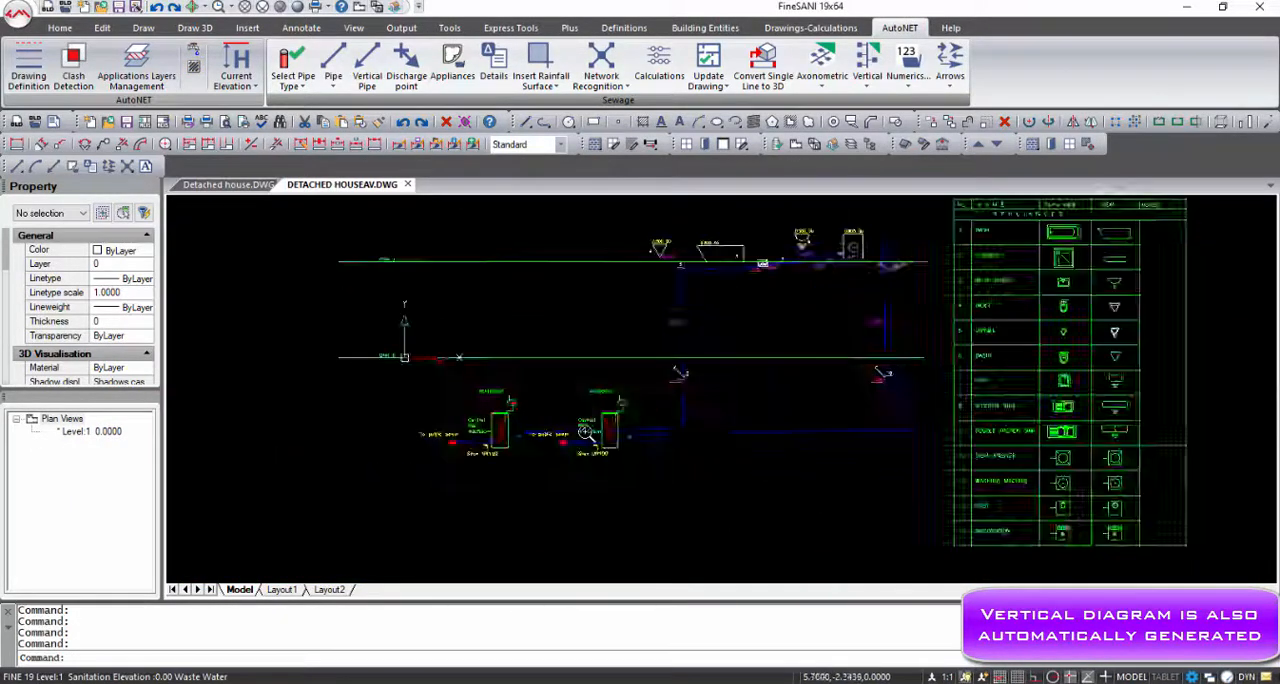
pyautogui.scroll(3, 735, 416)
pyautogui.scroll(-5, 735, 417)
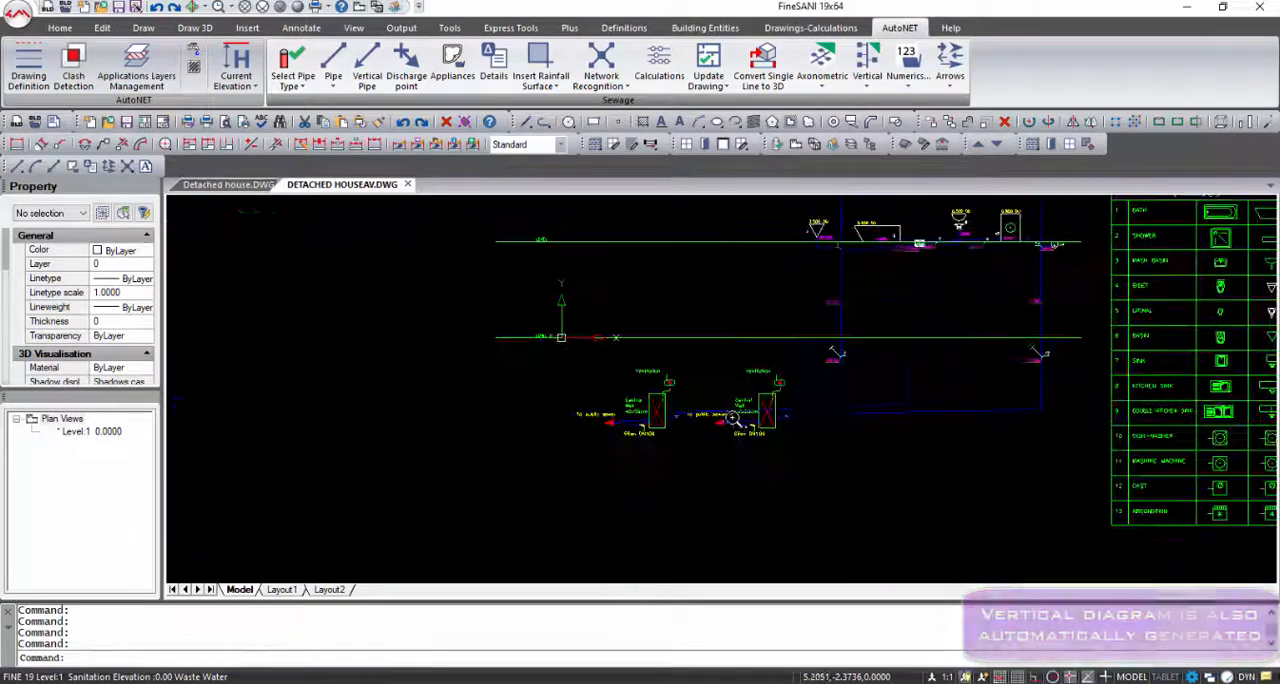
pyautogui.moveTo(1138, 431); pyautogui.dragTo(844, 427, button='middle')
pyautogui.moveTo(1113, 354)
pyautogui.mouseDown(button='middle')
pyautogui.moveTo(1106, 426)
pyautogui.moveTo(1040, 386)
pyautogui.moveTo(1115, 437)
pyautogui.mouseUp(button='middle')
pyautogui.click(408, 185)
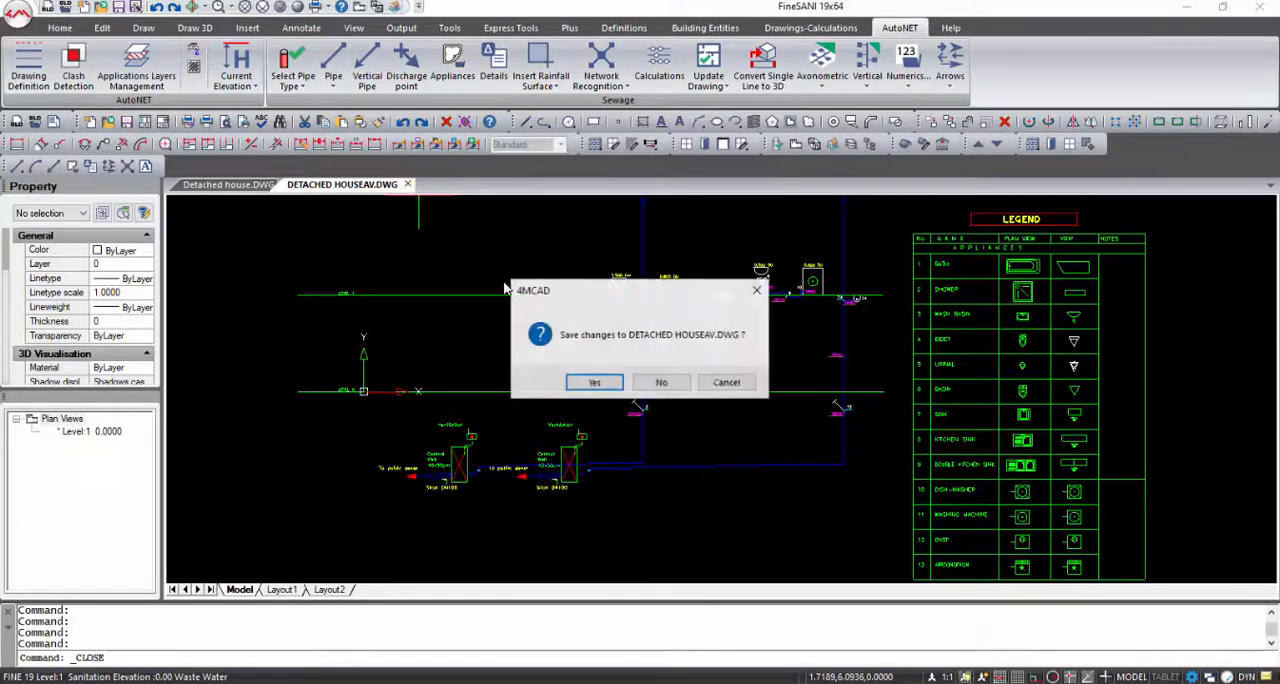
pyautogui.click(572, 384)
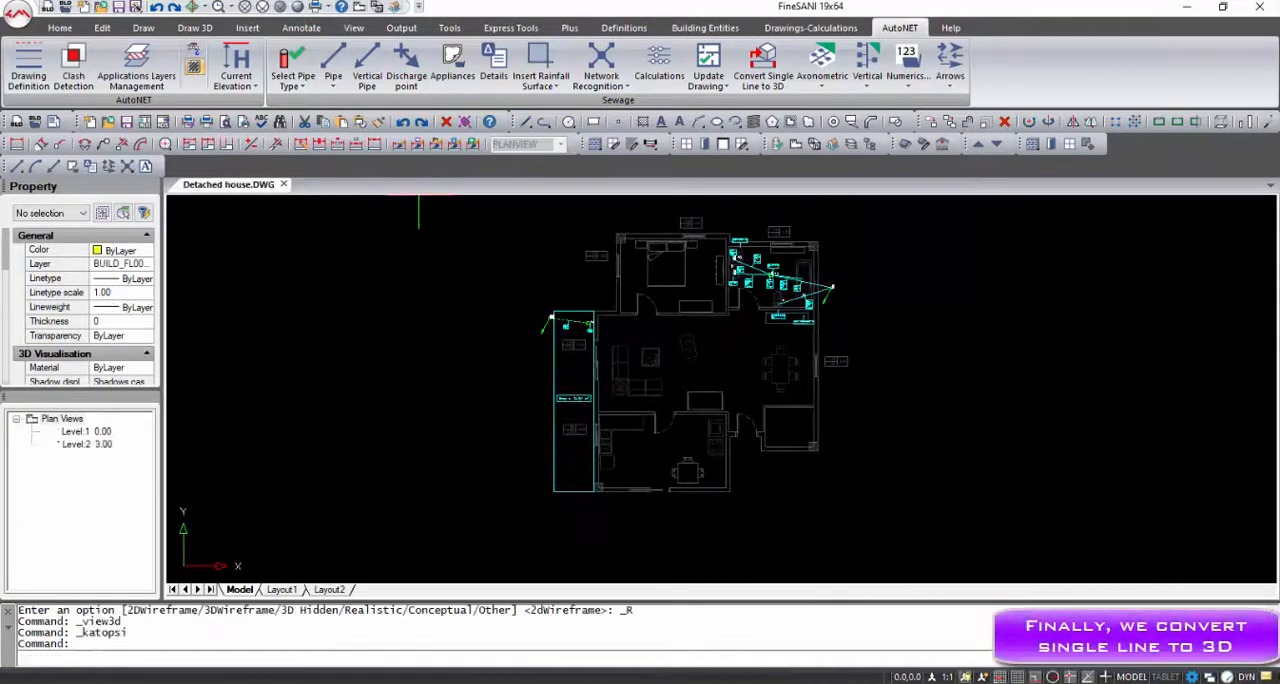
# Convert the single-line network to 3D and inspect the pipes and appliances in the Realistic visual style
pyautogui.click(760, 85)
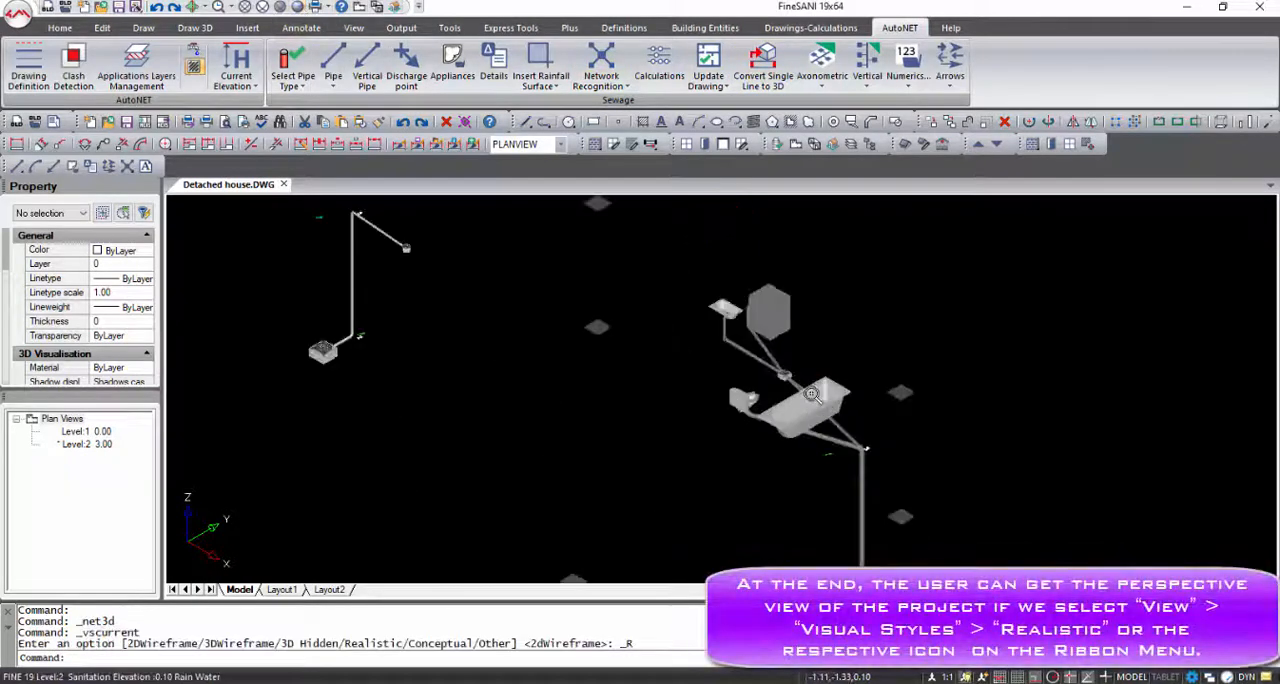
pyautogui.scroll(2, 812, 393)
pyautogui.scroll(-3, 812, 393)
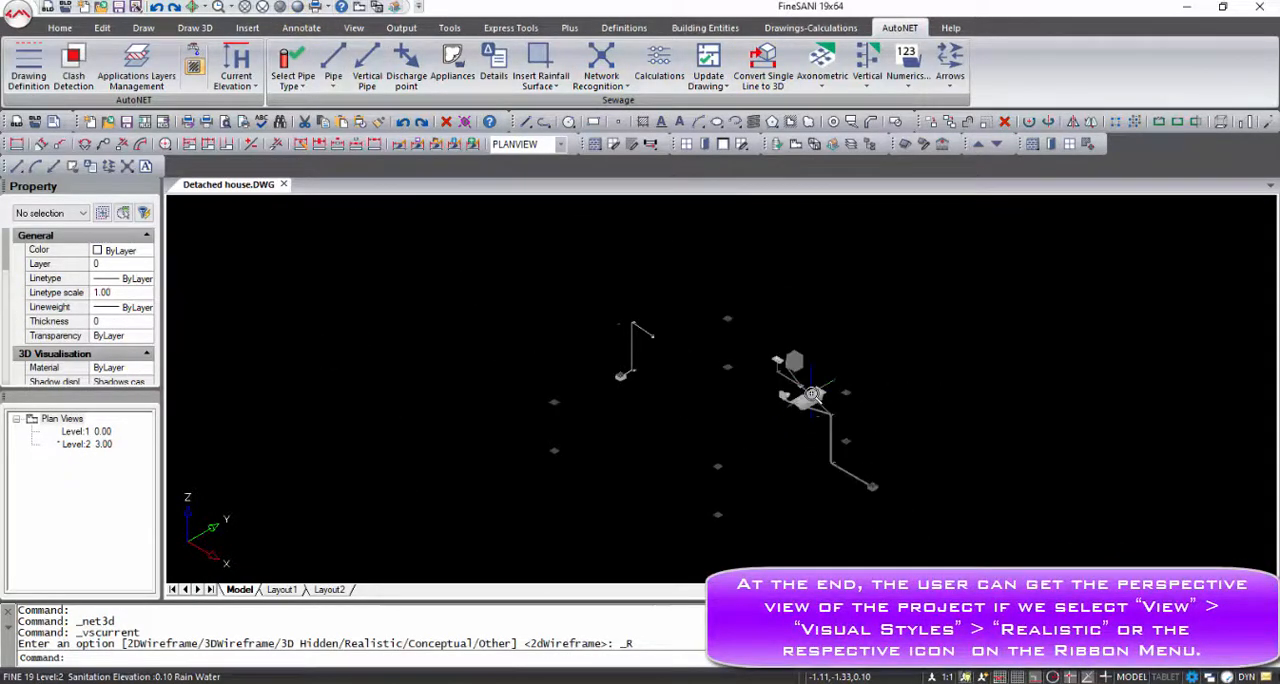
pyautogui.scroll(8, 812, 398)
pyautogui.moveTo(645, 284); pyautogui.dragTo(754, 423, button='middle')
pyautogui.scroll(-6, 754, 423)
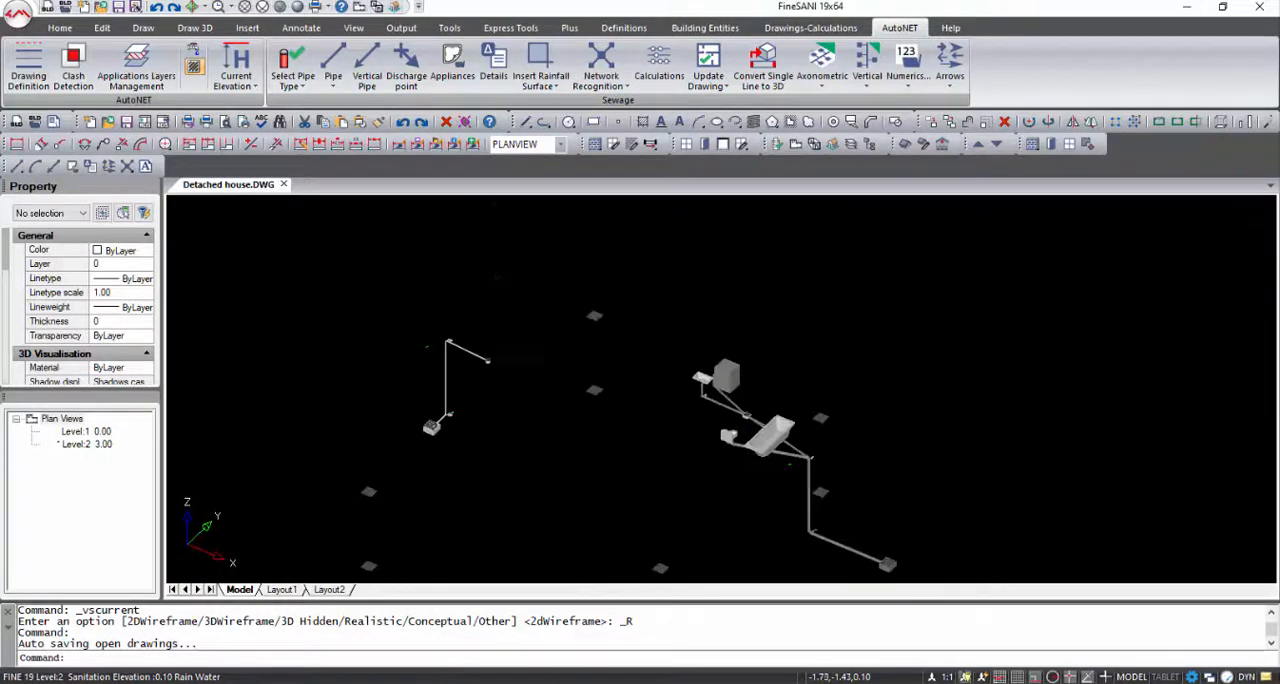